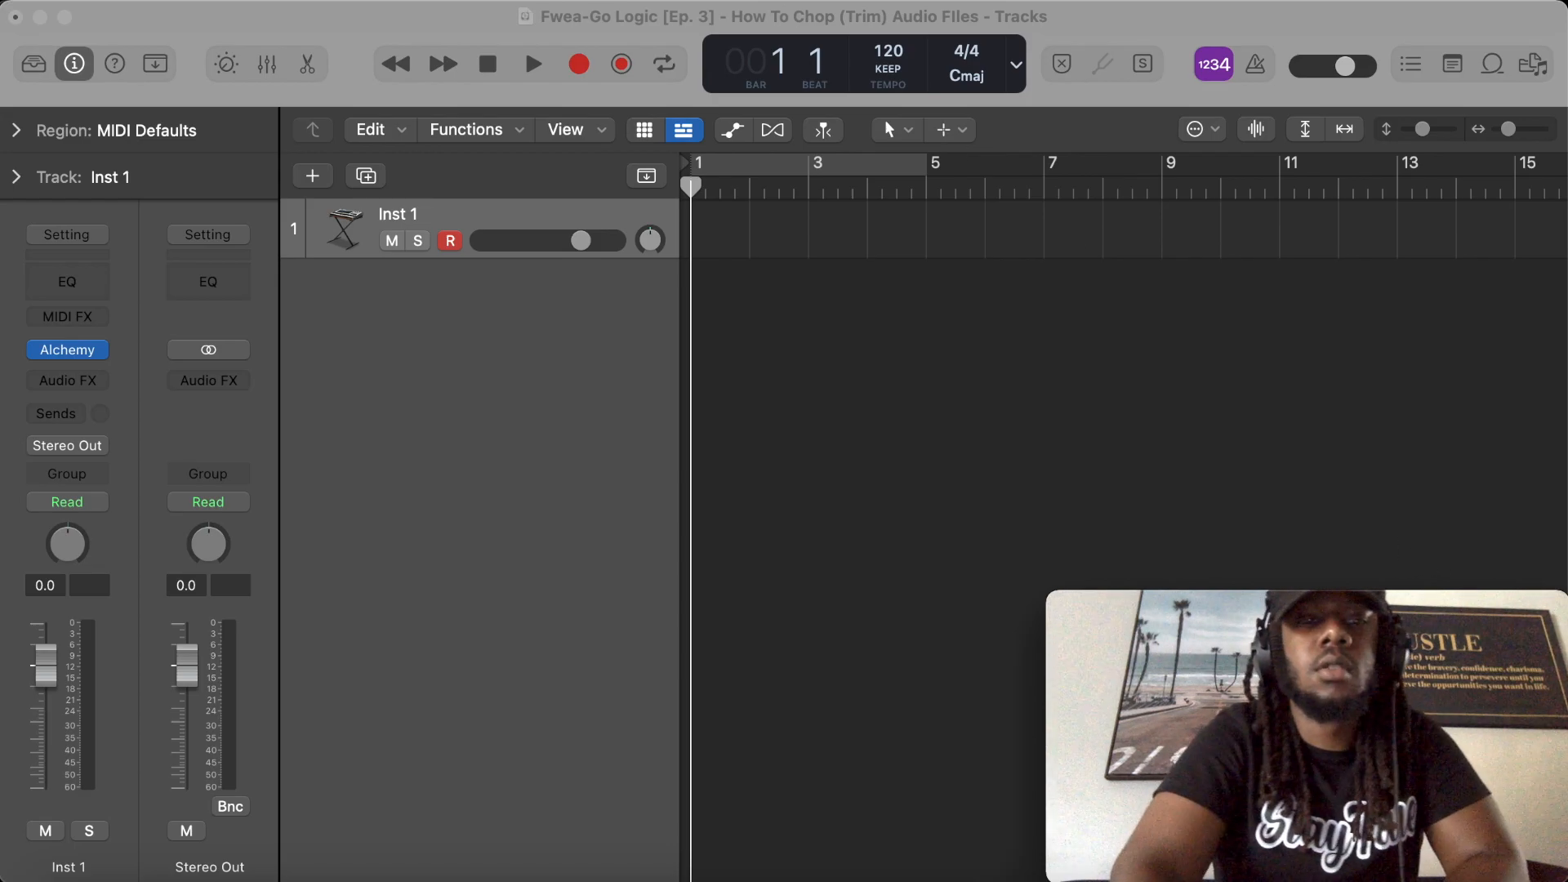
Step: Open the Apple Loops browser in the project
click(402, 1)
click(936, 248)
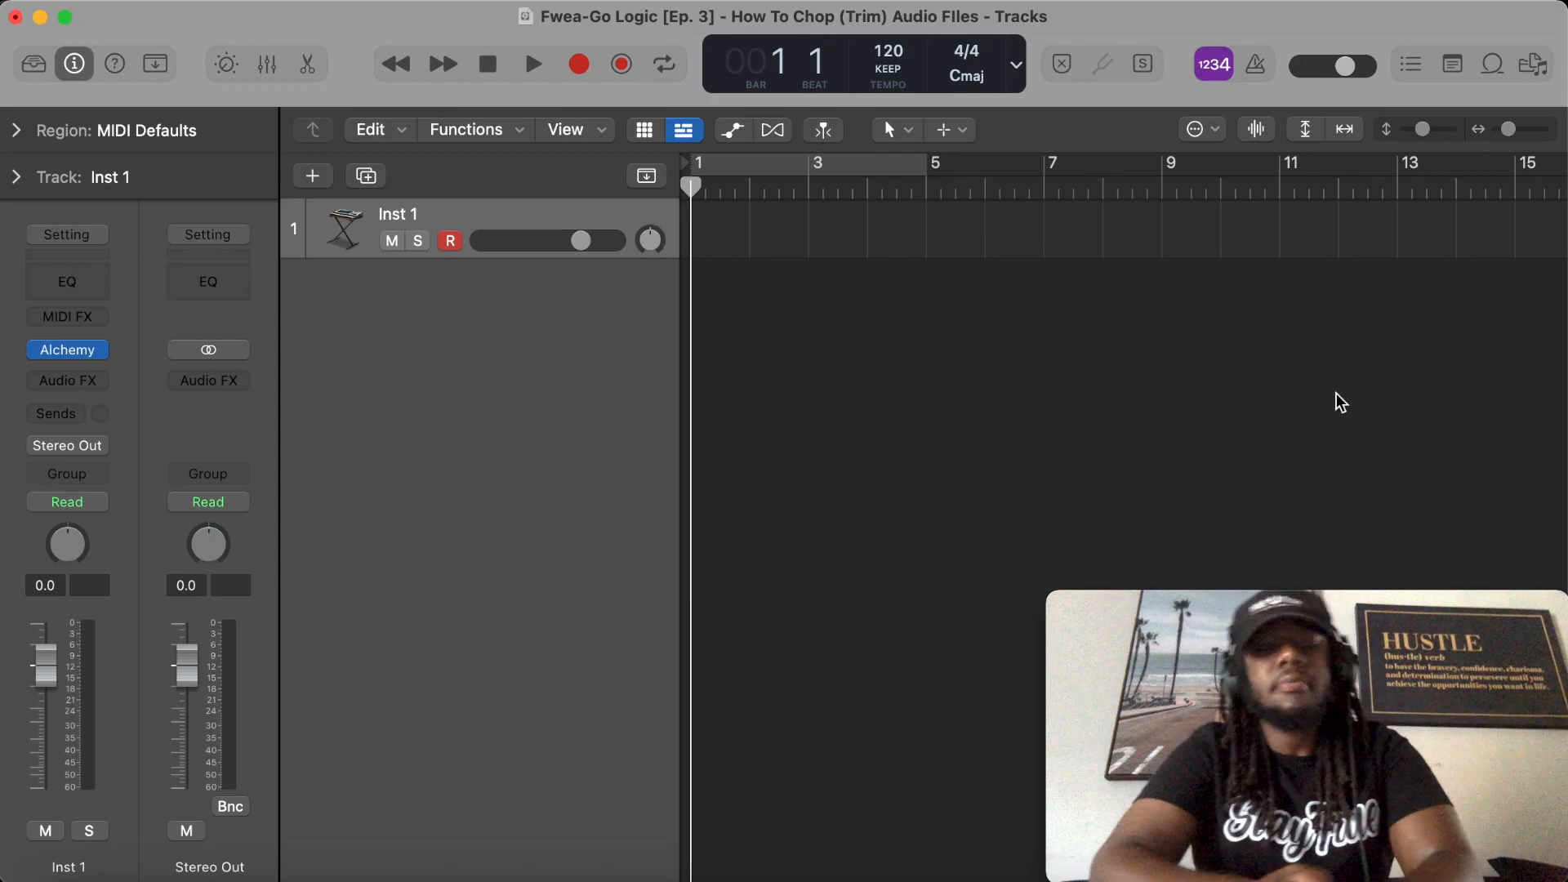
click(1489, 61)
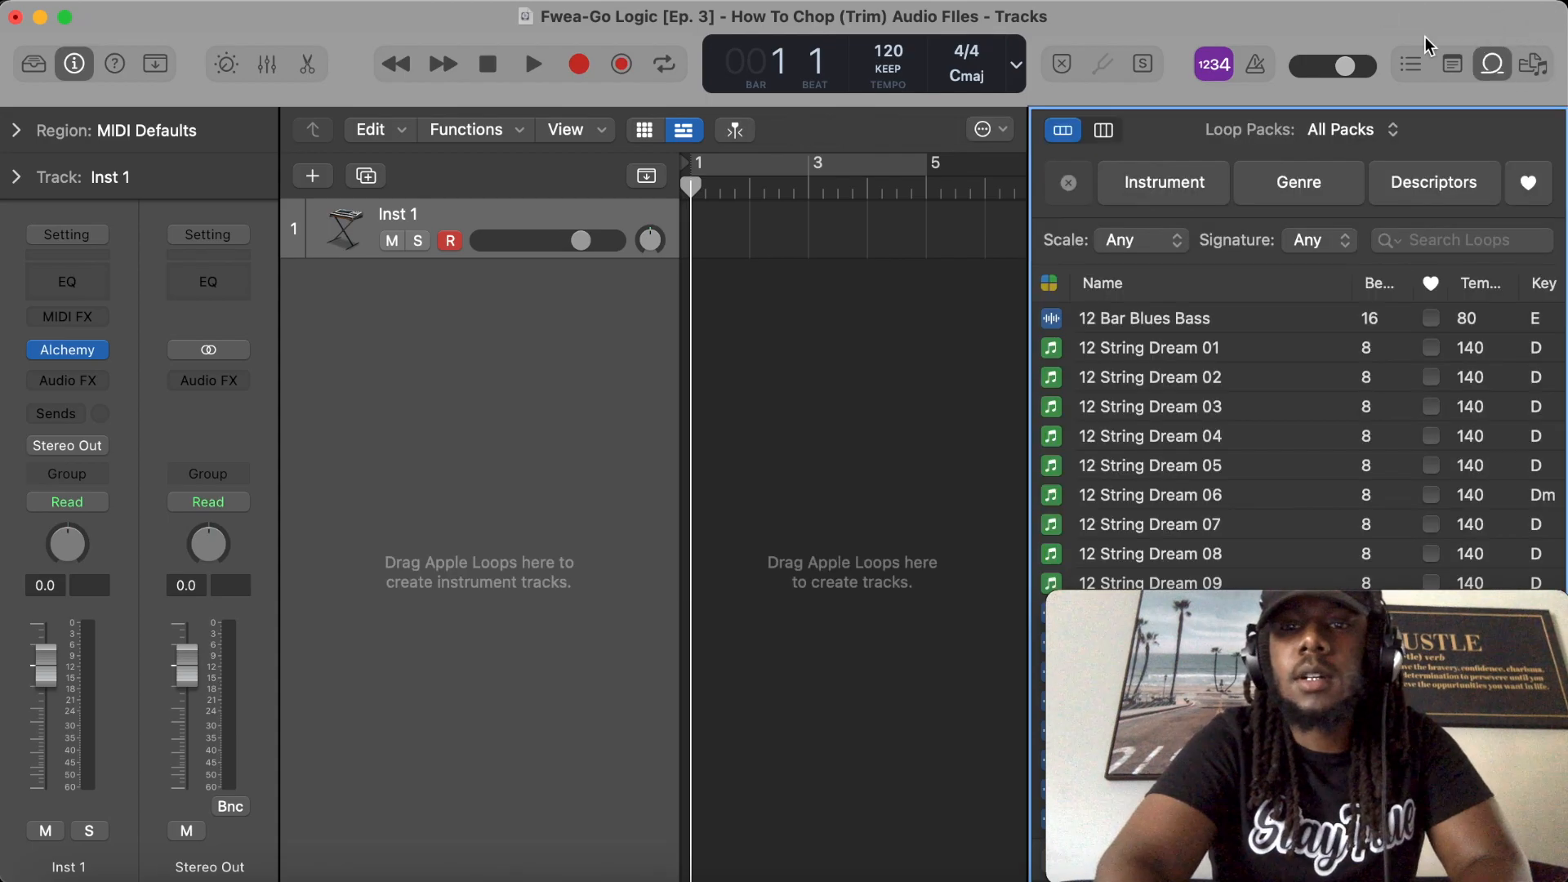
Step: Browse the unfiltered list of Apple Loops from all packs for usable sounds
scroll(1300, 463, down, 10)
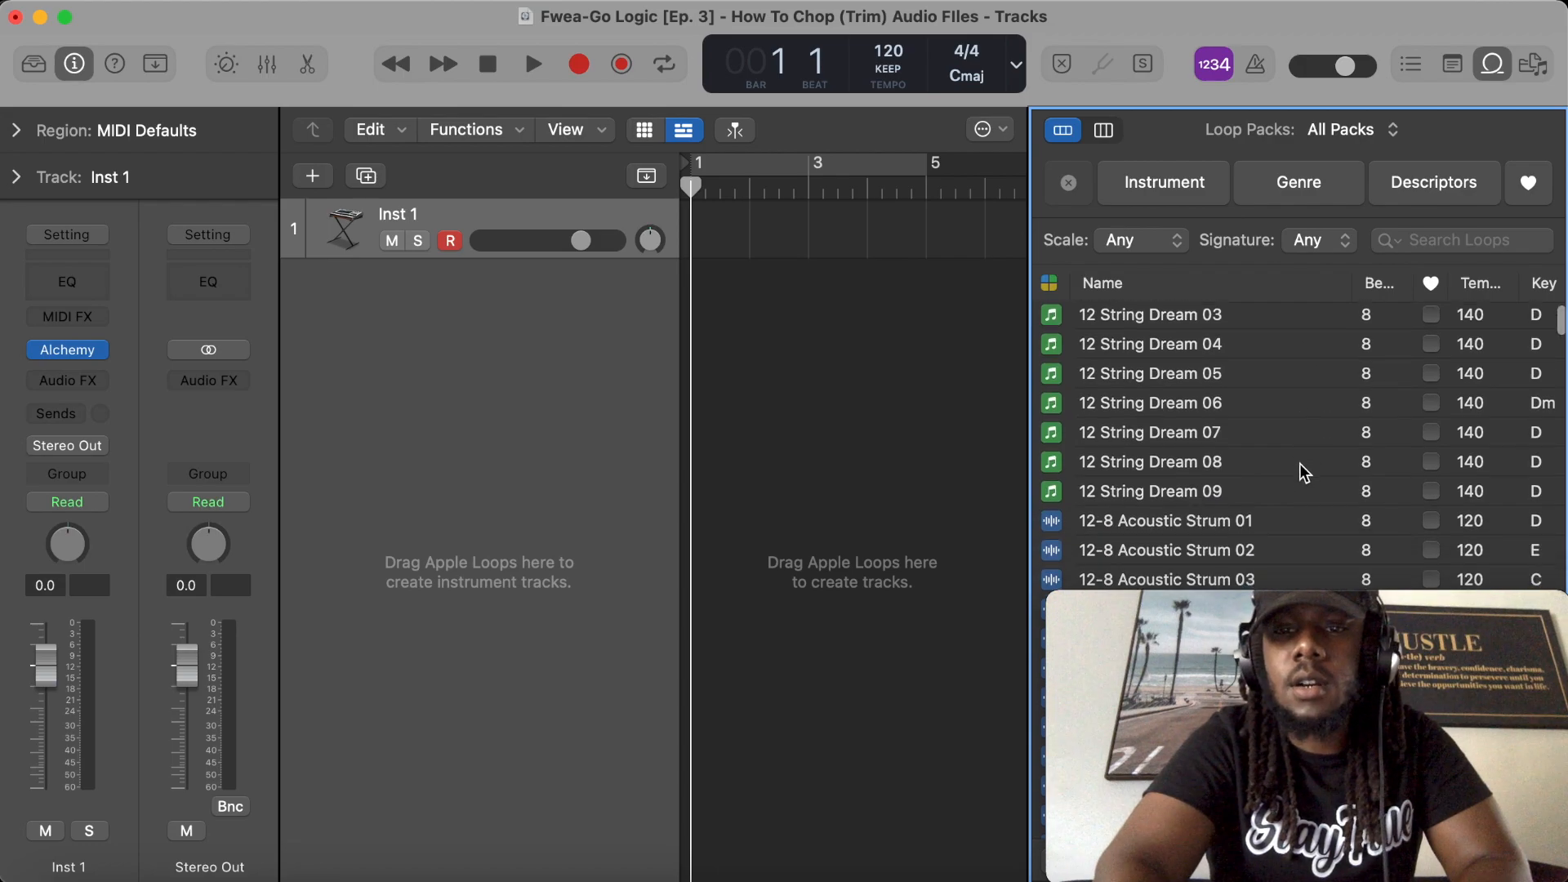
scroll(1300, 463, down, 8)
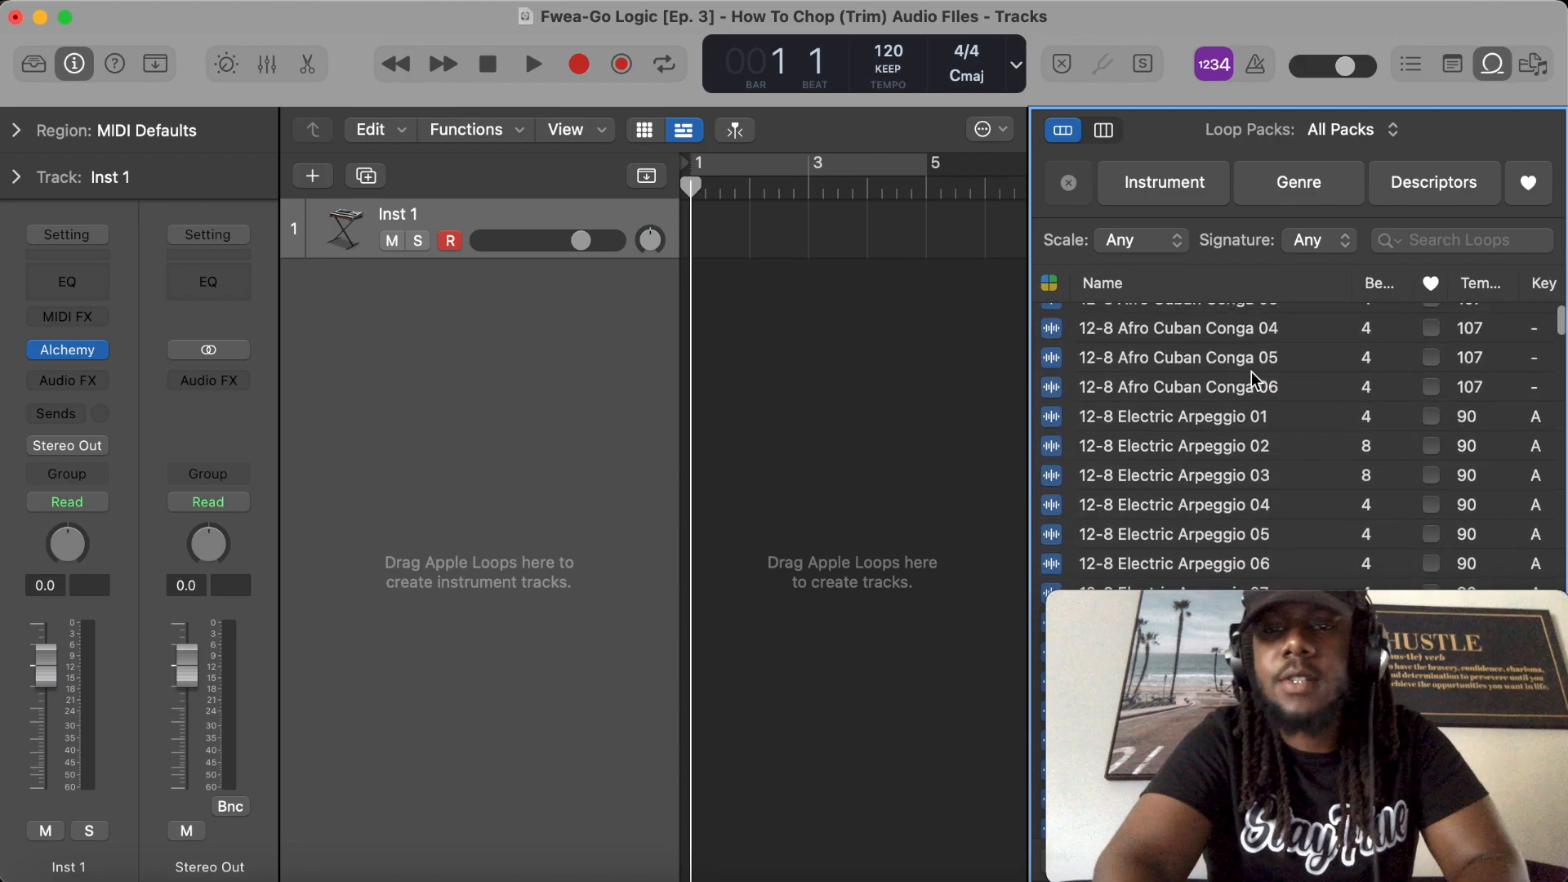
scroll(1153, 386, down, 20)
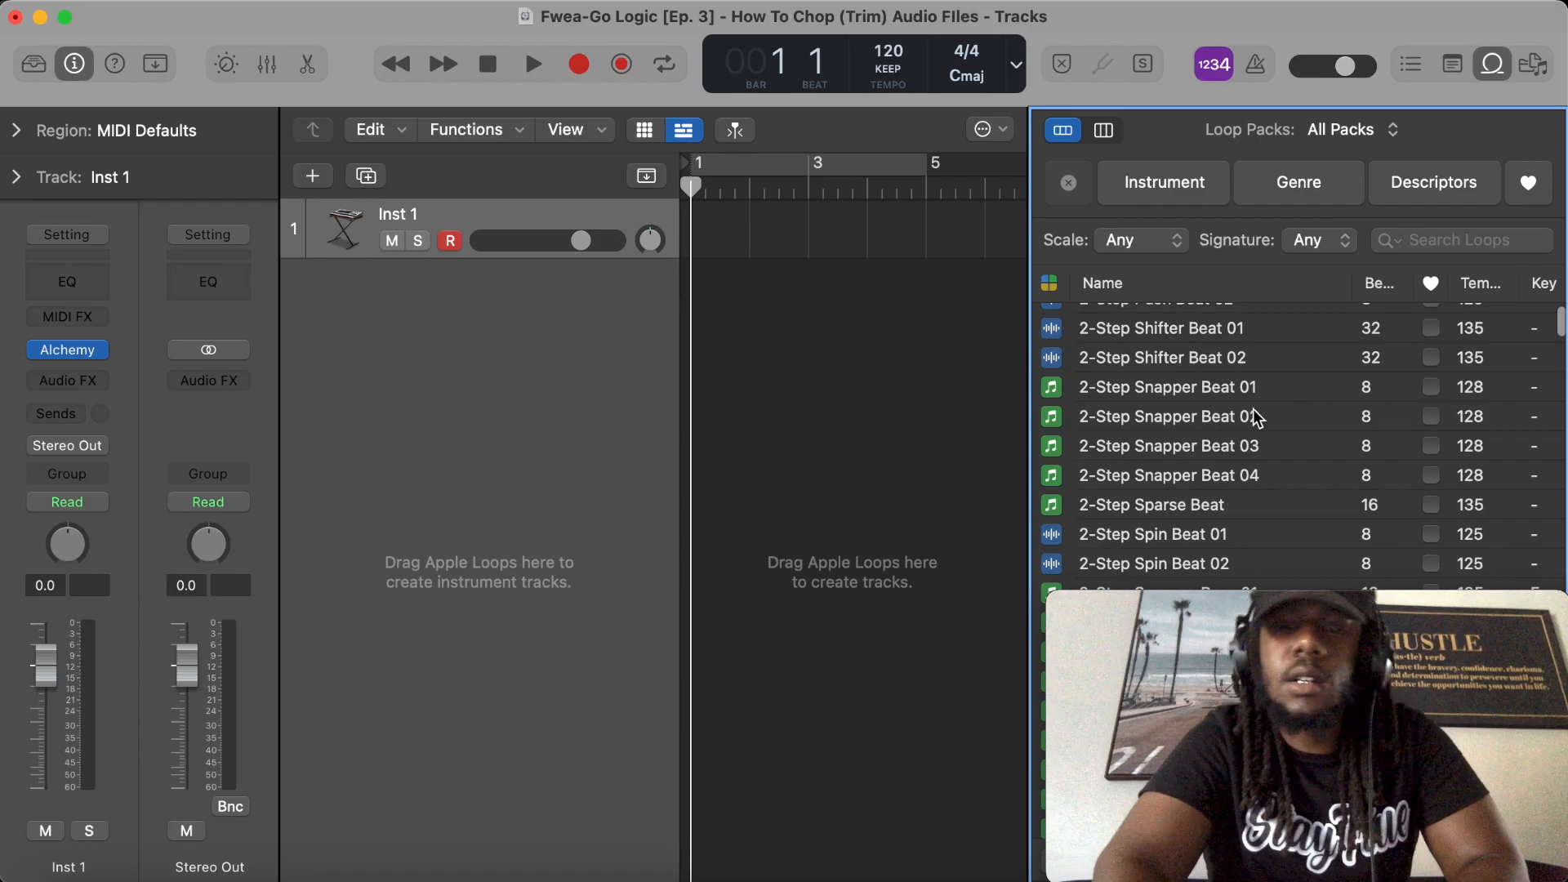
scroll(1228, 432, down, 8)
scroll(1223, 418, down, 8)
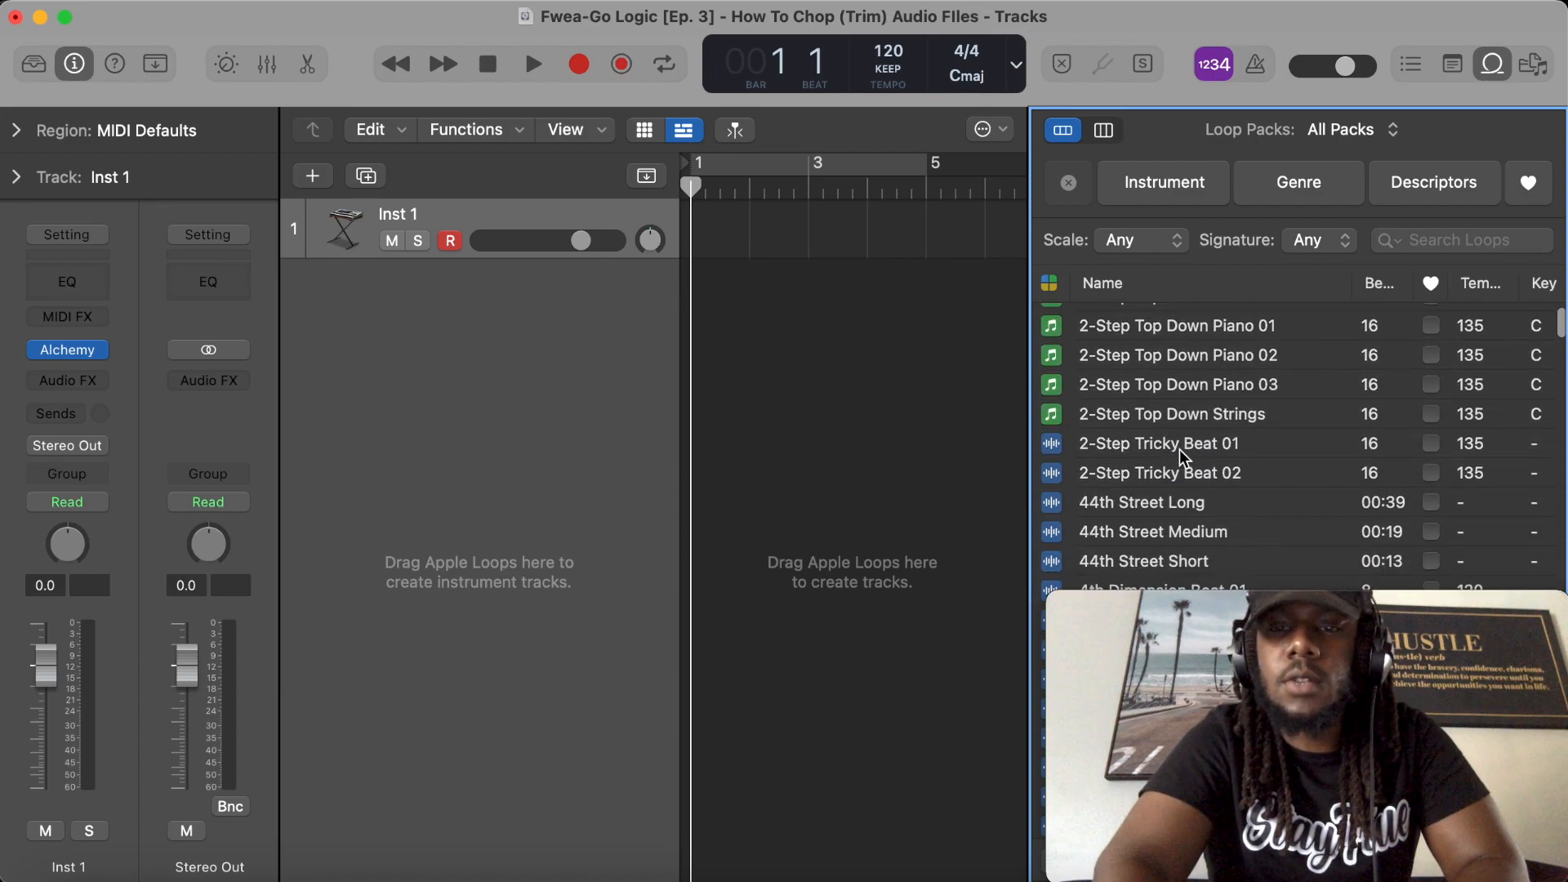
scroll(1184, 457, down, 5)
scroll(1172, 418, down, 10)
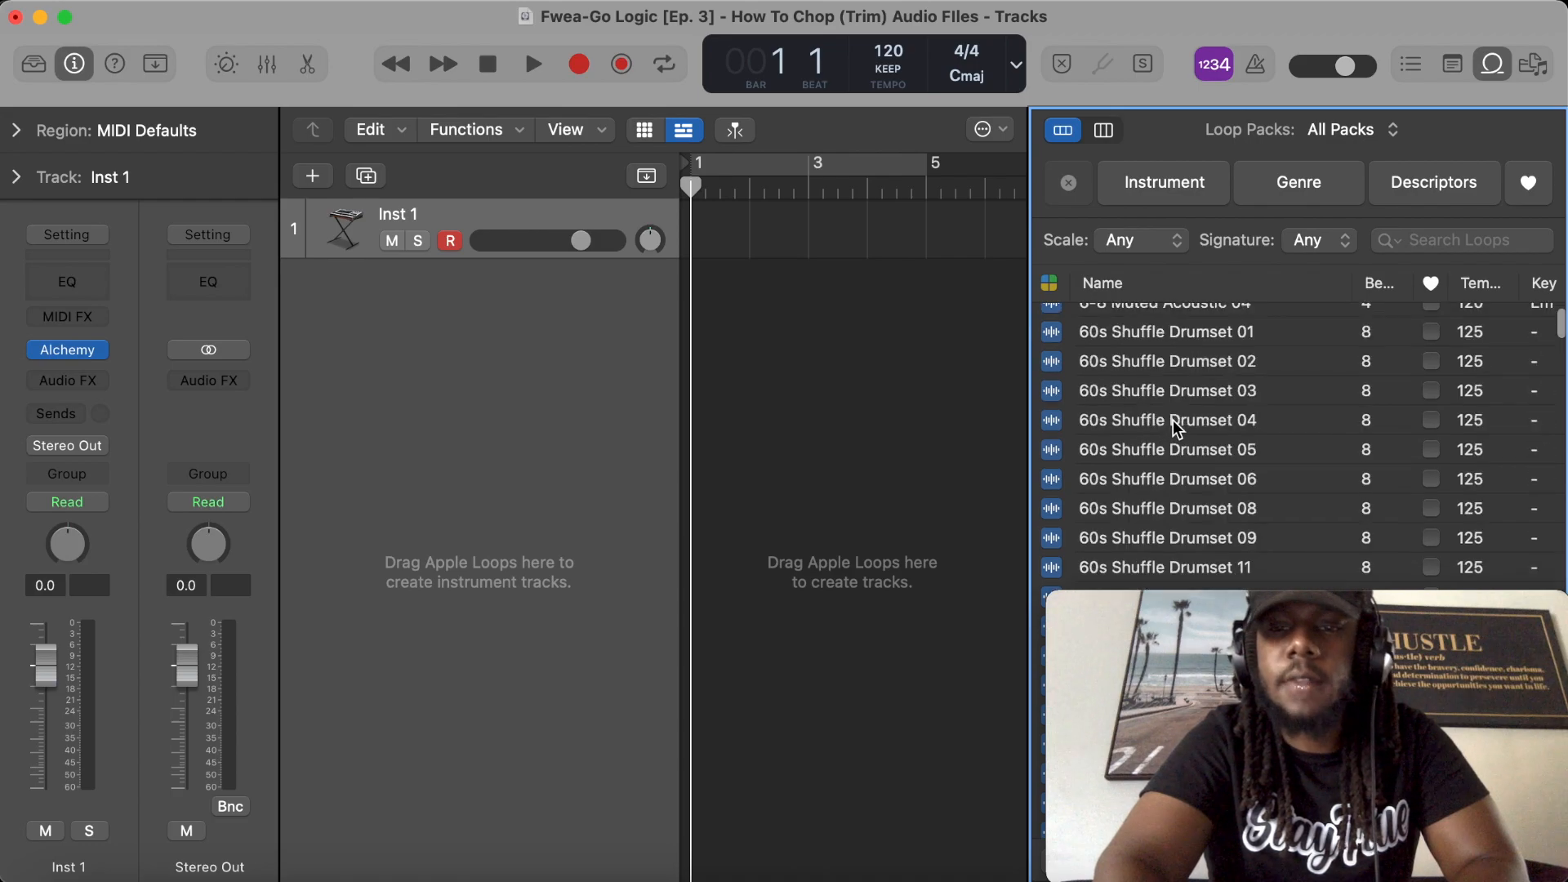
scroll(1233, 294, down, 10)
Step: Filter the loops to the Hip Hop genre and audition the Bullseye Droning Brass loop
click(1307, 180)
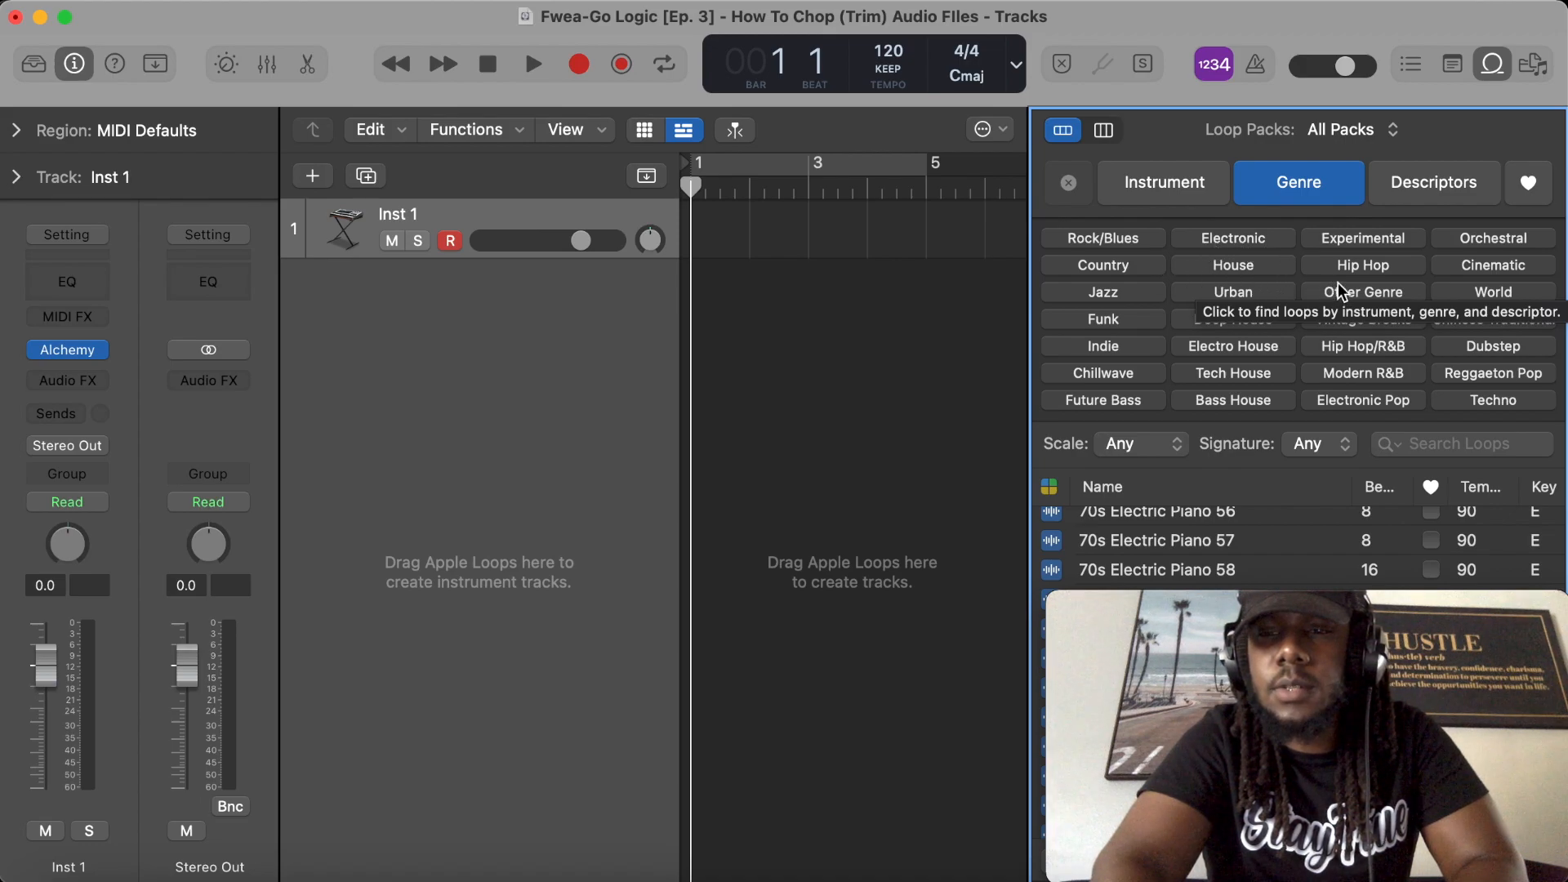
click(1382, 266)
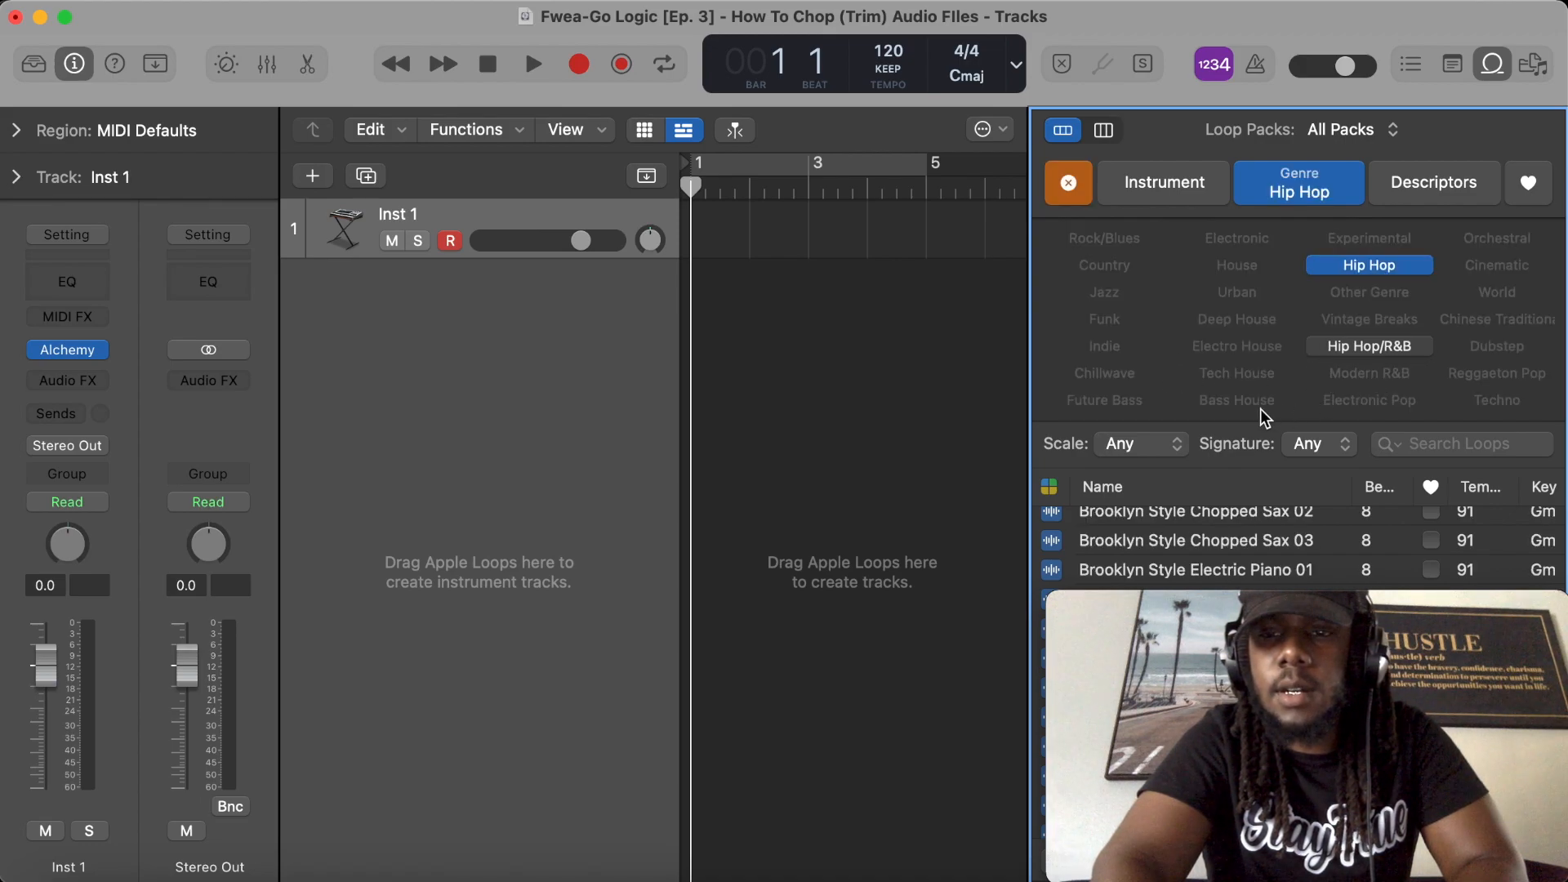
scroll(1194, 522, down, 3)
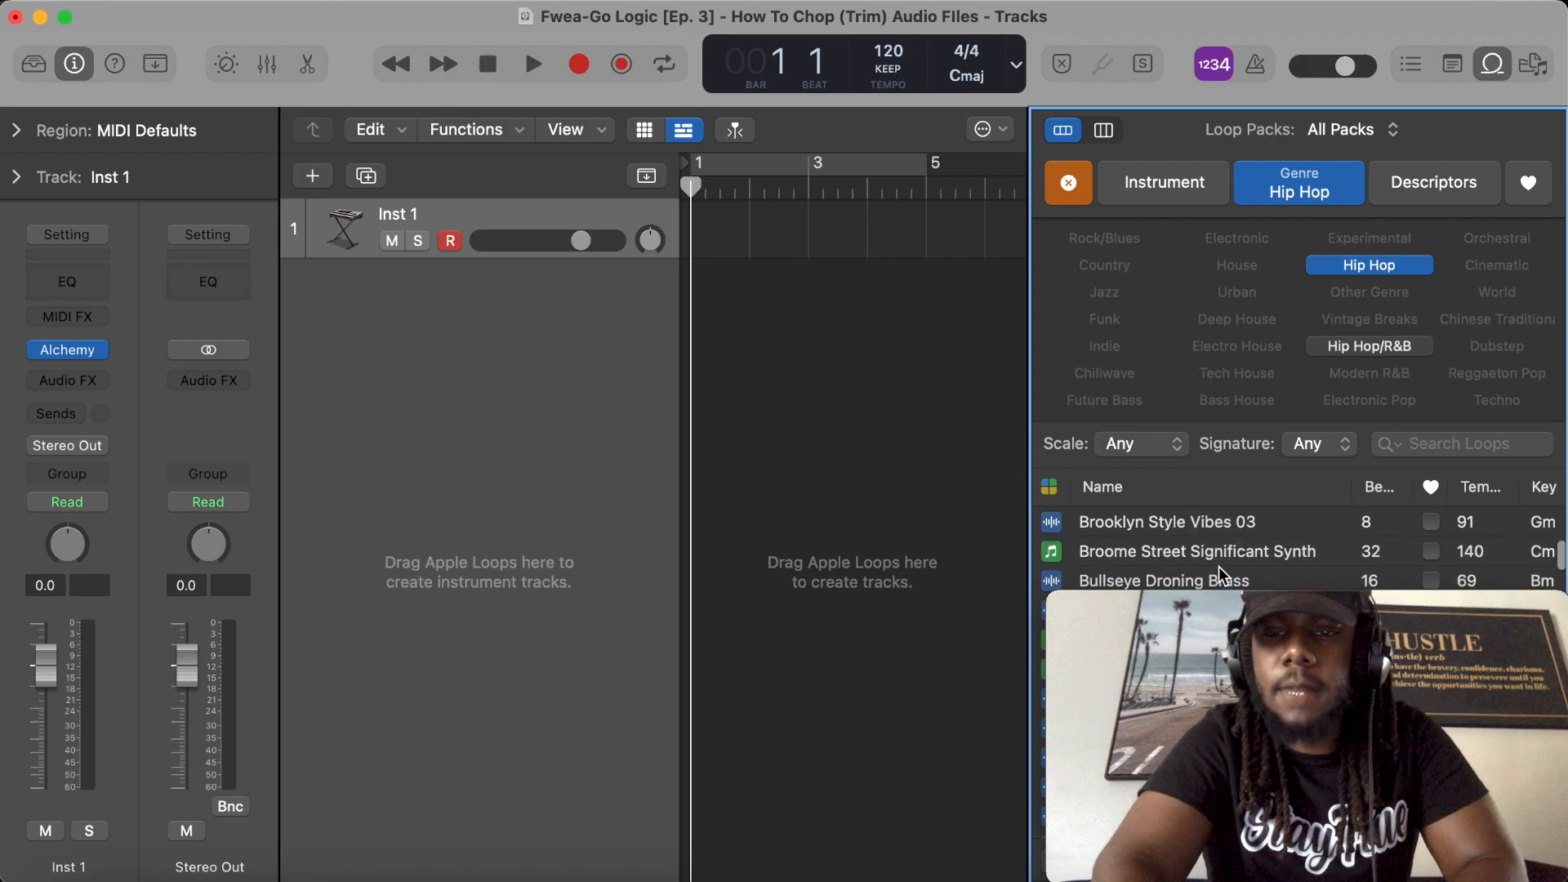
click(1229, 571)
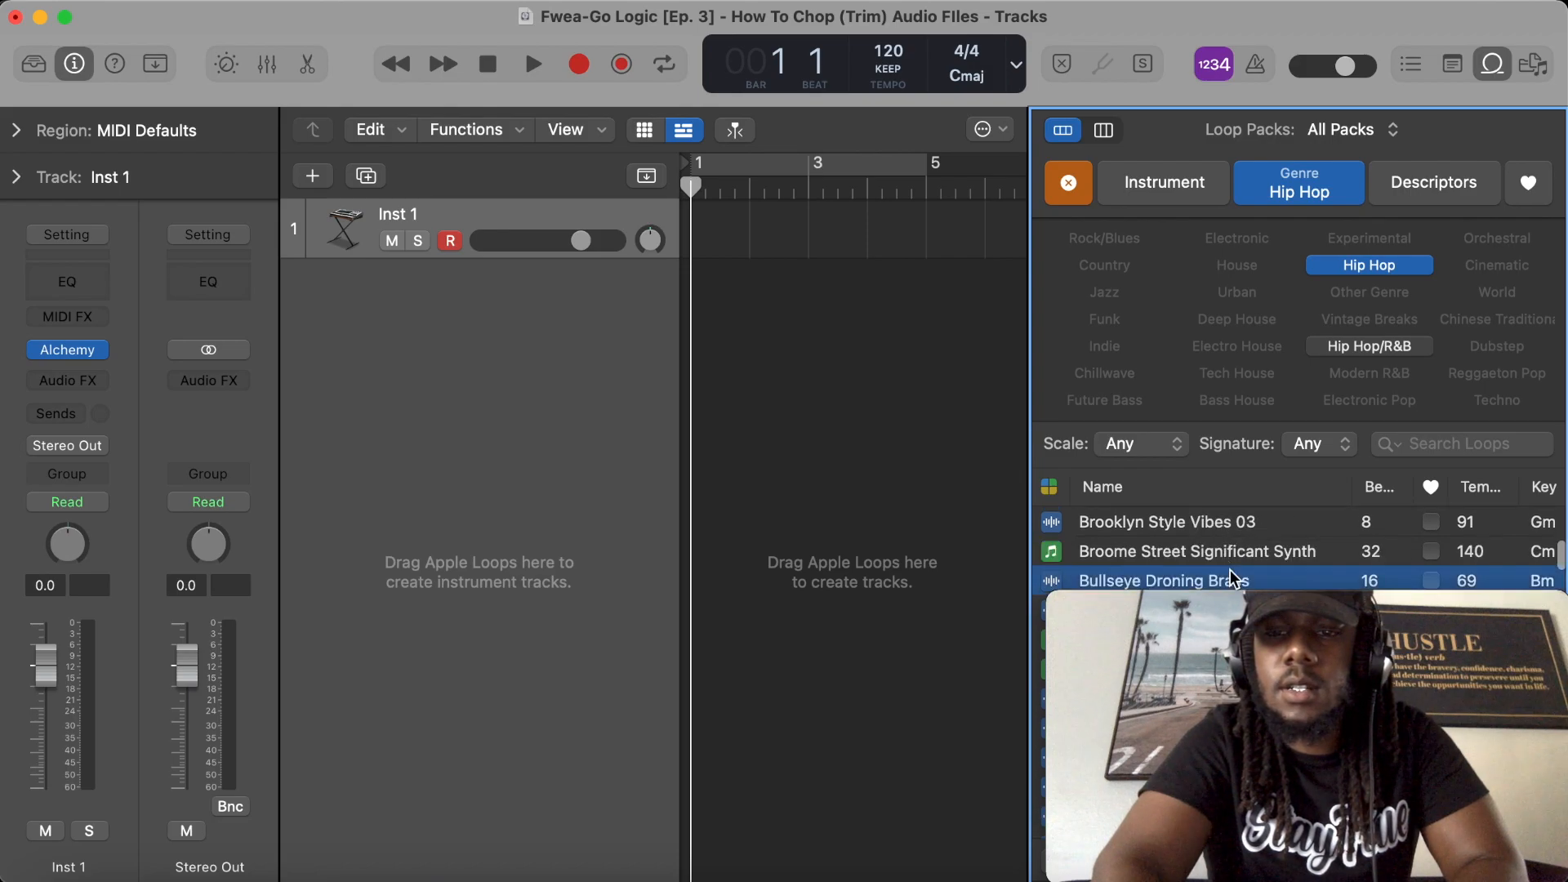
scroll(1209, 539, down, 3)
scroll(1229, 557, up, 3)
scroll(1239, 563, down, 2)
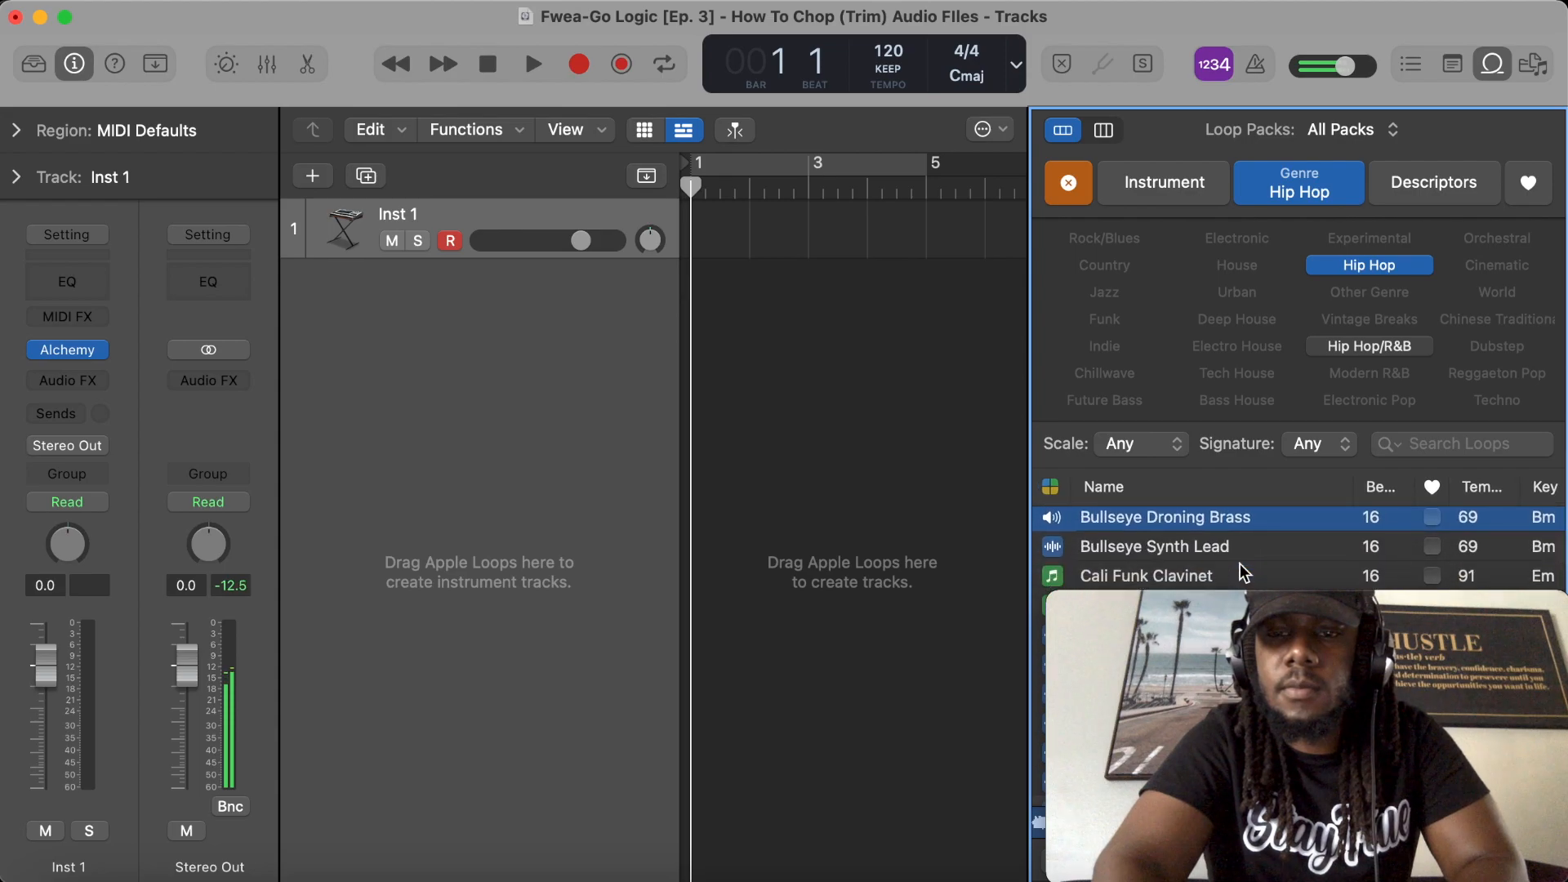
scroll(1240, 564, up, 1)
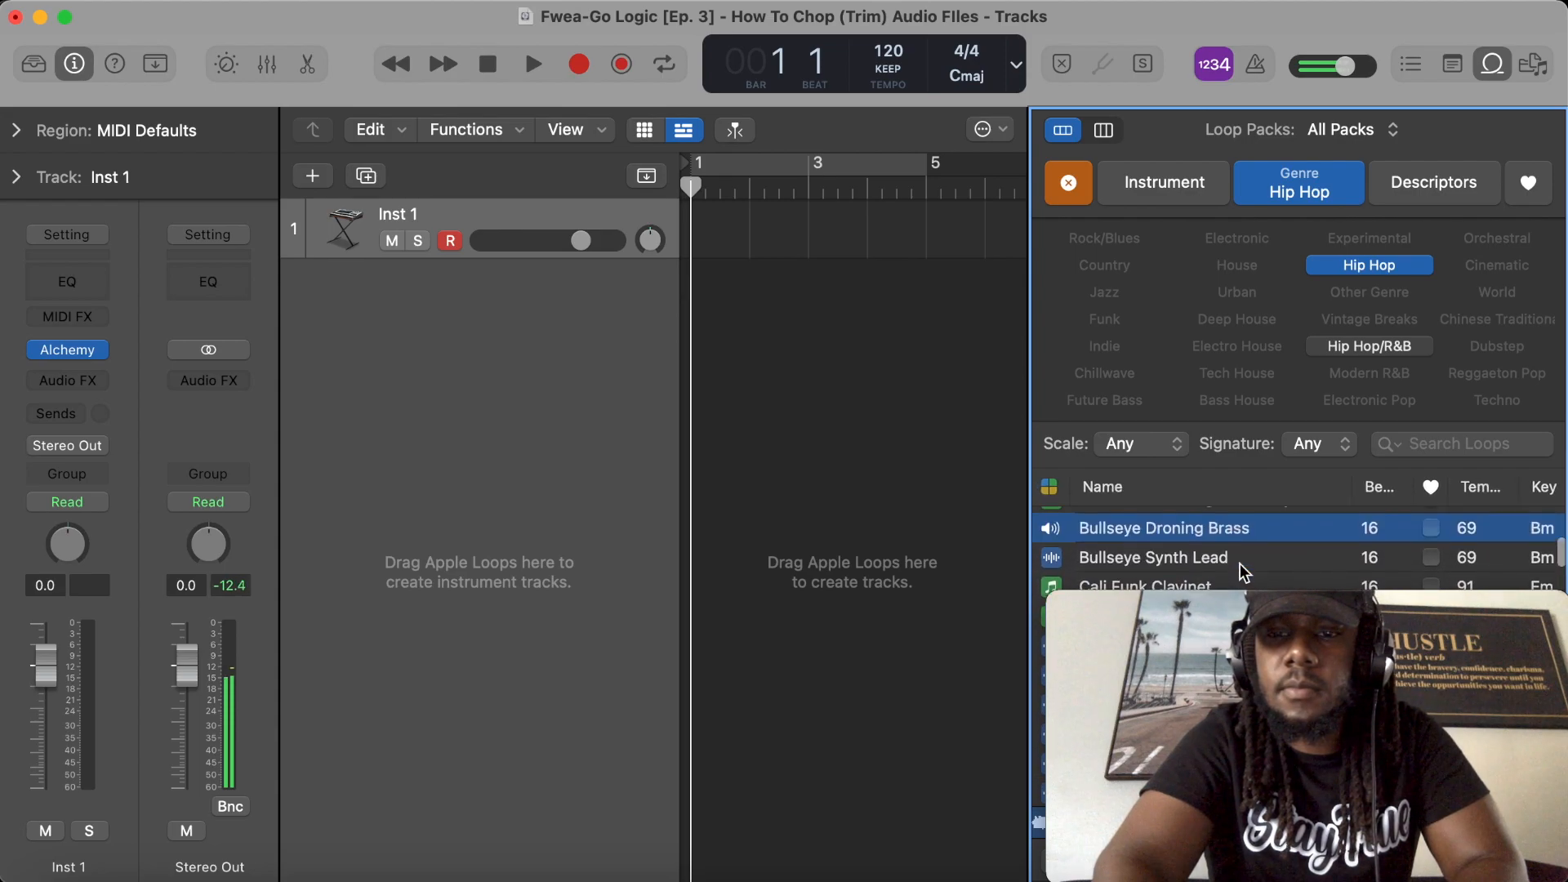
scroll(1240, 563, up, 1)
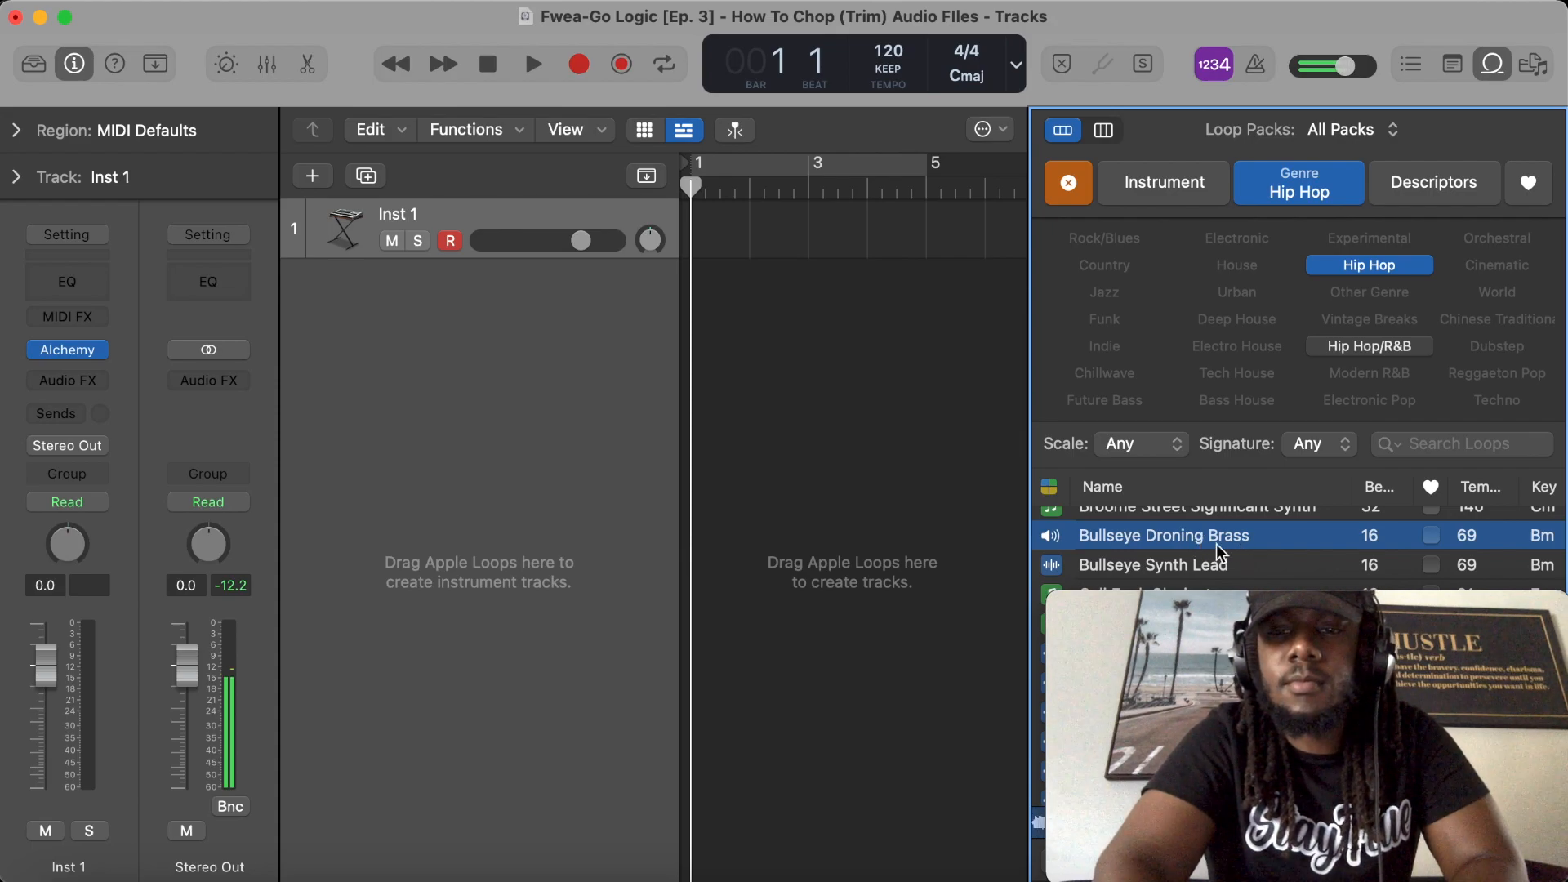
mouse_move(1266, 622)
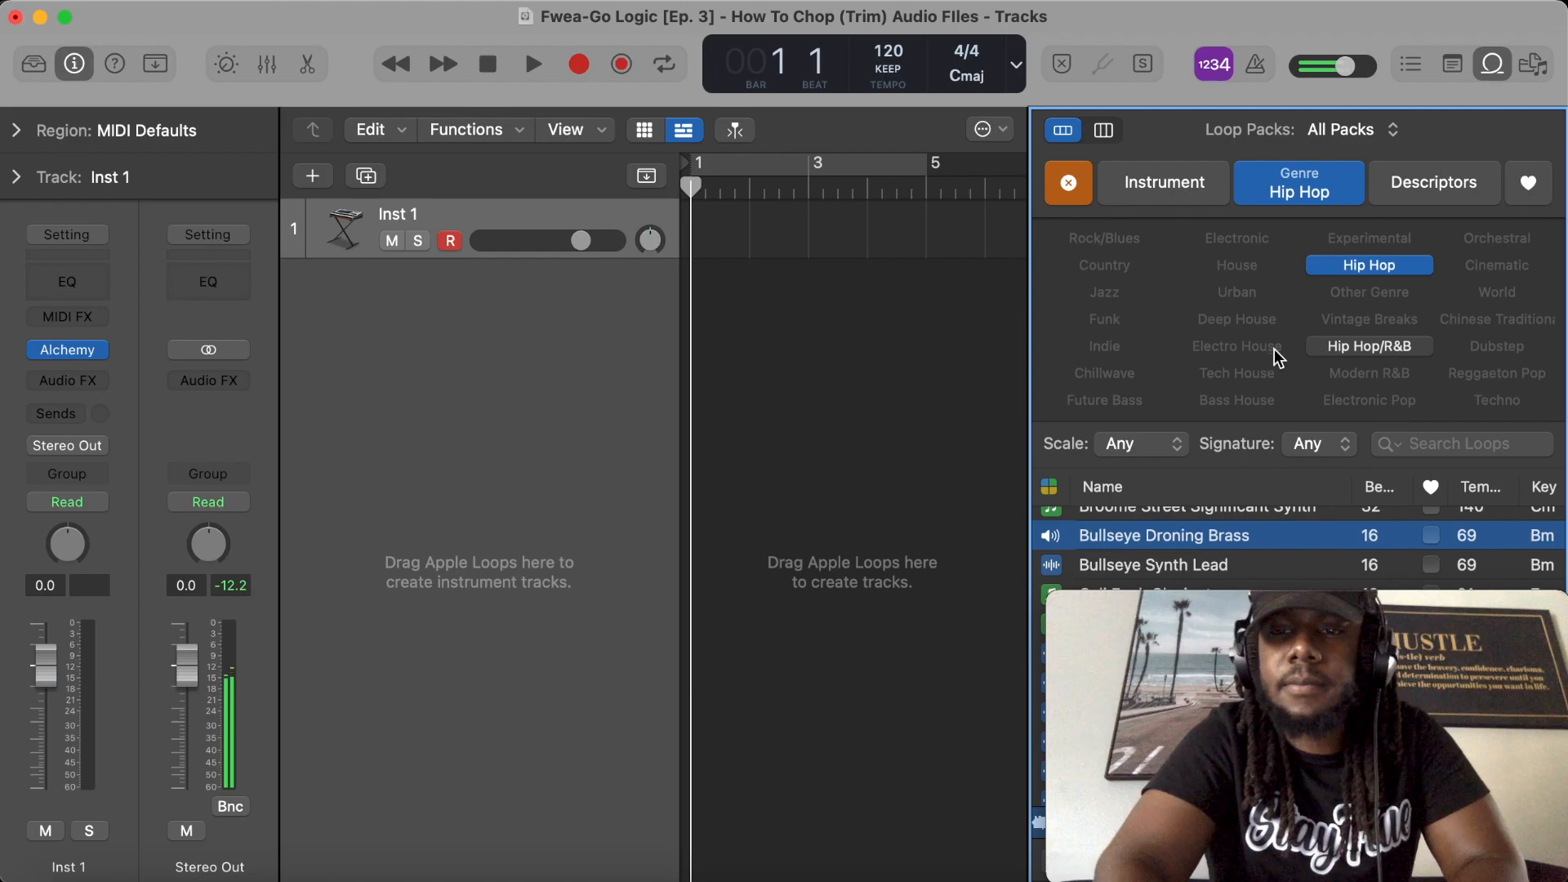
Step: Audition the Cali Swag Droning Pad and Cali Vibes Lead Guitar loops
scroll(1136, 544, down, 2)
scroll(1138, 548, down, 2)
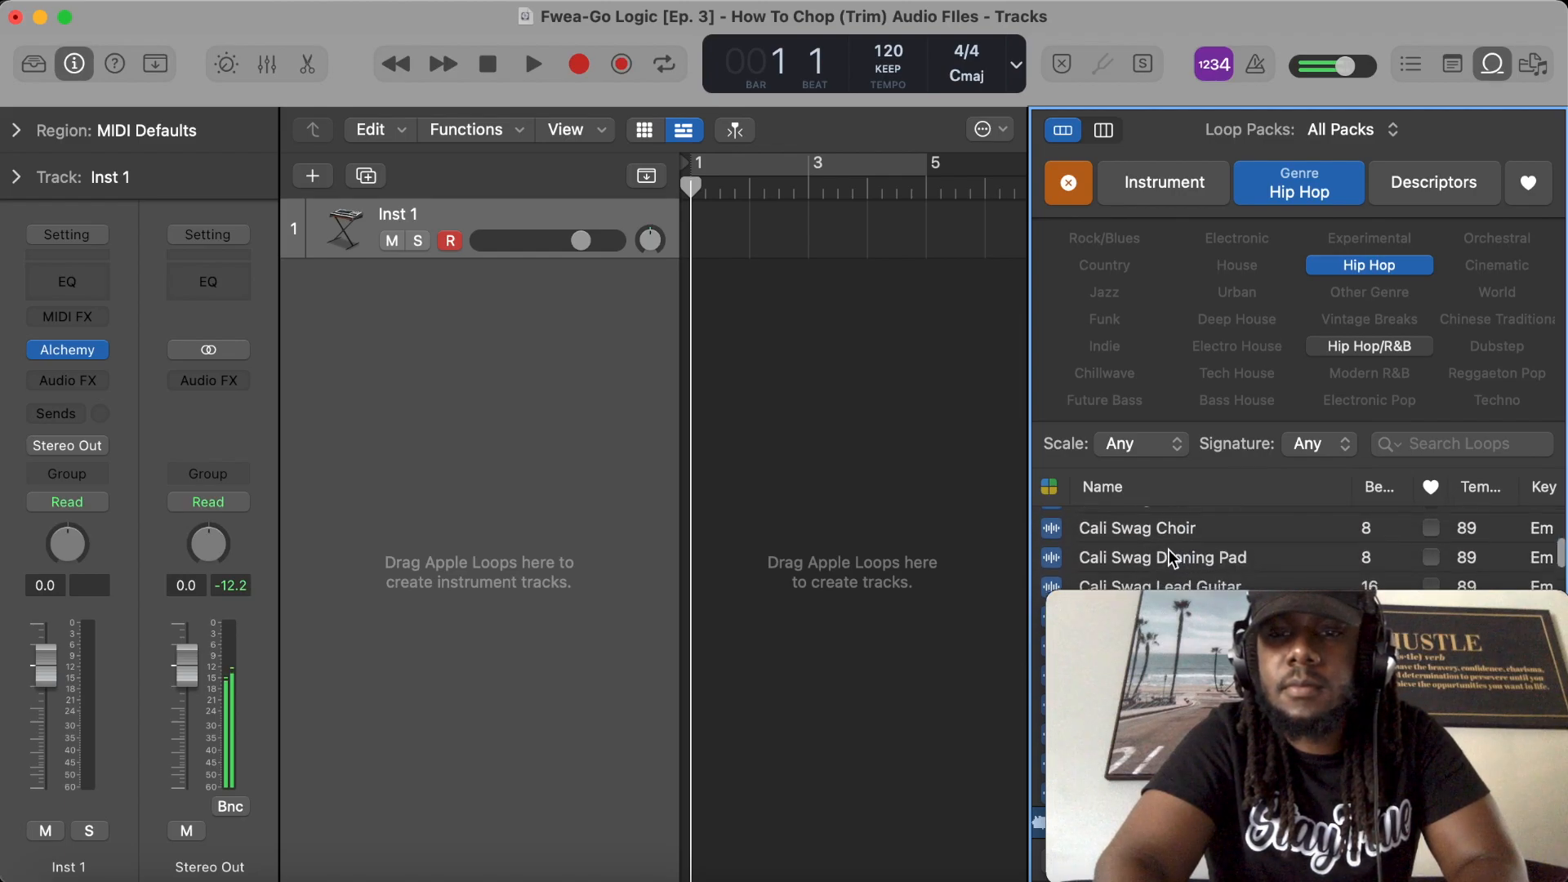
click(1193, 562)
scroll(1194, 562, down, 3)
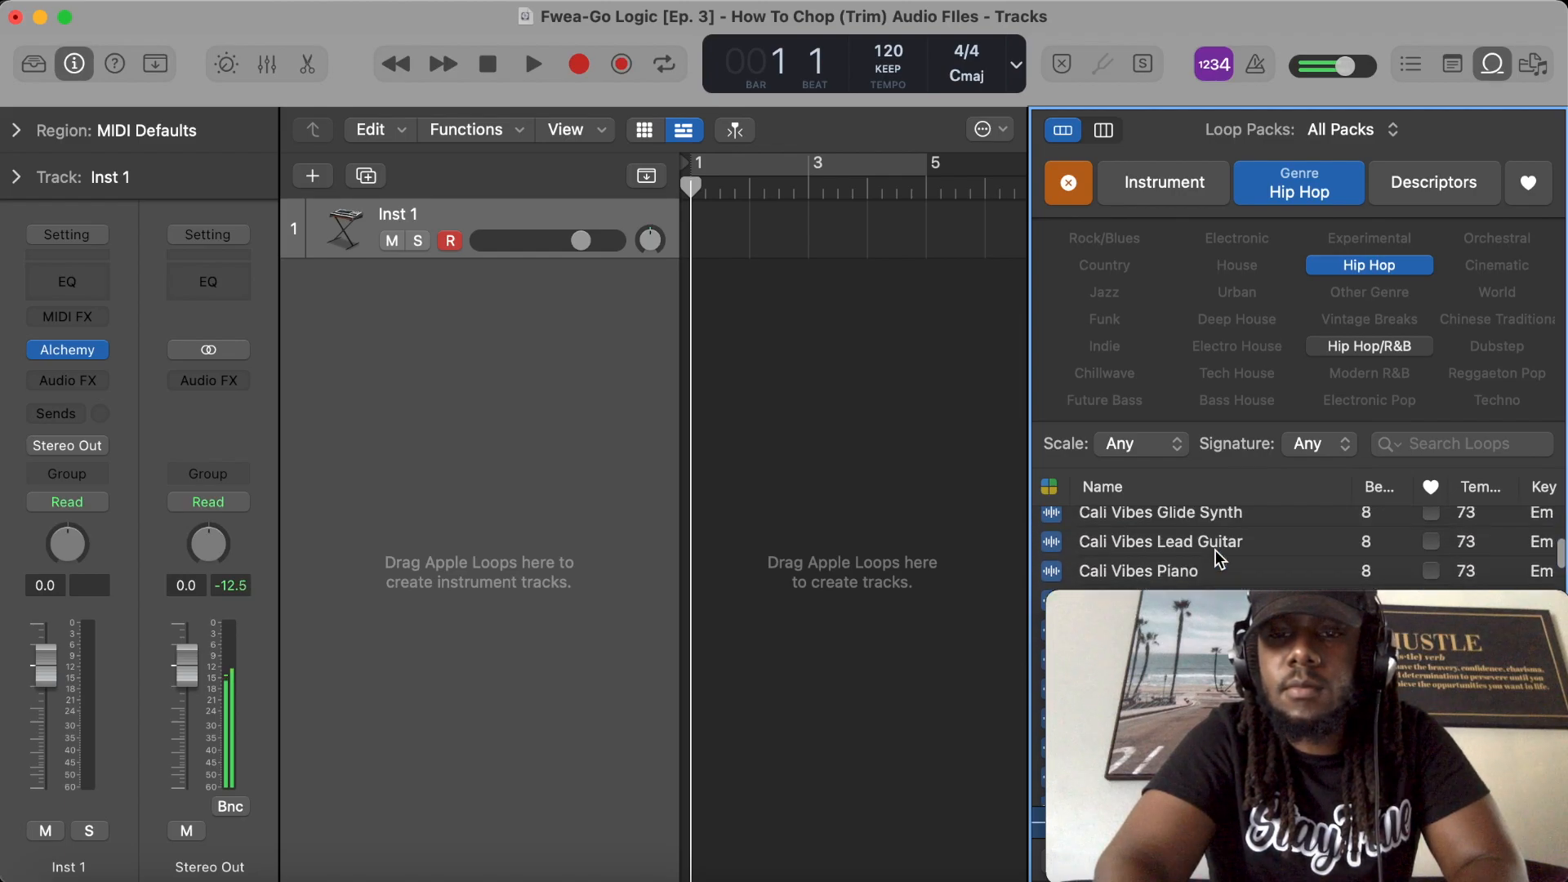
click(1202, 543)
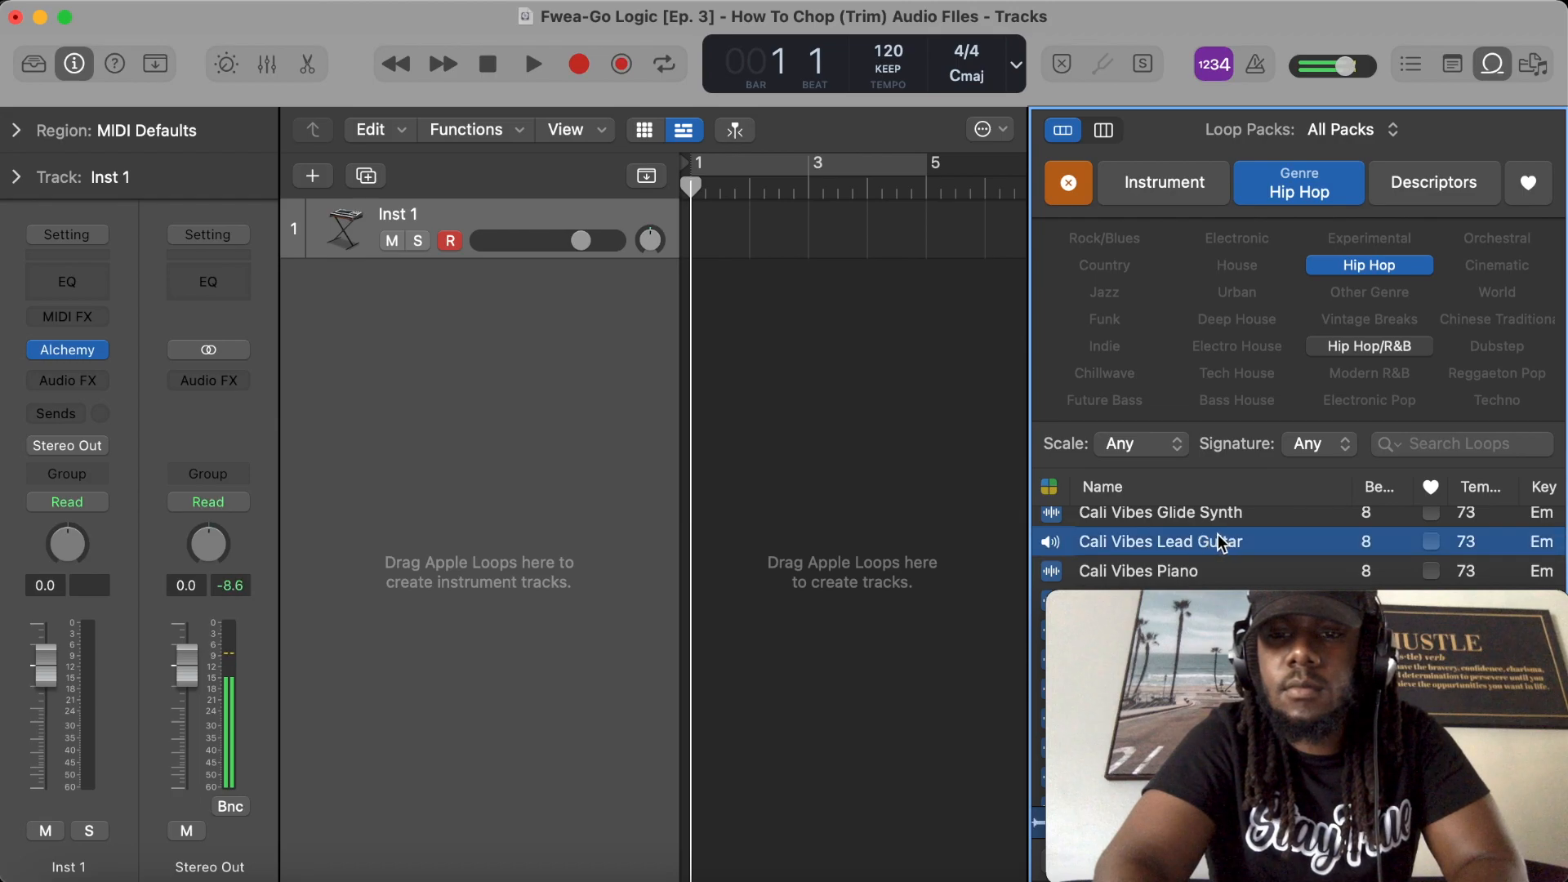
scroll(1192, 545, down, 1)
scroll(1186, 547, down, 2)
scroll(1185, 547, up, 1)
scroll(1186, 547, down, 1)
scroll(1186, 547, up, 2)
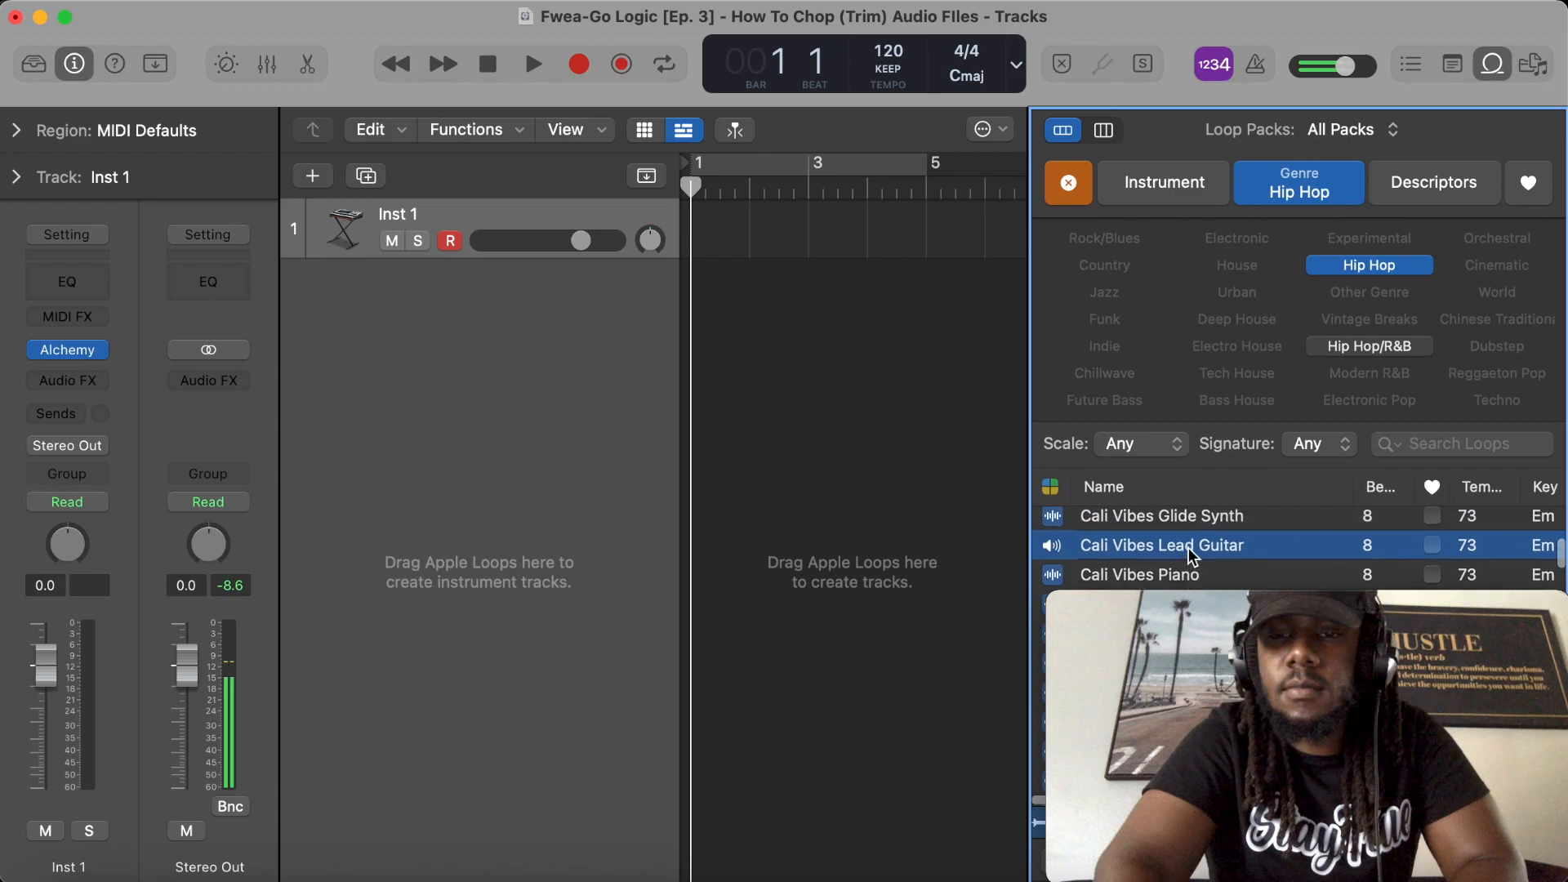
Step: Audition the Cali Vibes Wah Guitar and Candlelight Beat loops
scroll(1195, 549, down, 3)
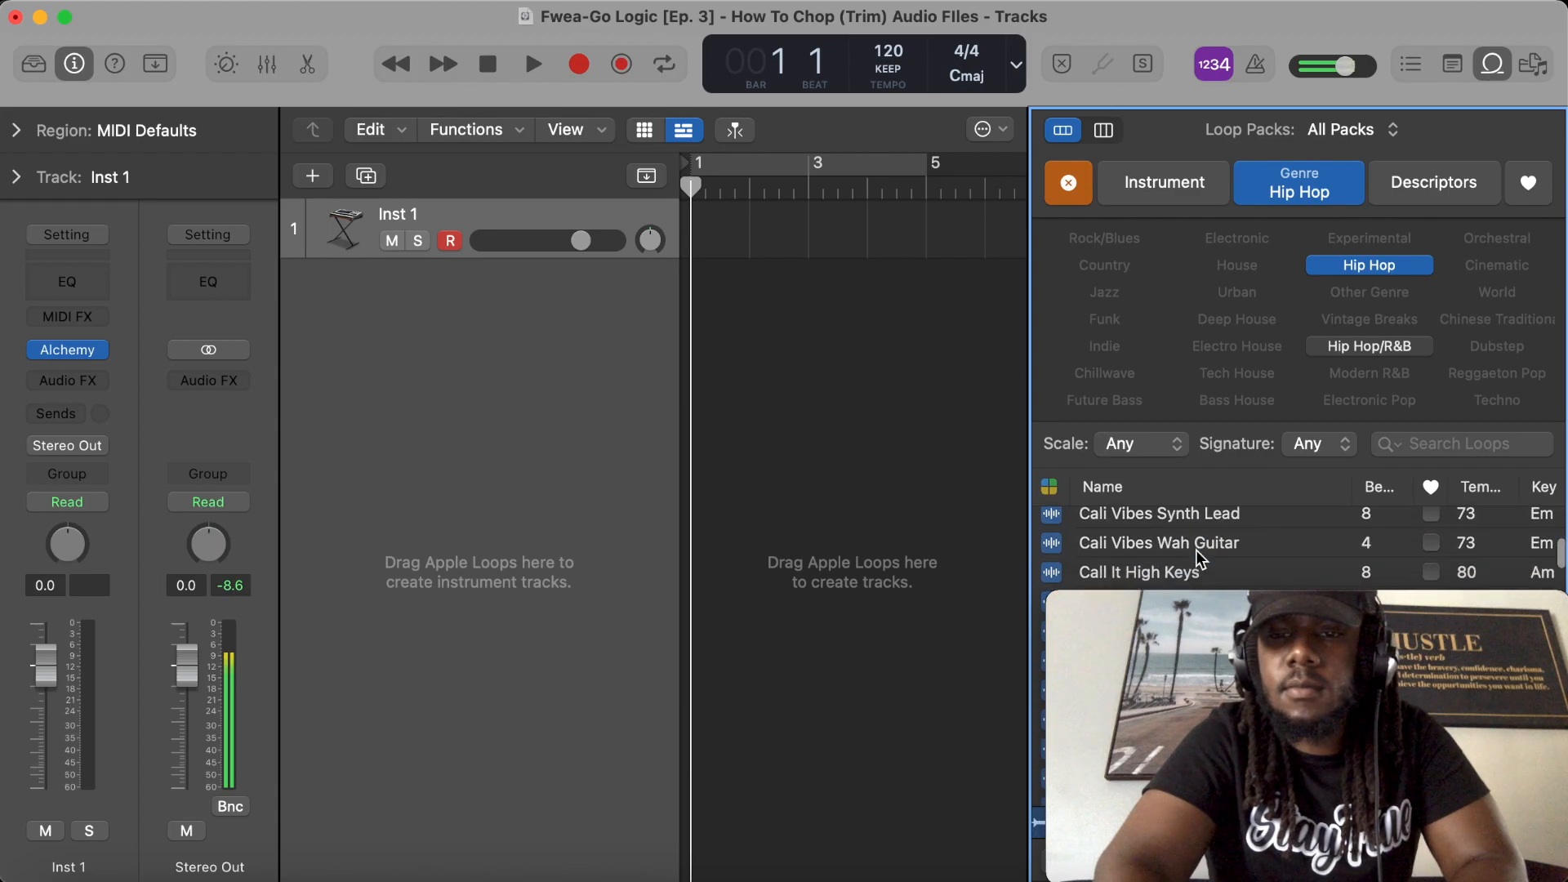
click(1181, 539)
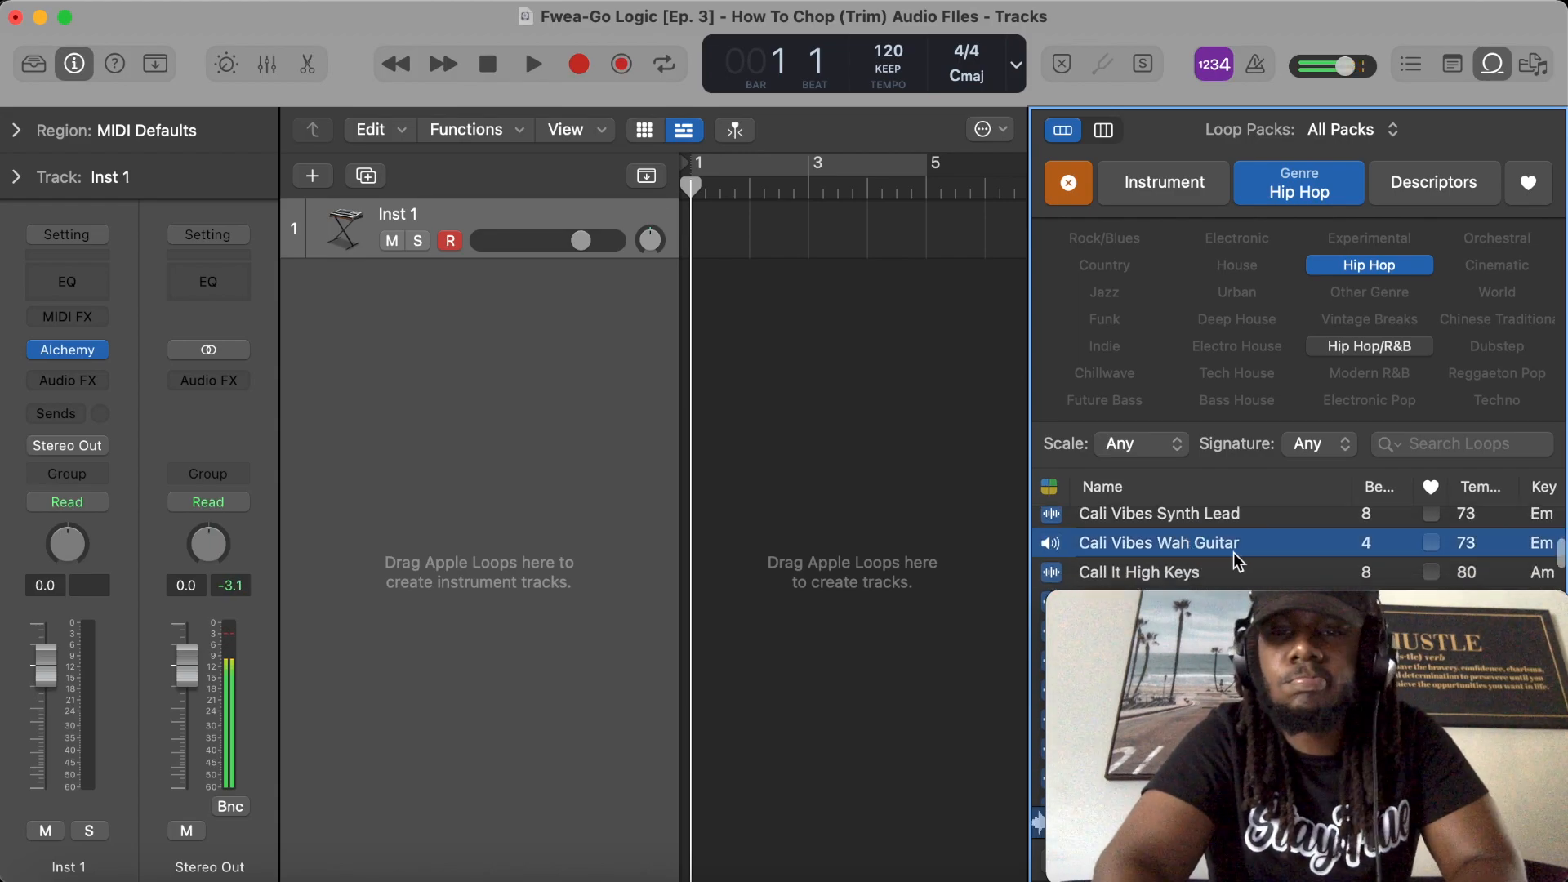
scroll(1215, 543, down, 5)
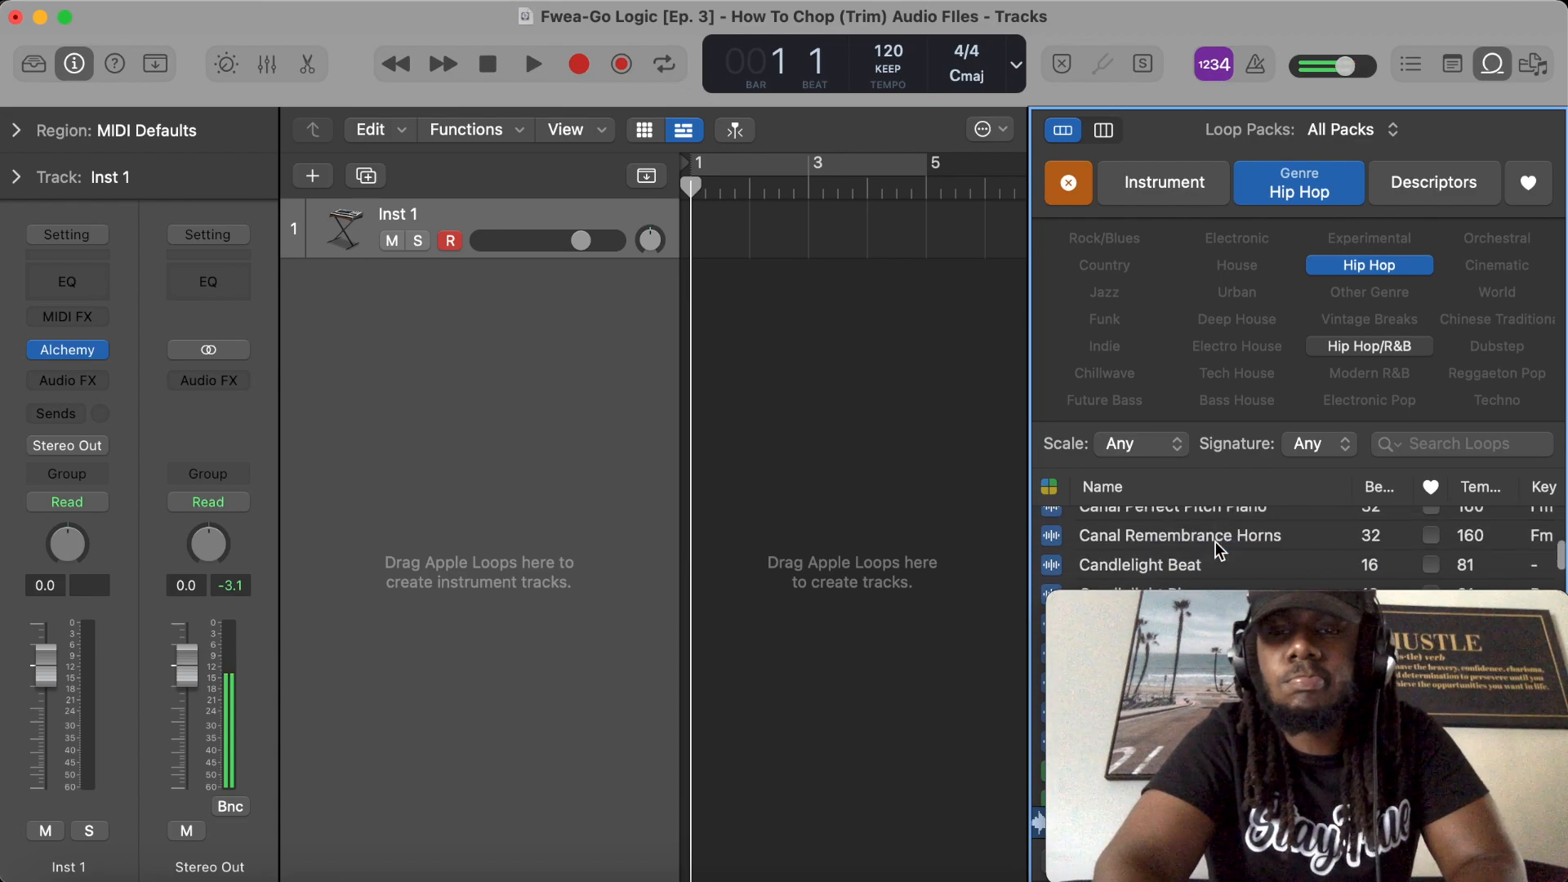
click(1186, 564)
scroll(1208, 551, down, 3)
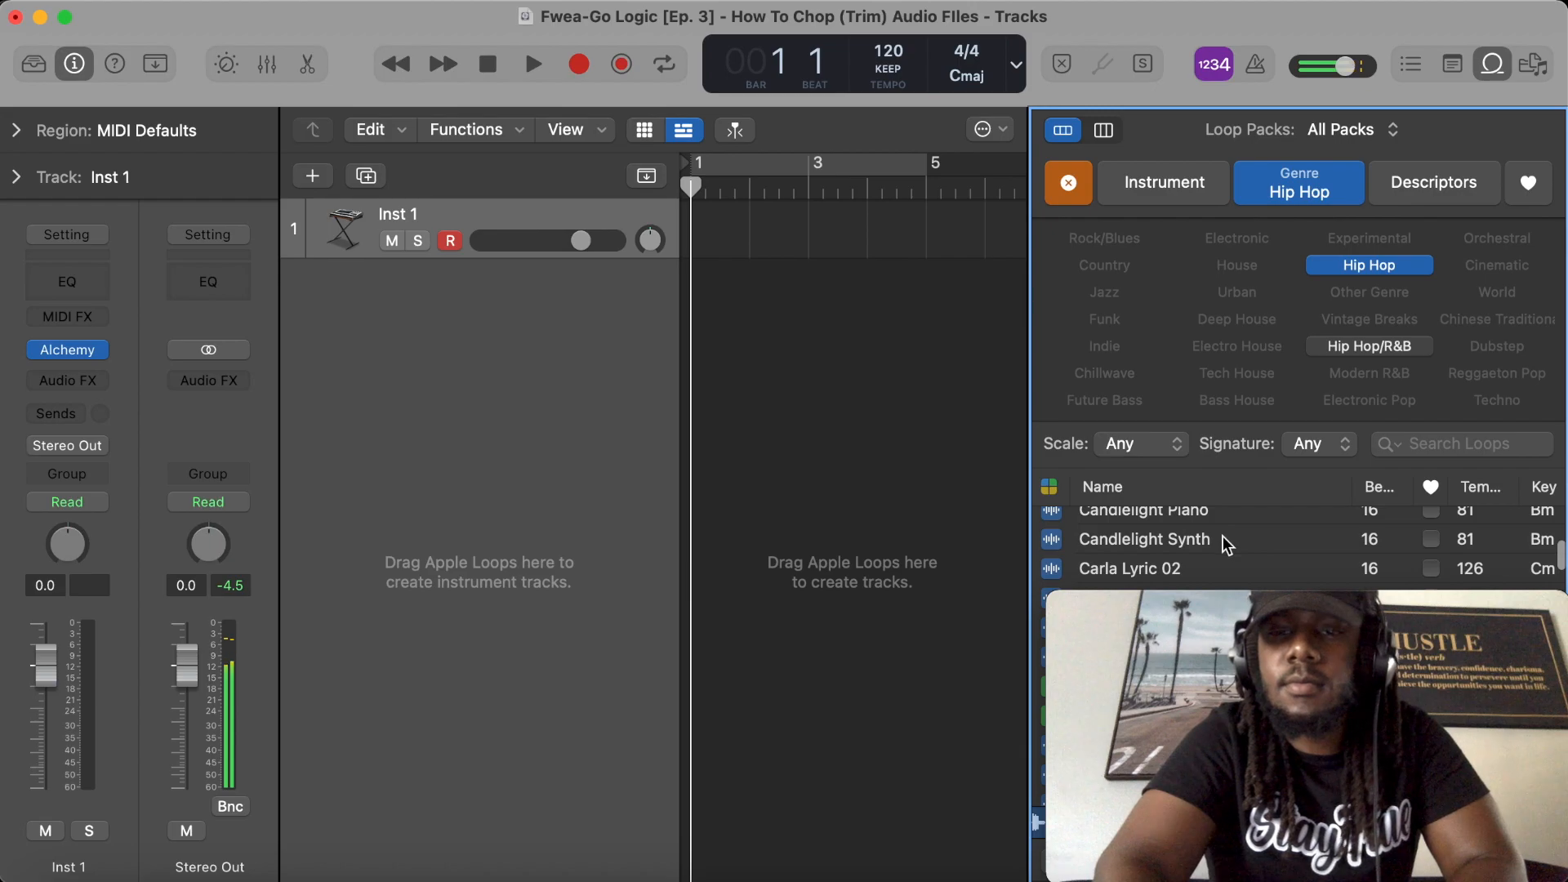
Step: Audition the Candlelight Synth and Chill Hip-Hop Beat 05 loops
click(1181, 544)
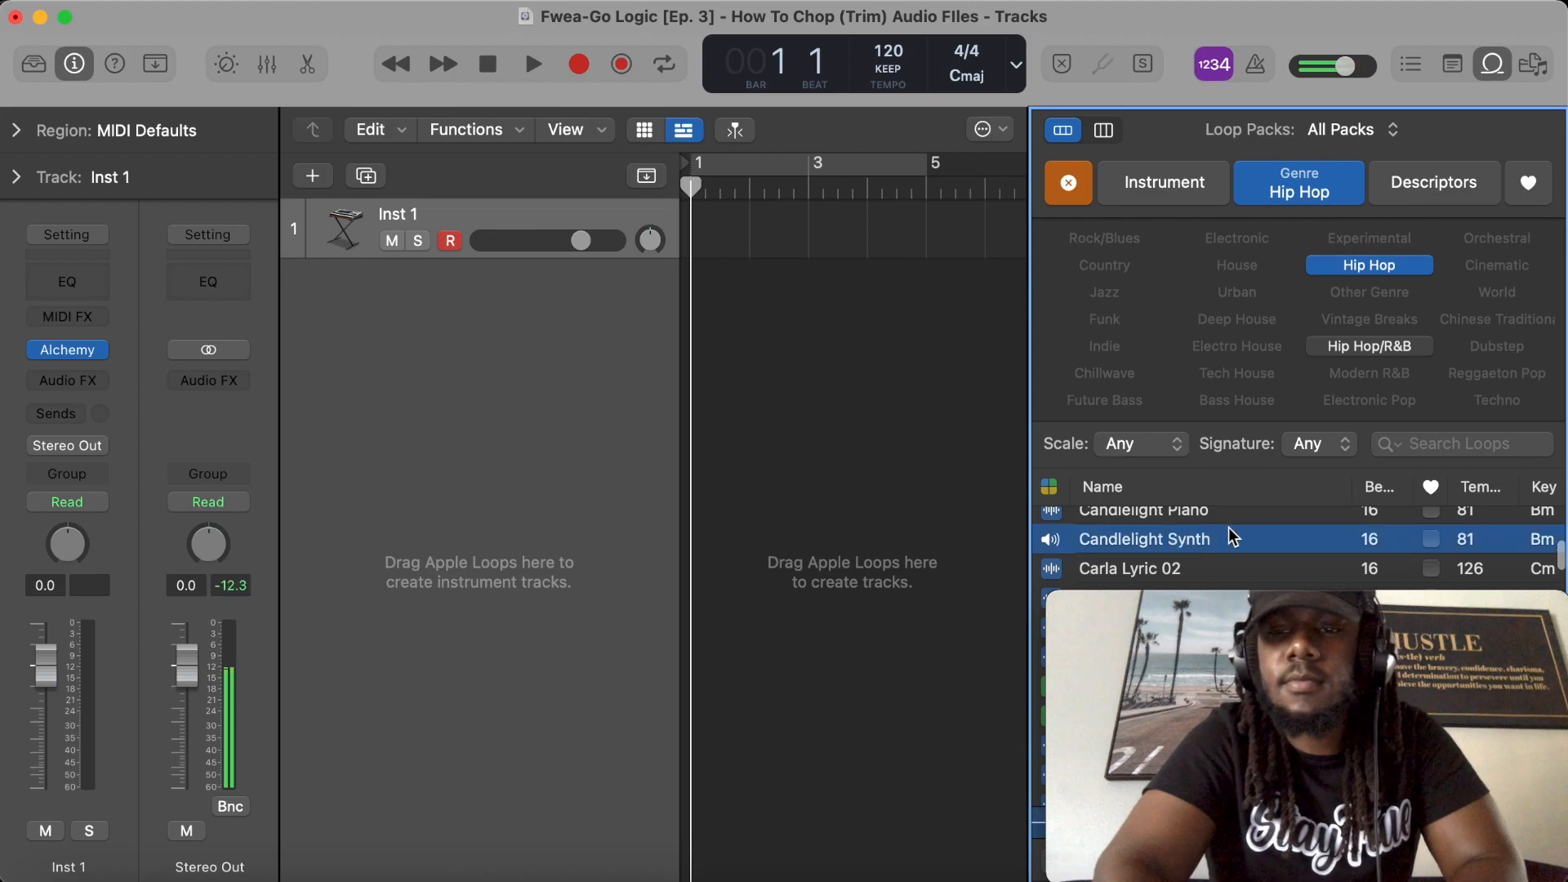
scroll(1223, 539, down, 1)
scroll(1223, 539, up, 2)
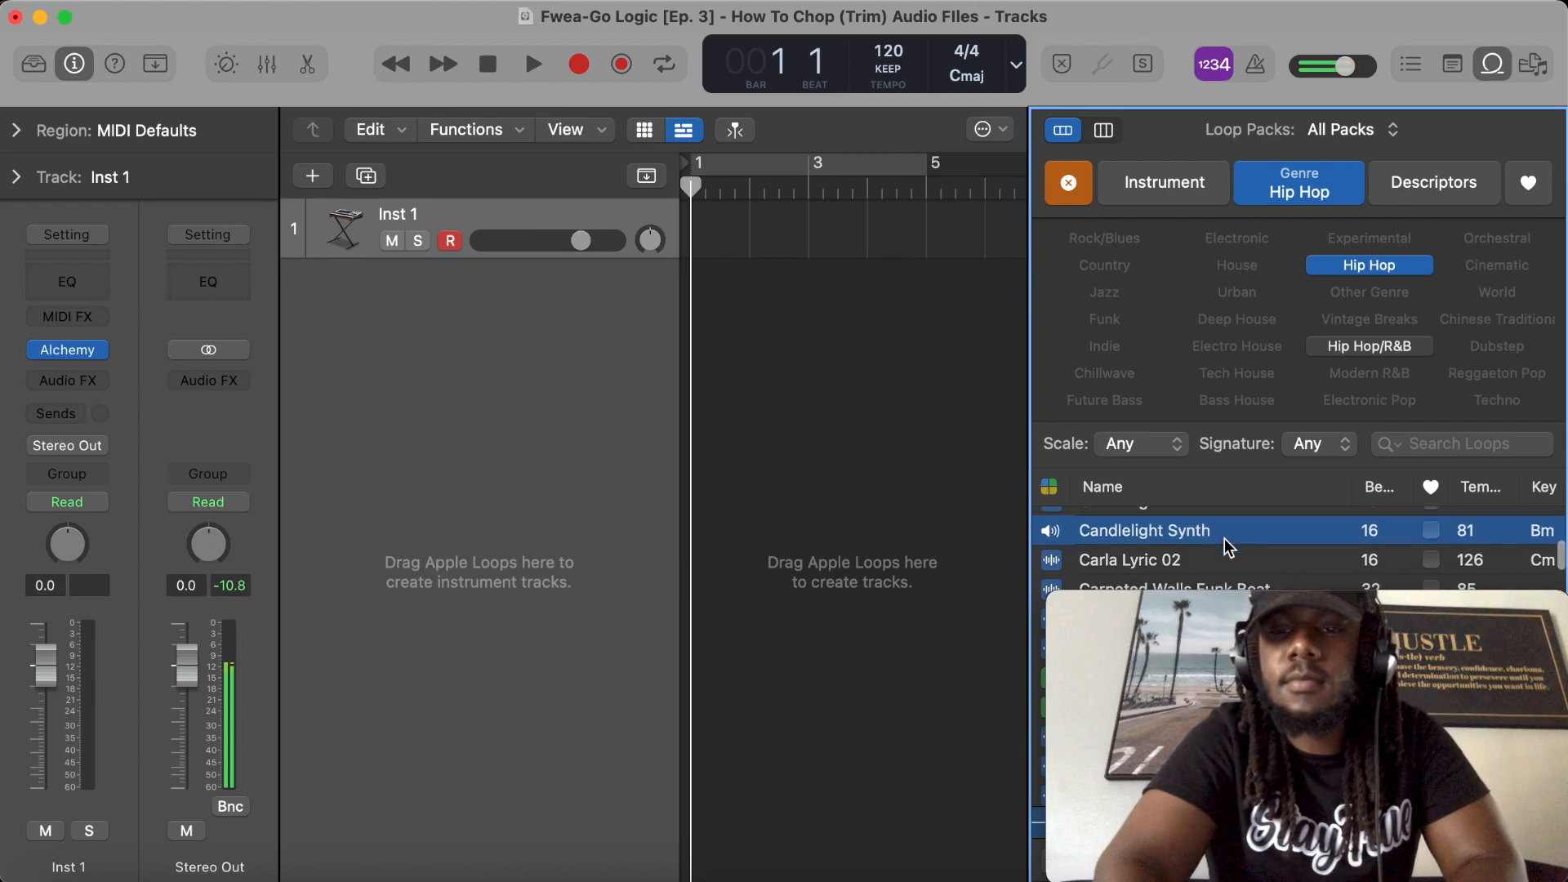
scroll(1223, 539, down, 10)
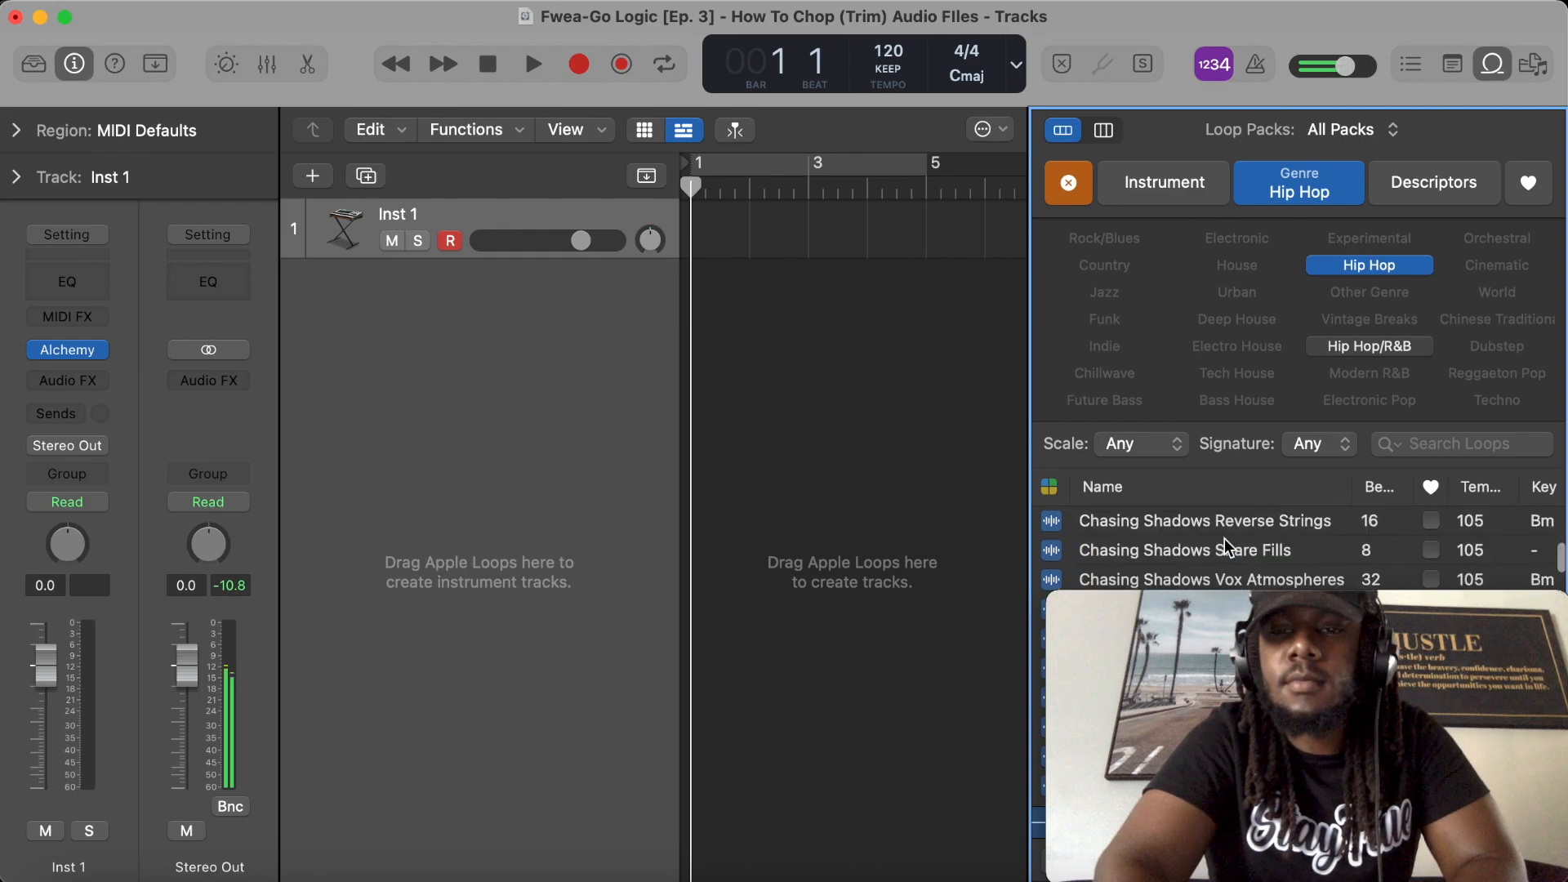
click(1192, 543)
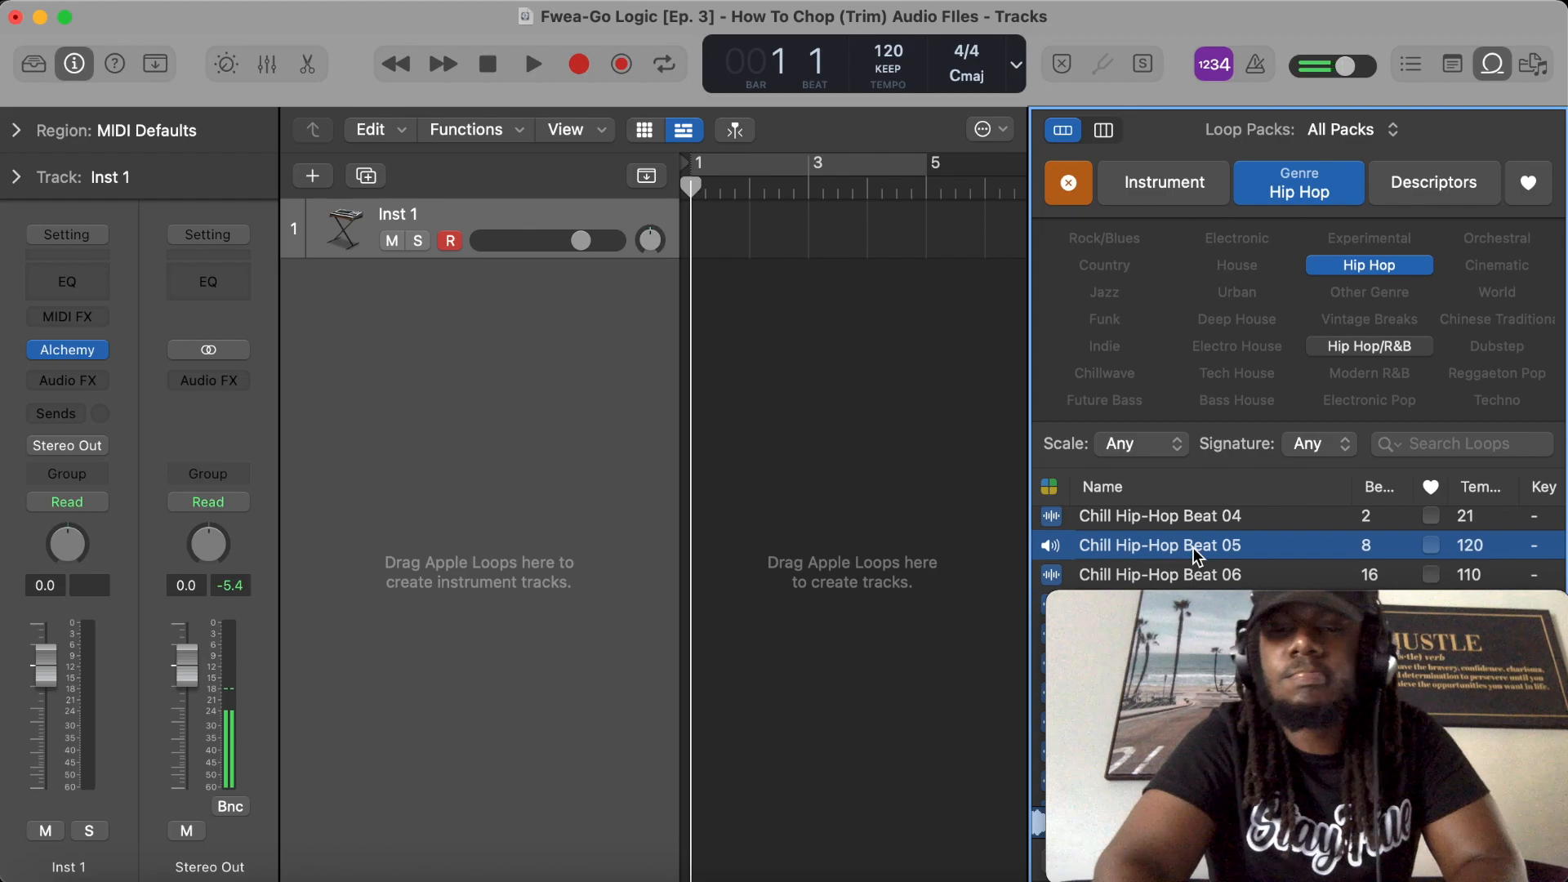
Step: Audition the City Lights Synth Lead loop and place it on a new track below Inst 1, starting at bar 1
scroll(1193, 547, down, 5)
scroll(1193, 548, down, 8)
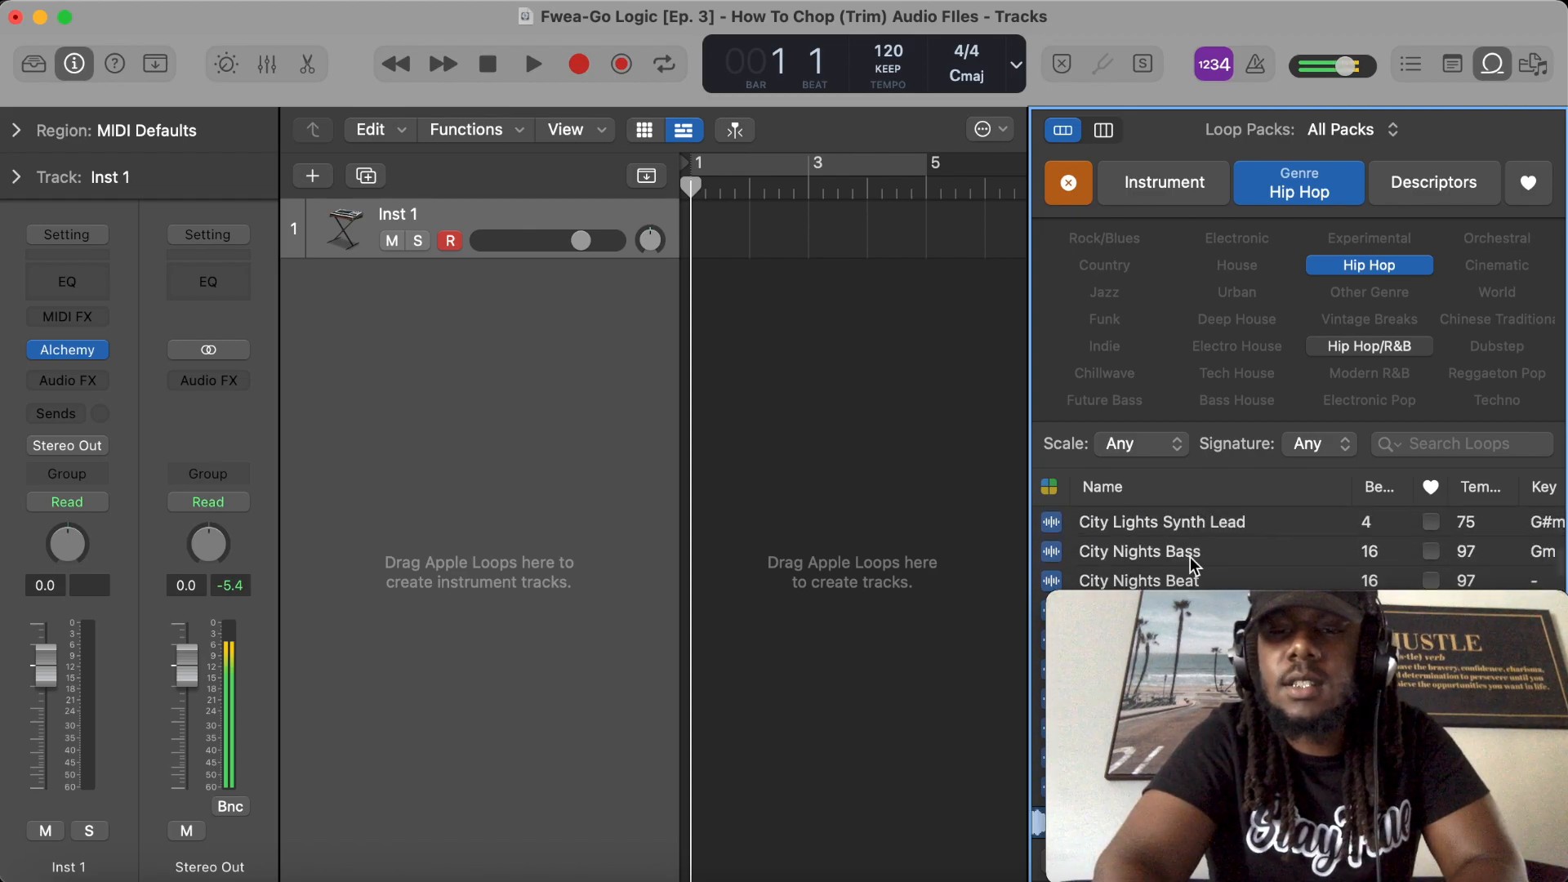
click(1196, 528)
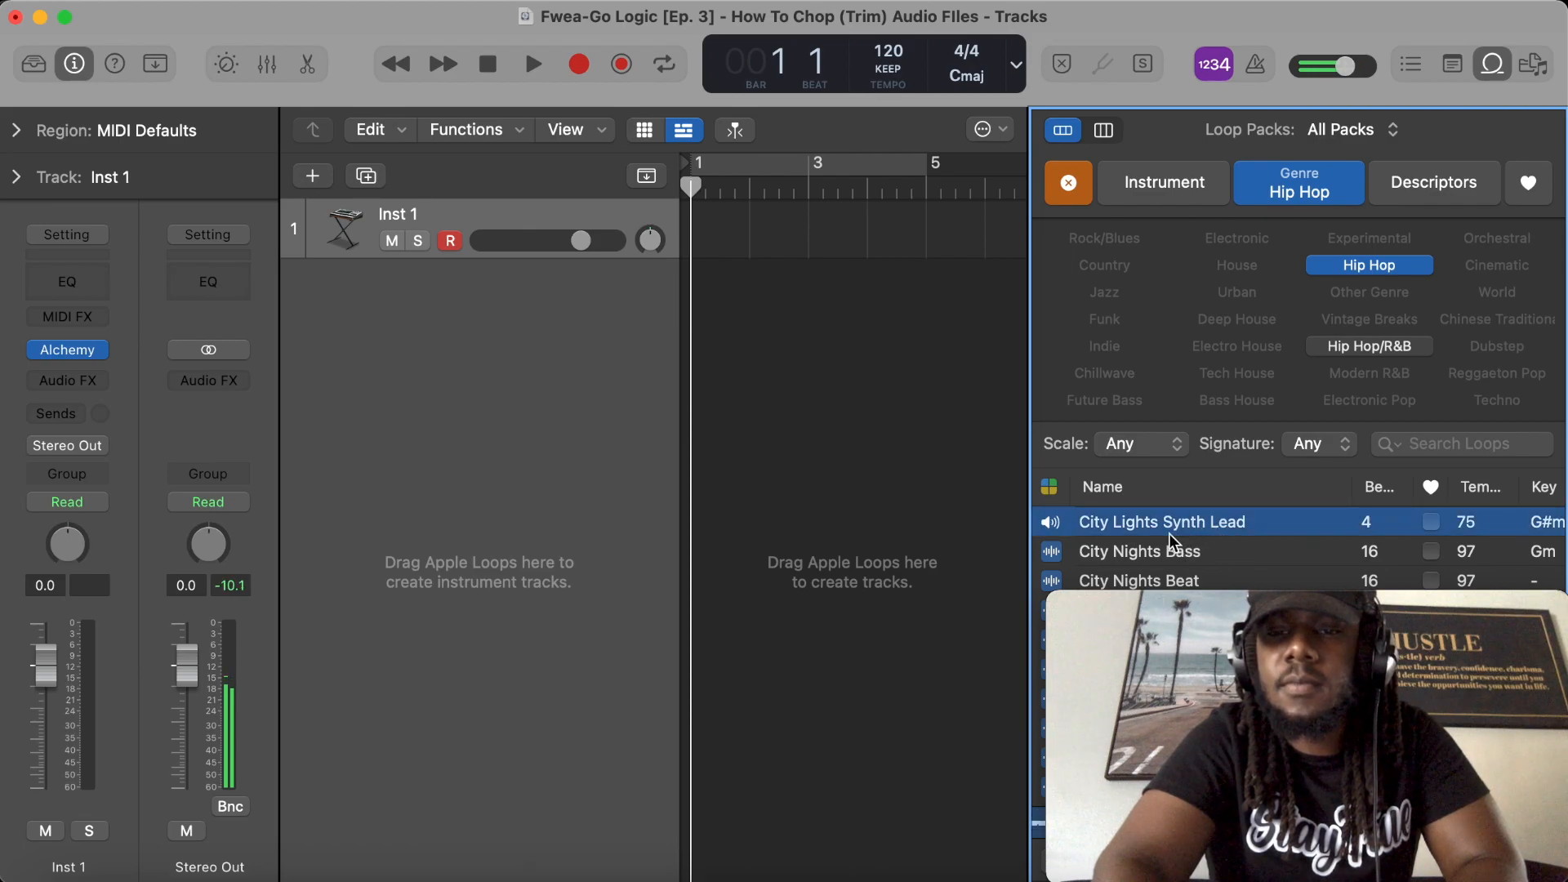
drag(1213, 523, 693, 324)
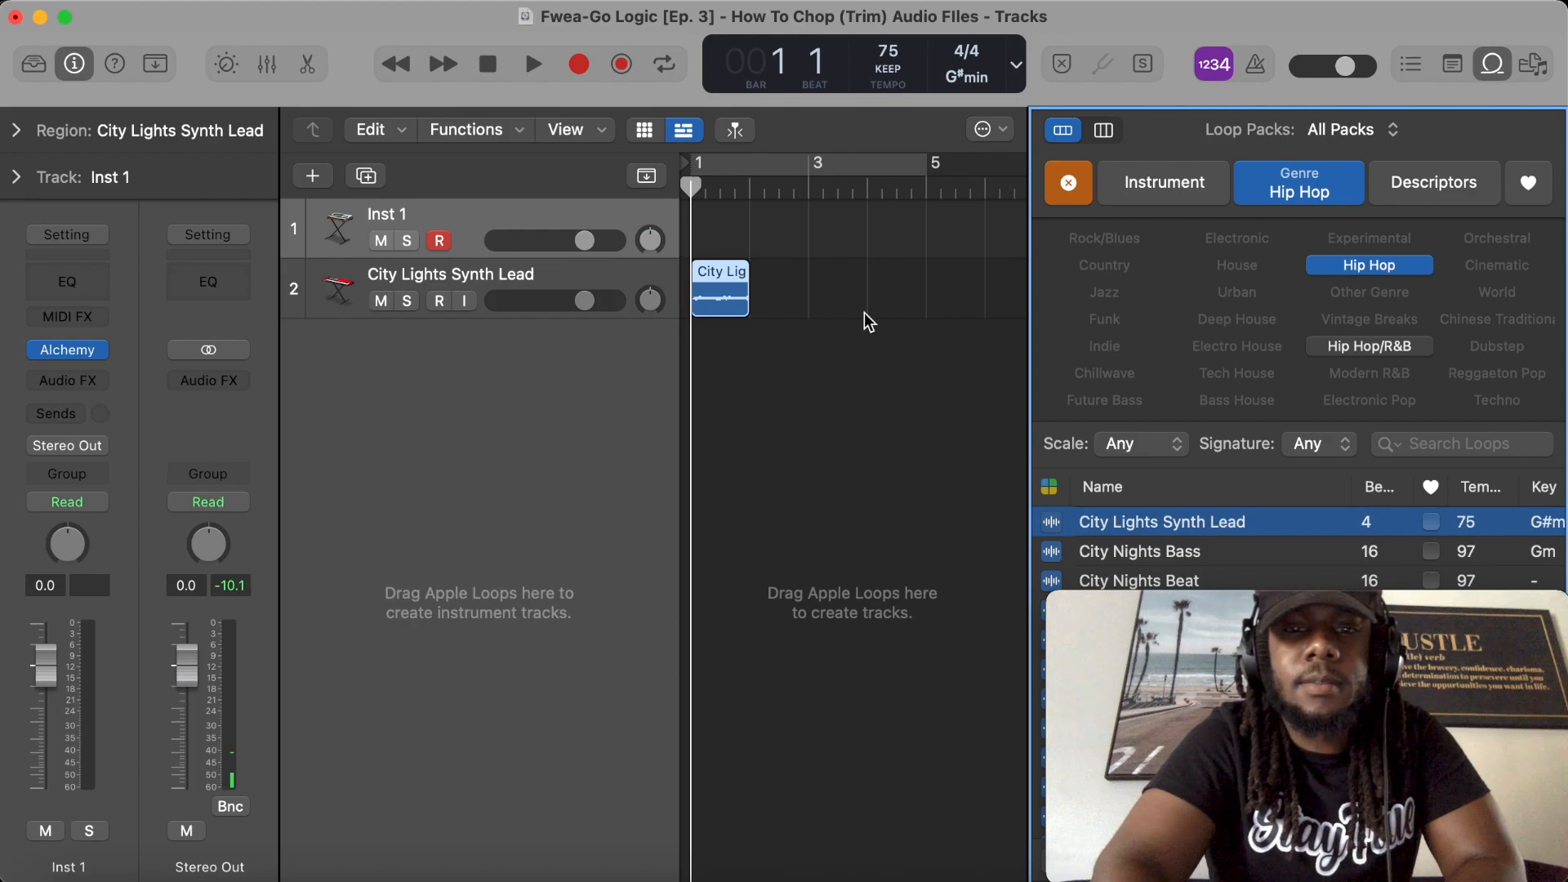
Step: Play back the City Lights Synth Lead region from bar 1, stop at its end and inspect the region up close
scroll(807, 318, up, 10)
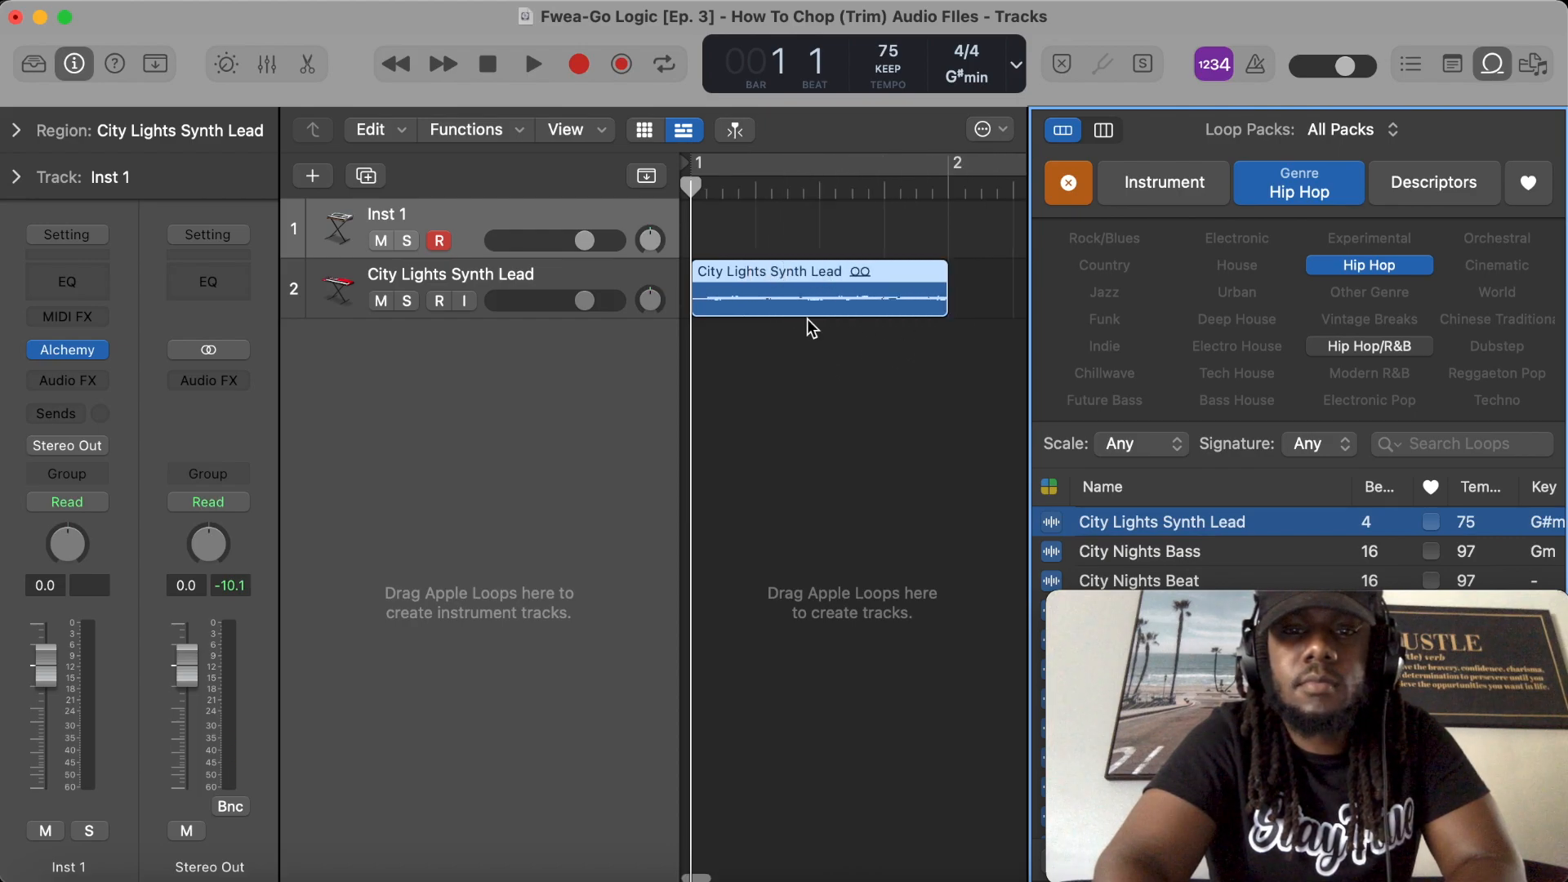
scroll(807, 318, down, 1)
click(786, 369)
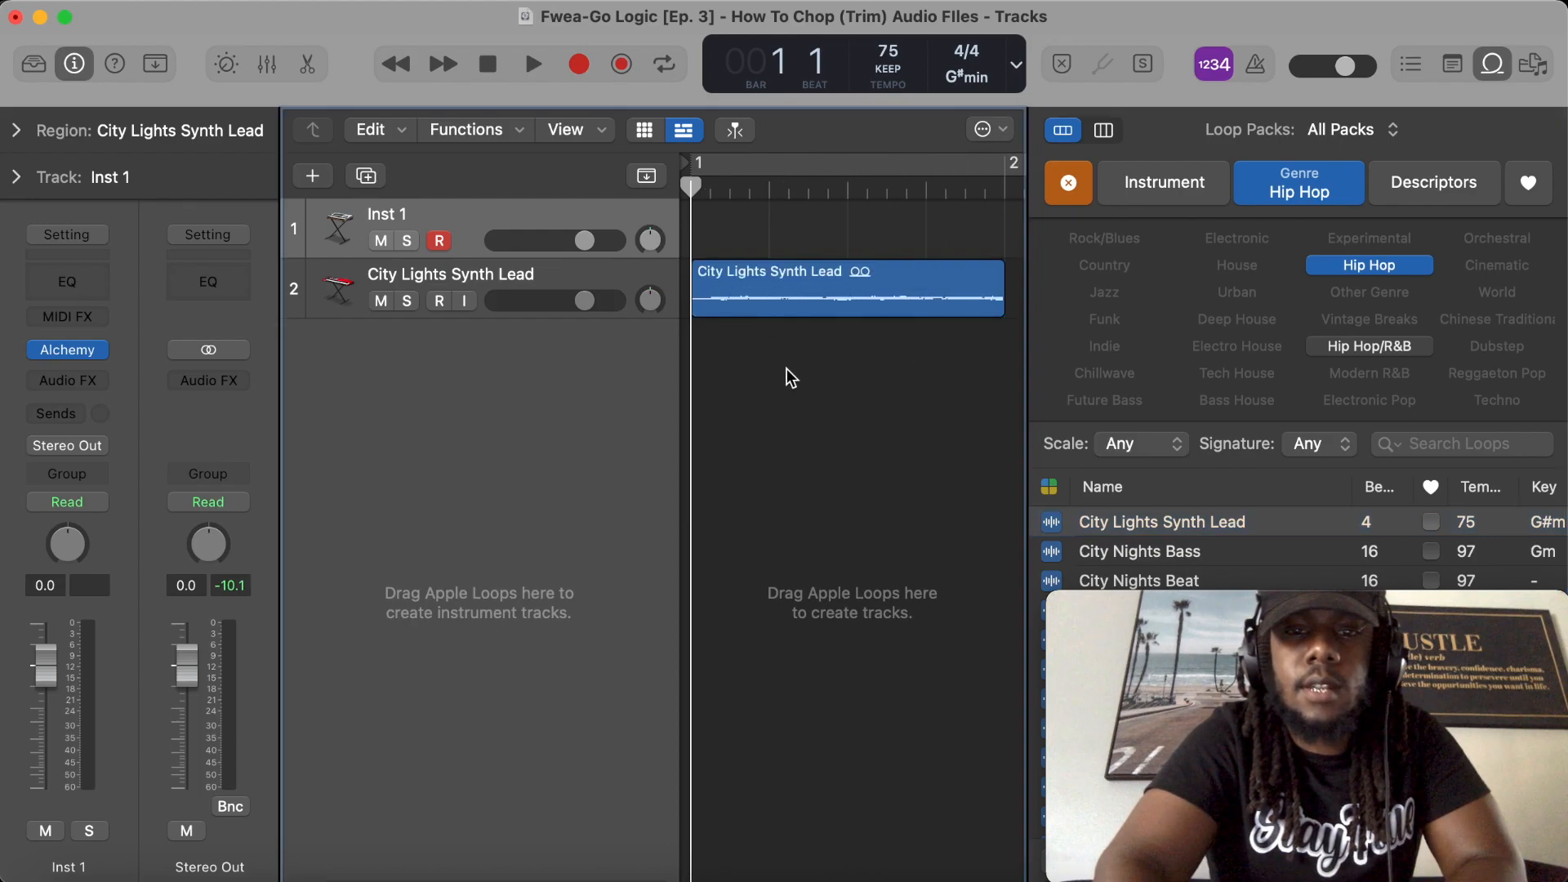
key(space)
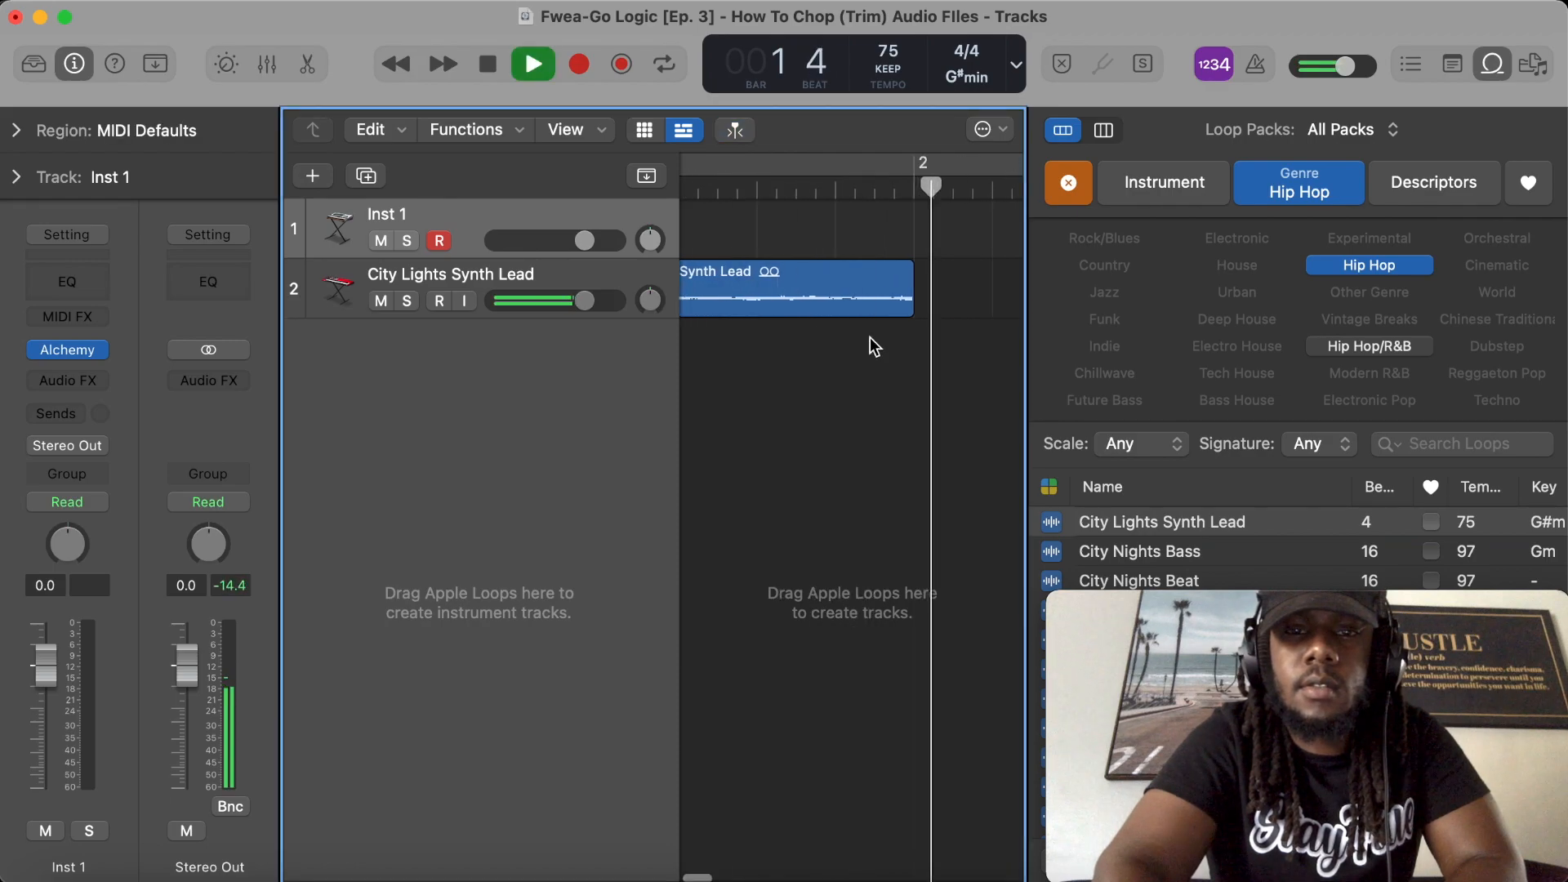
key(space)
scroll(883, 330, left, 3)
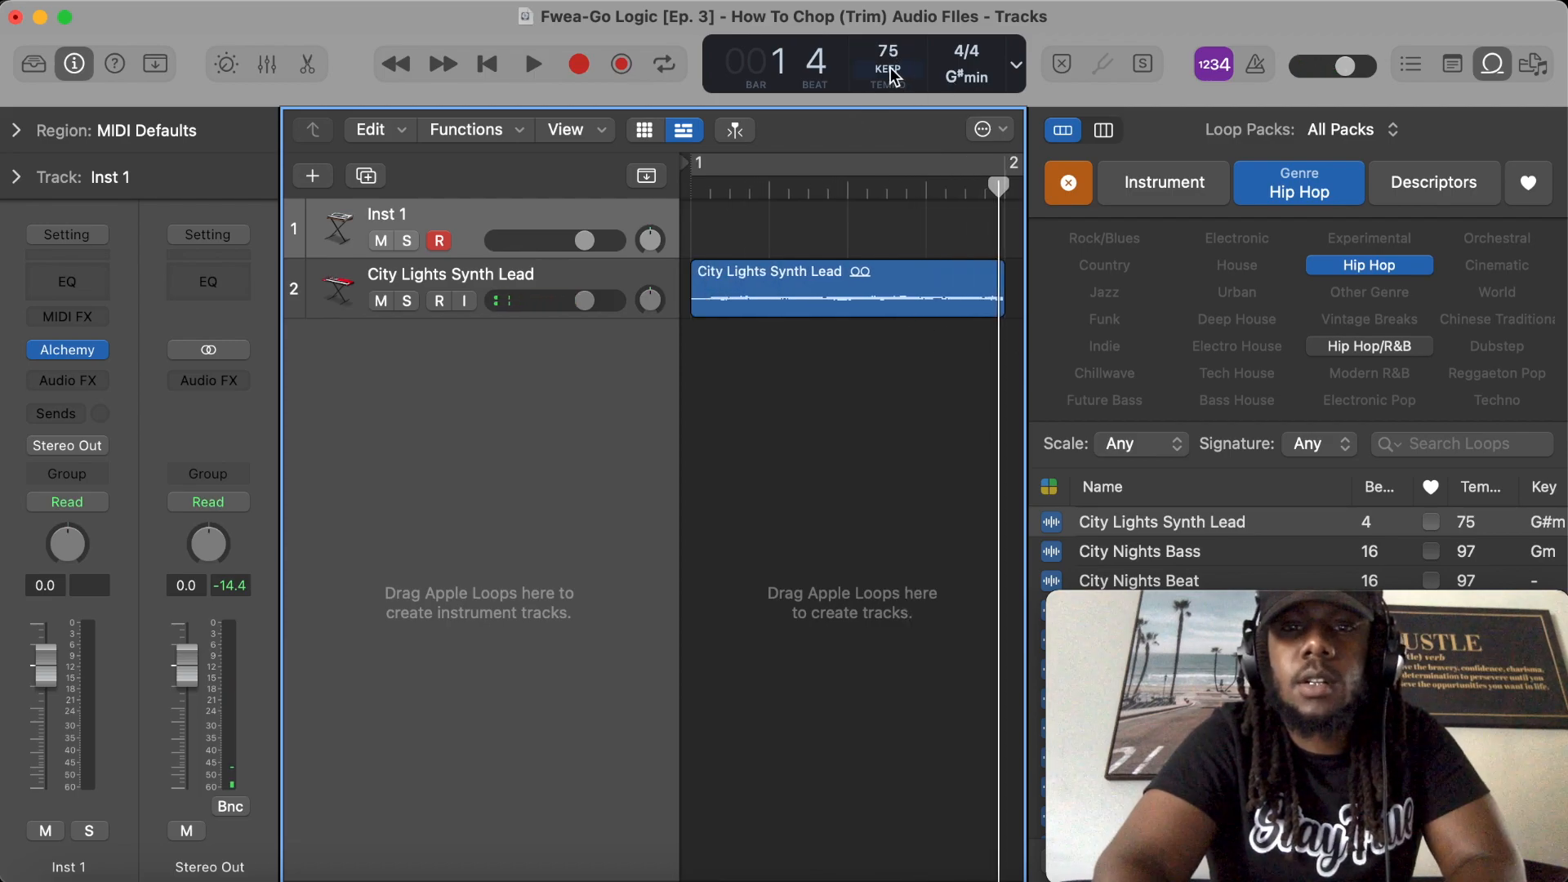
scroll(834, 264, right, 1)
scroll(908, 270, down, 3)
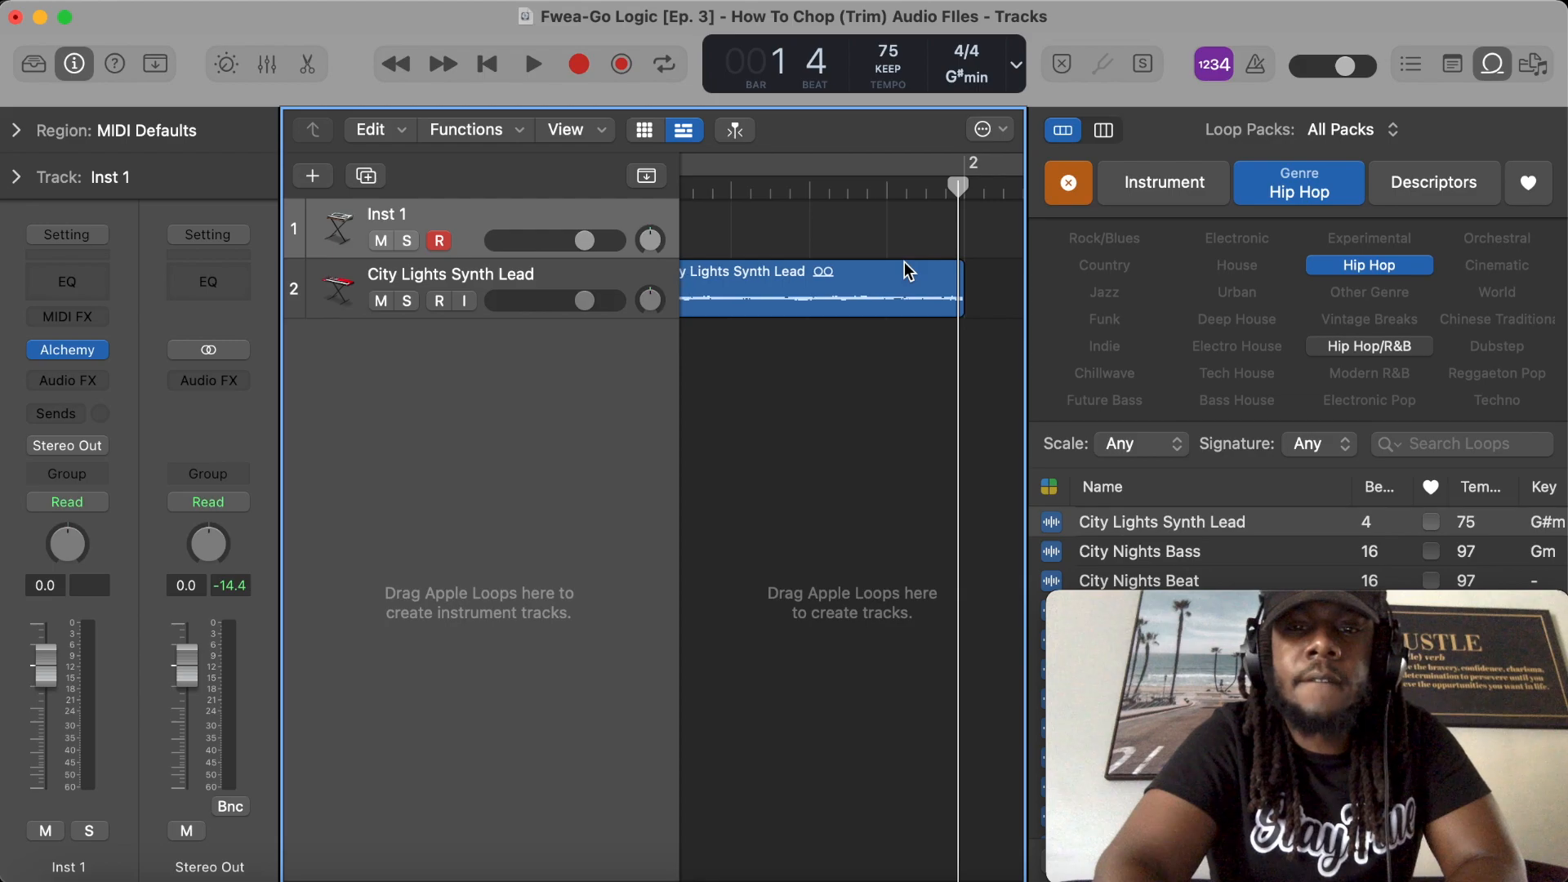
Step: Split the City Lights Synth Lead region at the playhead at beats 3 and 4 of bar 1, and midway through beat 4
click(805, 189)
click(840, 260)
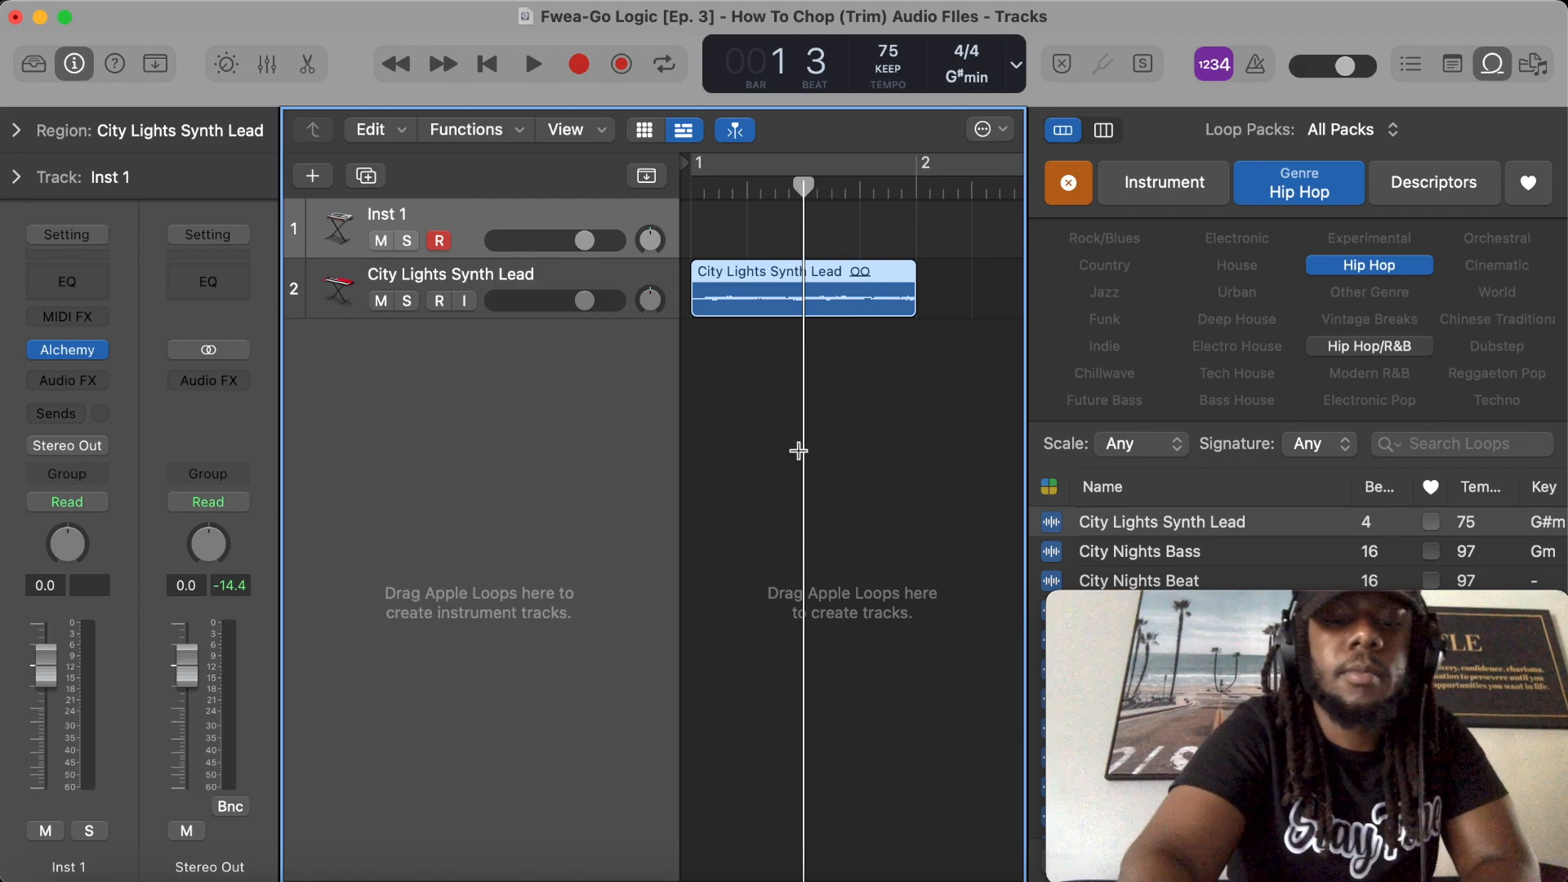
key(super+t)
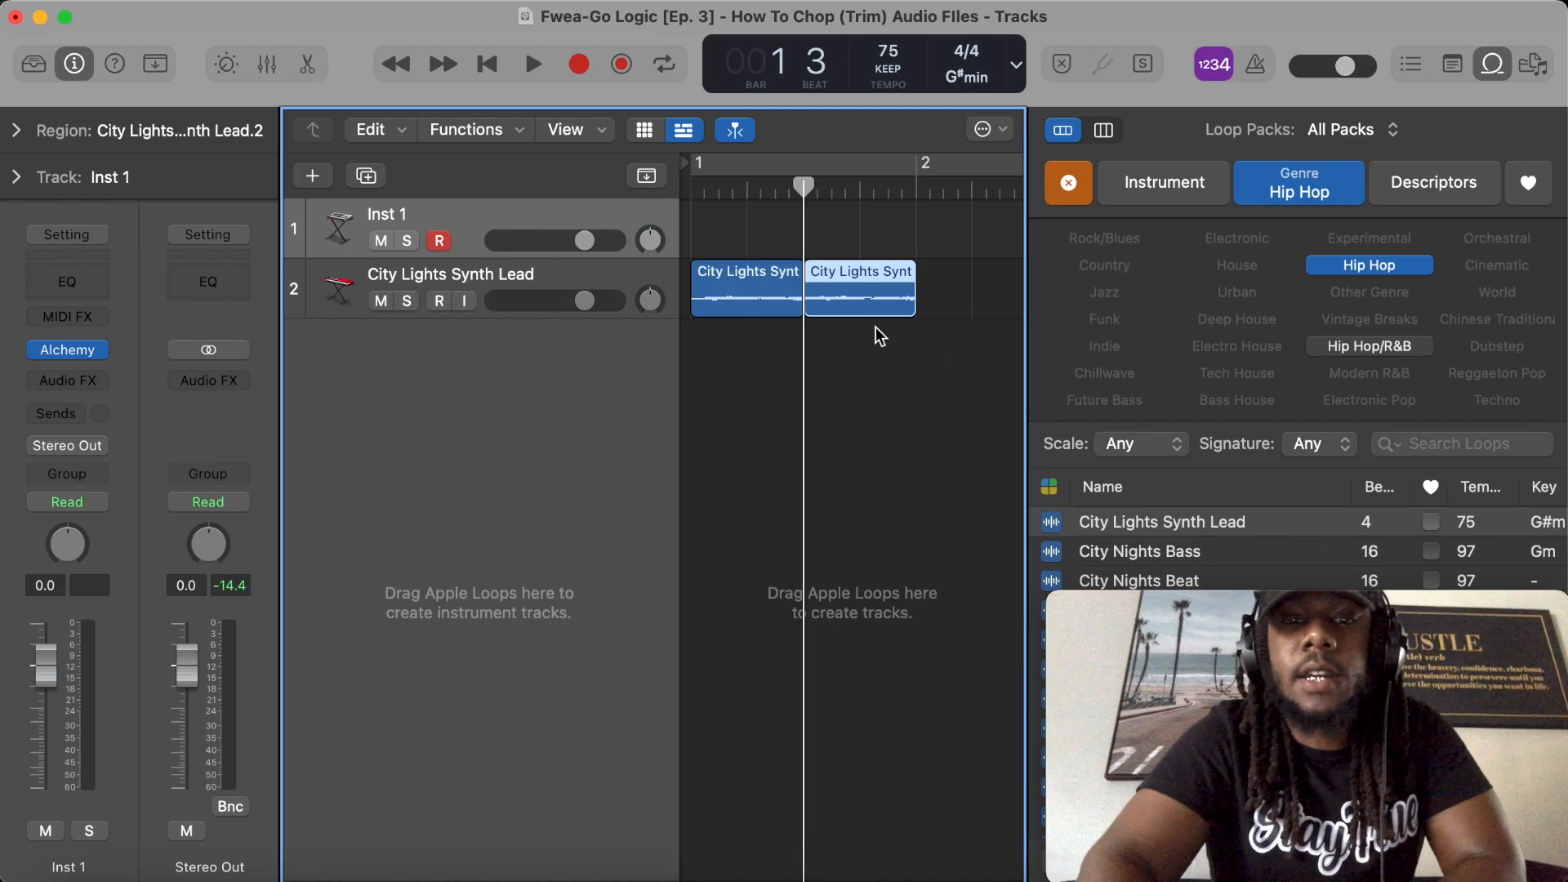
mouse_move(847, 304)
mouse_down()
mouse_move(906, 308)
mouse_move(826, 283)
mouse_up()
click(859, 188)
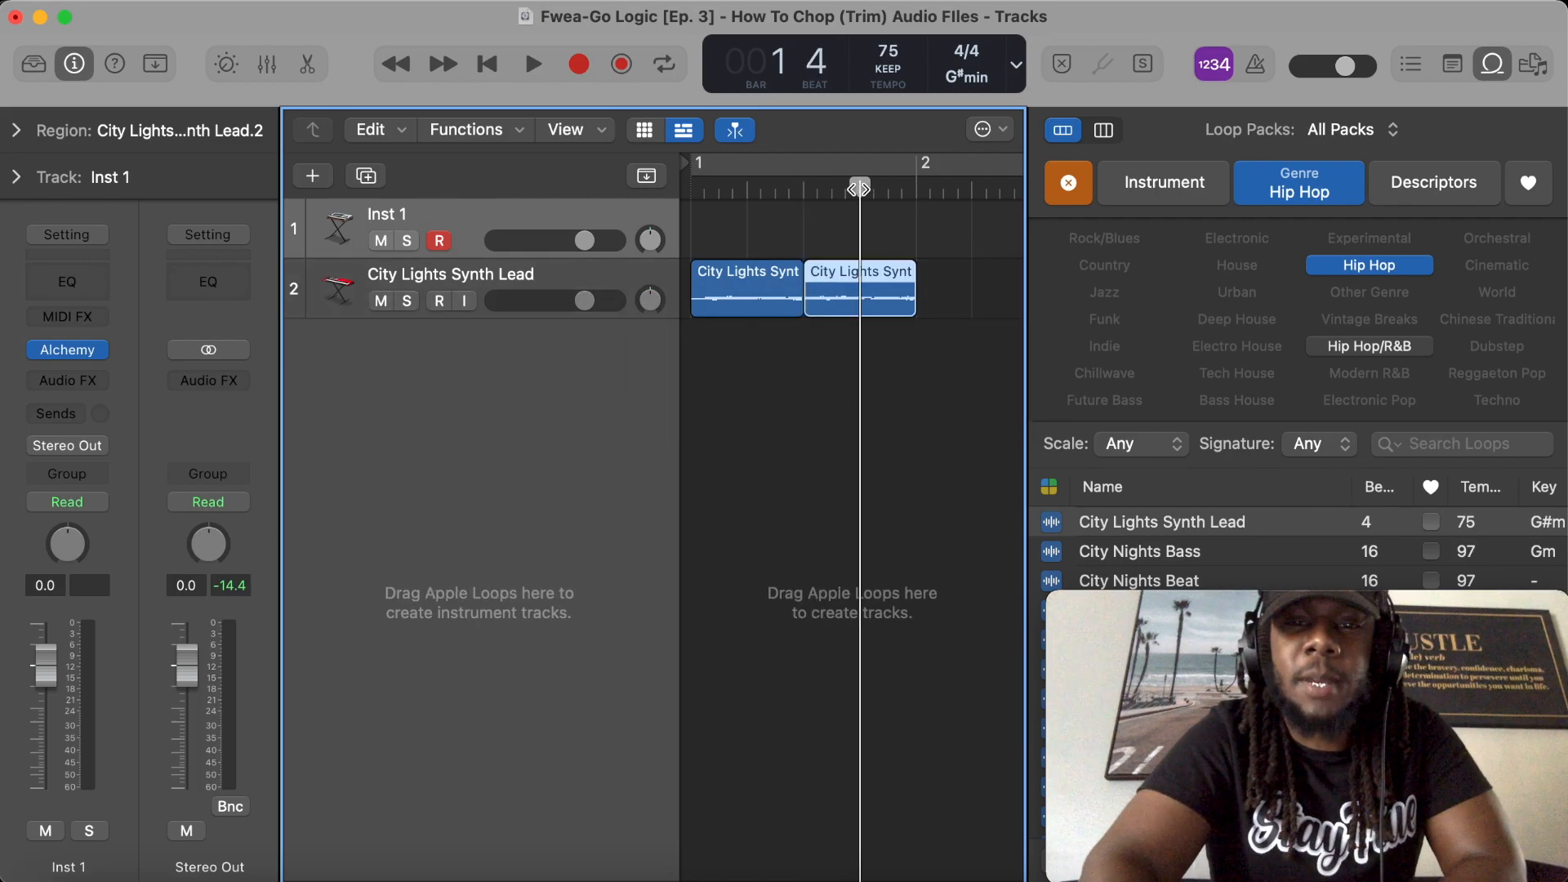
key(super+t)
drag(859, 189, 887, 190)
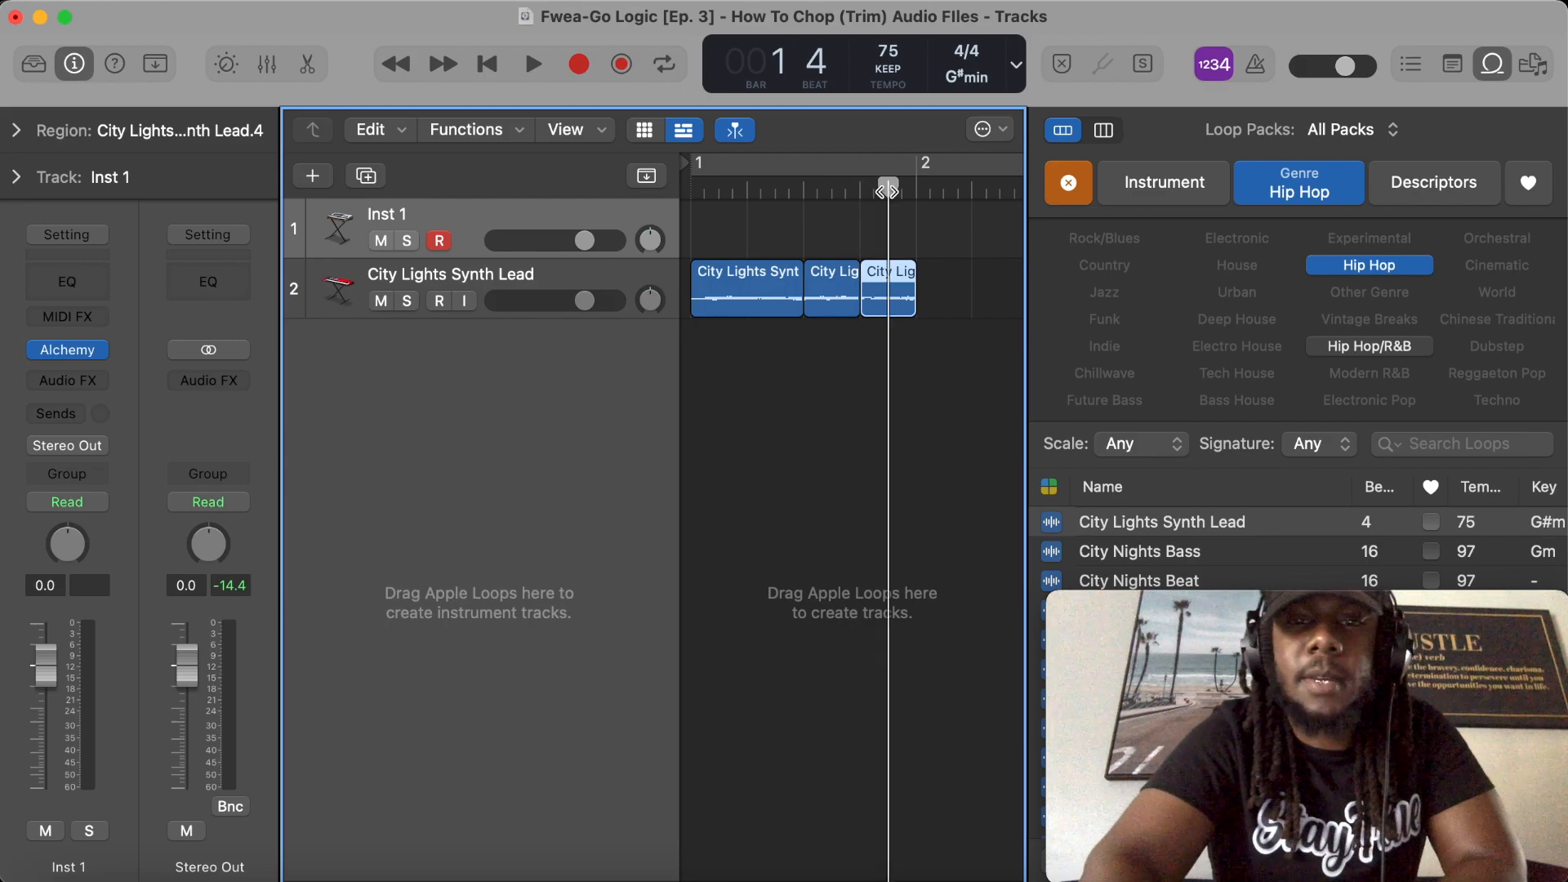
key(super+t)
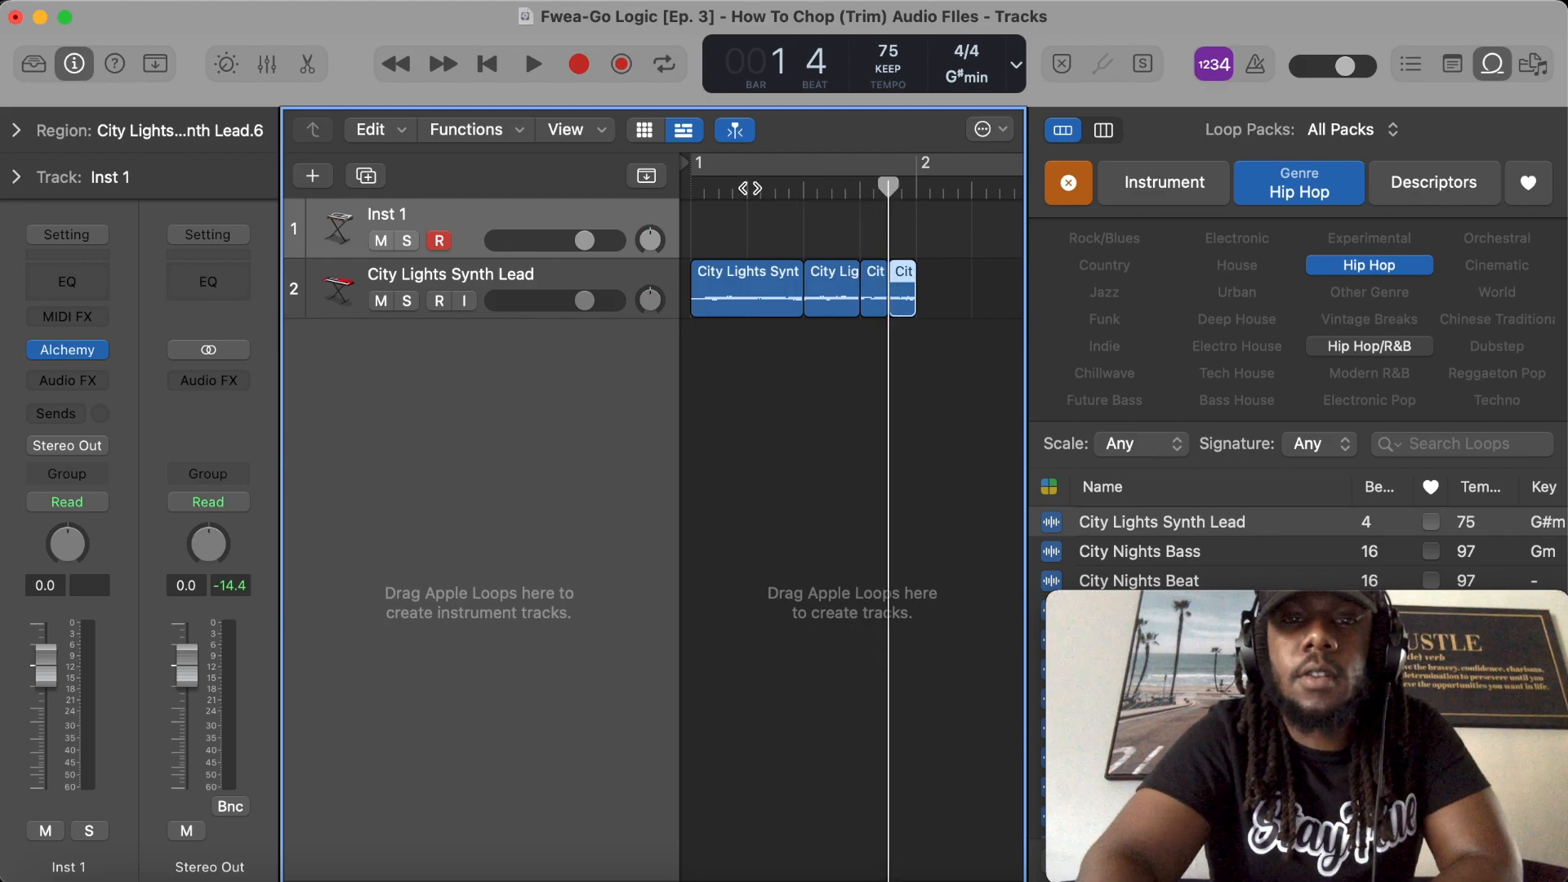
Step: Place the playhead at beat 2 of bar 1, select the first City Lights Synth Lead piece and hide the Loop Browser
click(908, 189)
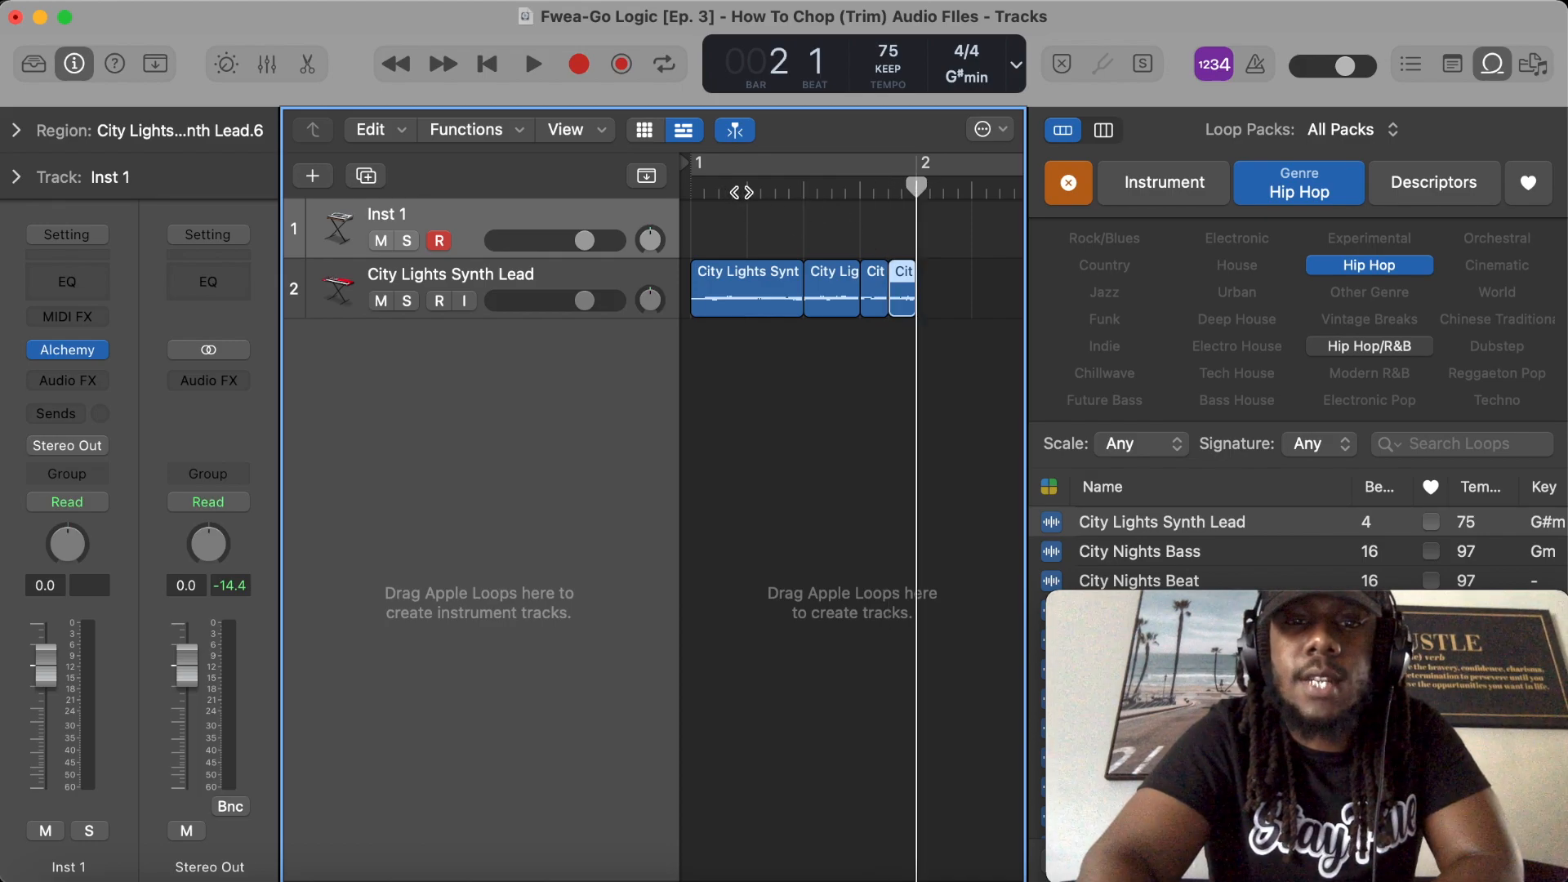
click(743, 191)
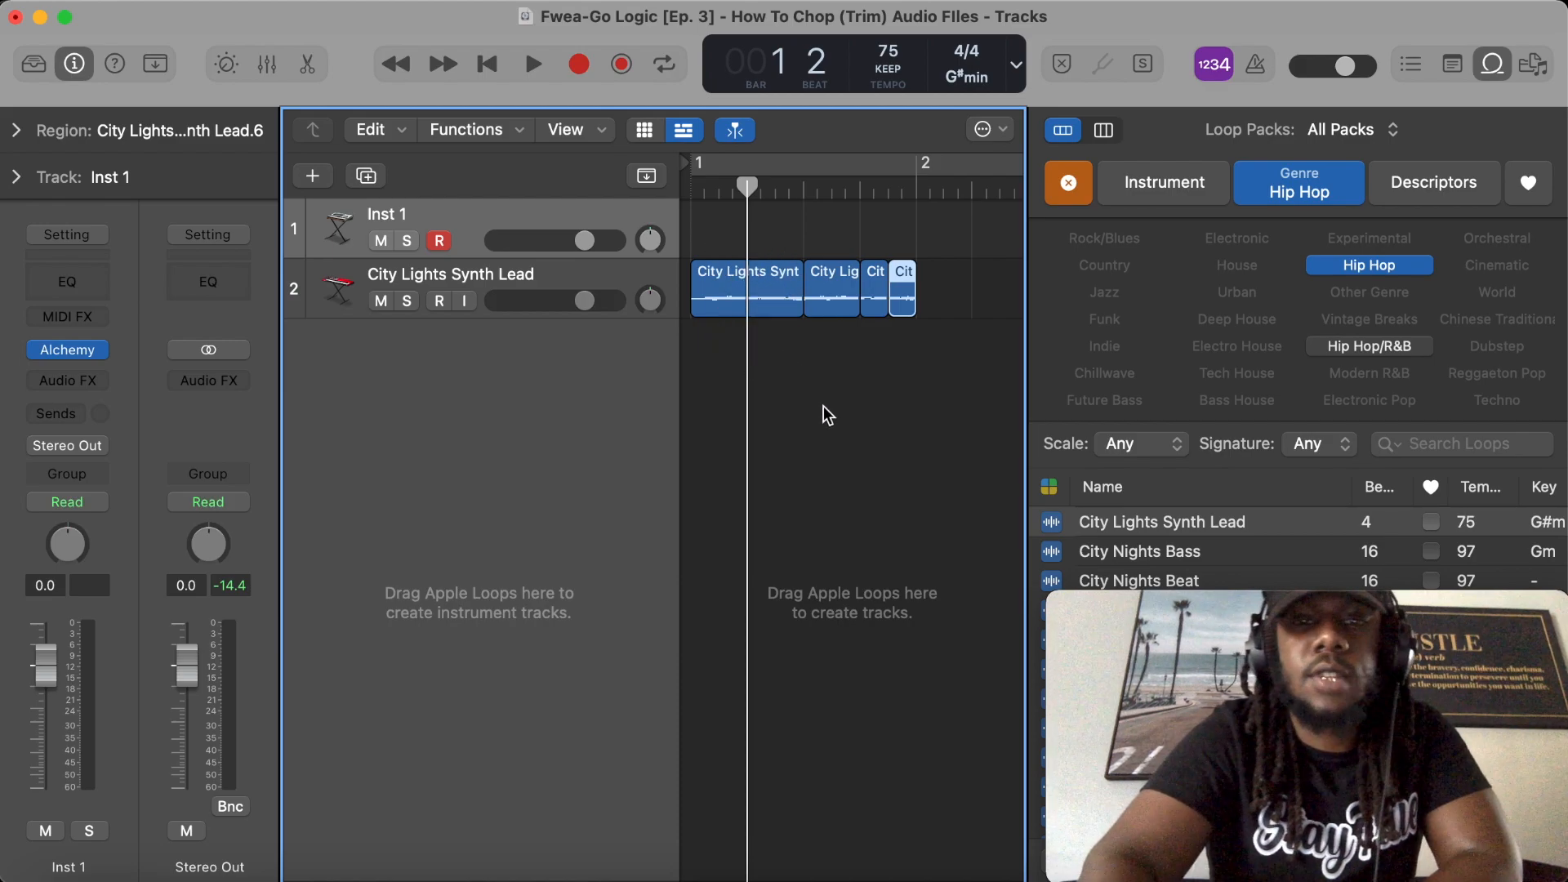
click(894, 518)
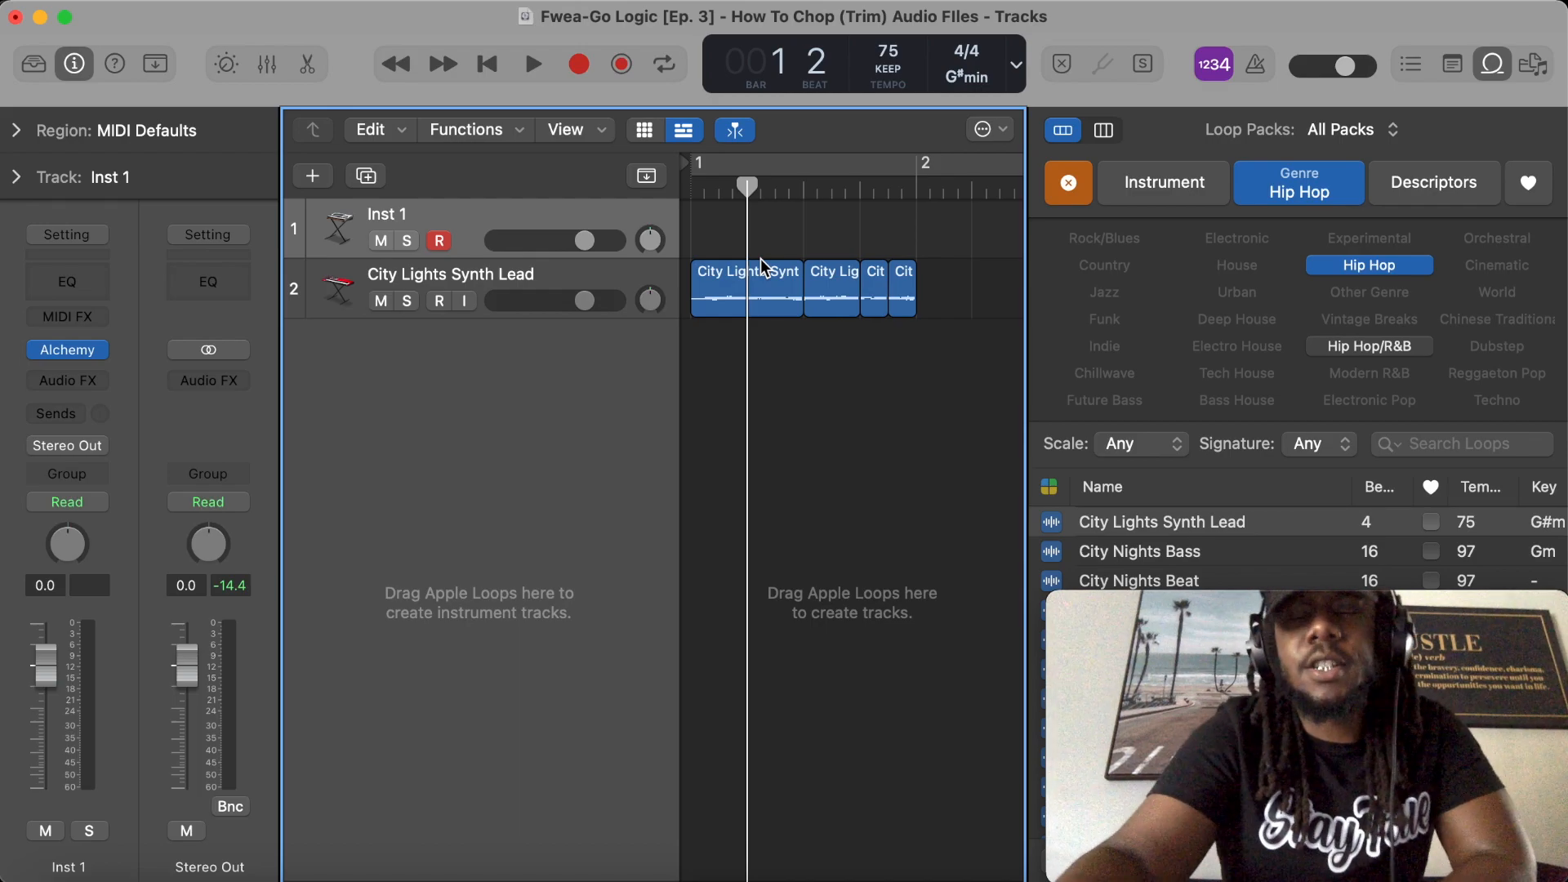
click(734, 278)
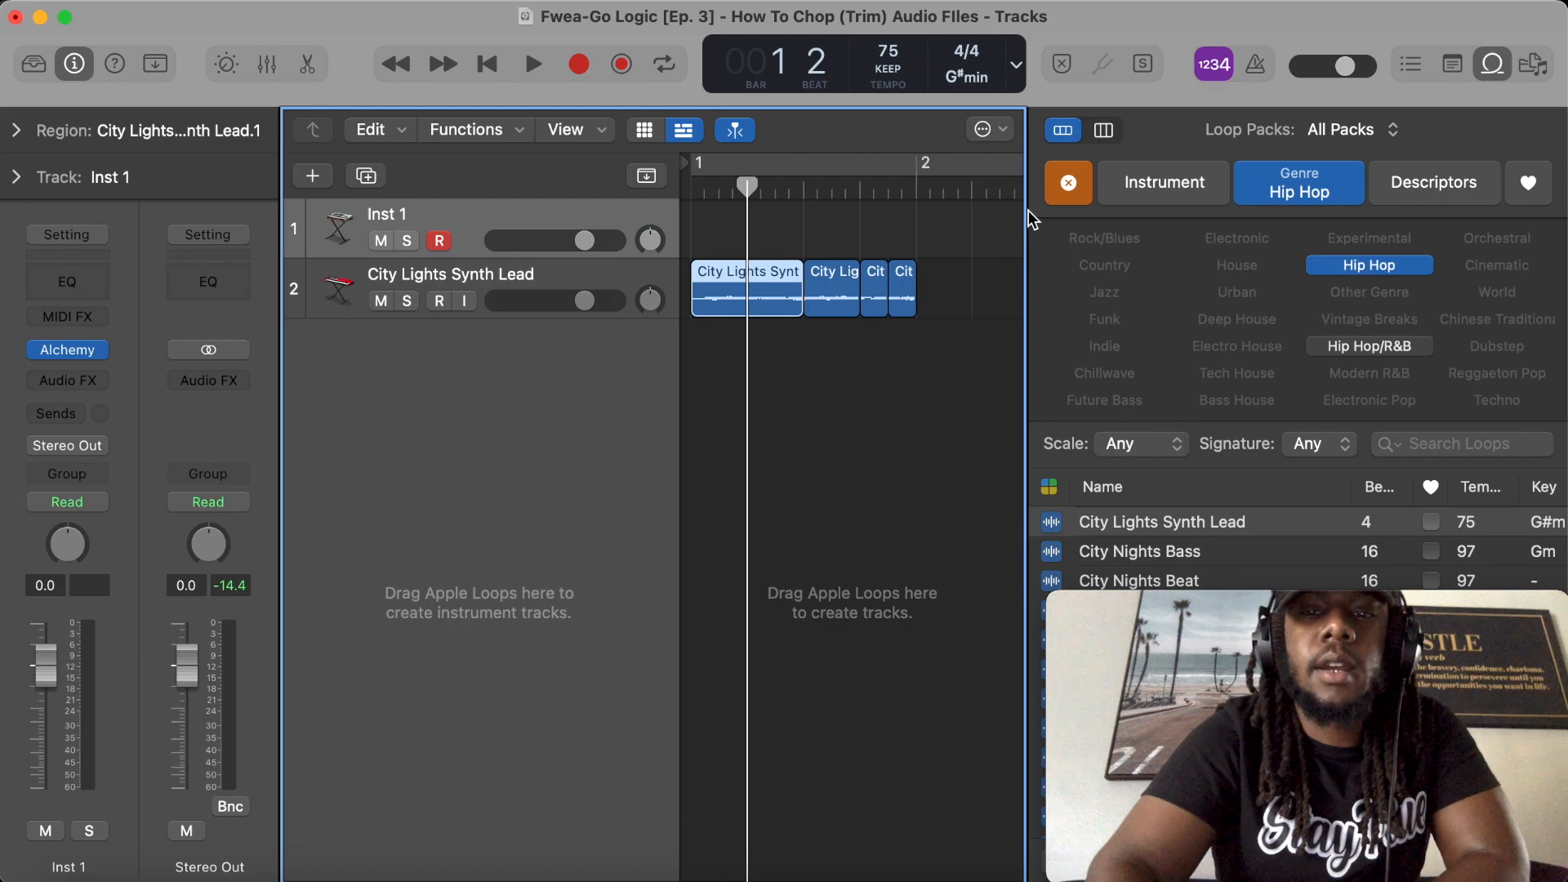
key(o)
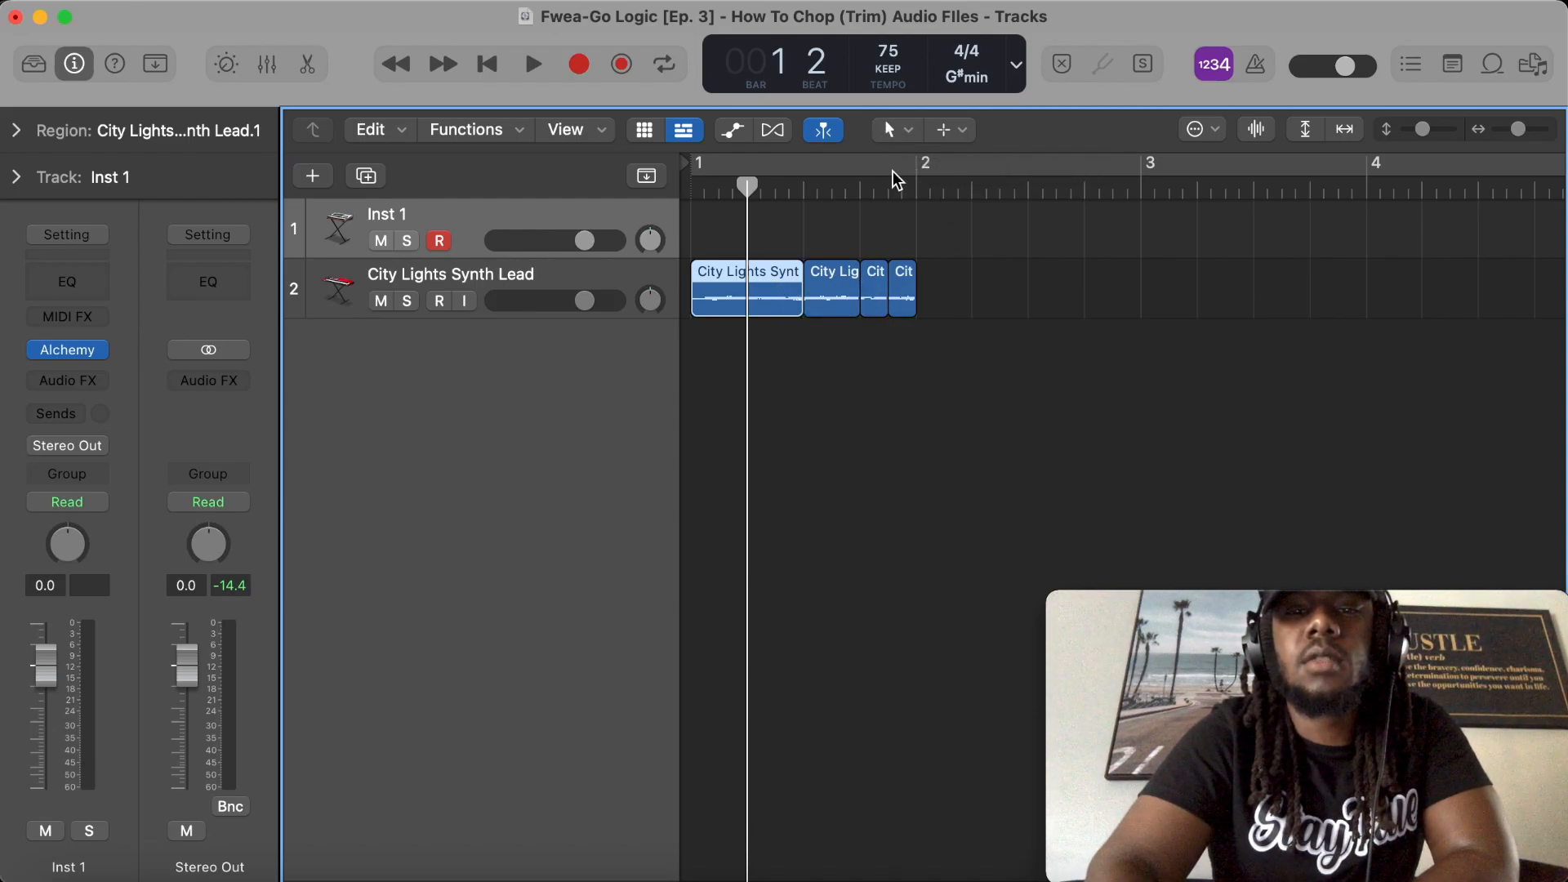
Step: Assign the Scissors Tool as the Command-click tool and cut the first piece at beat 2
click(962, 132)
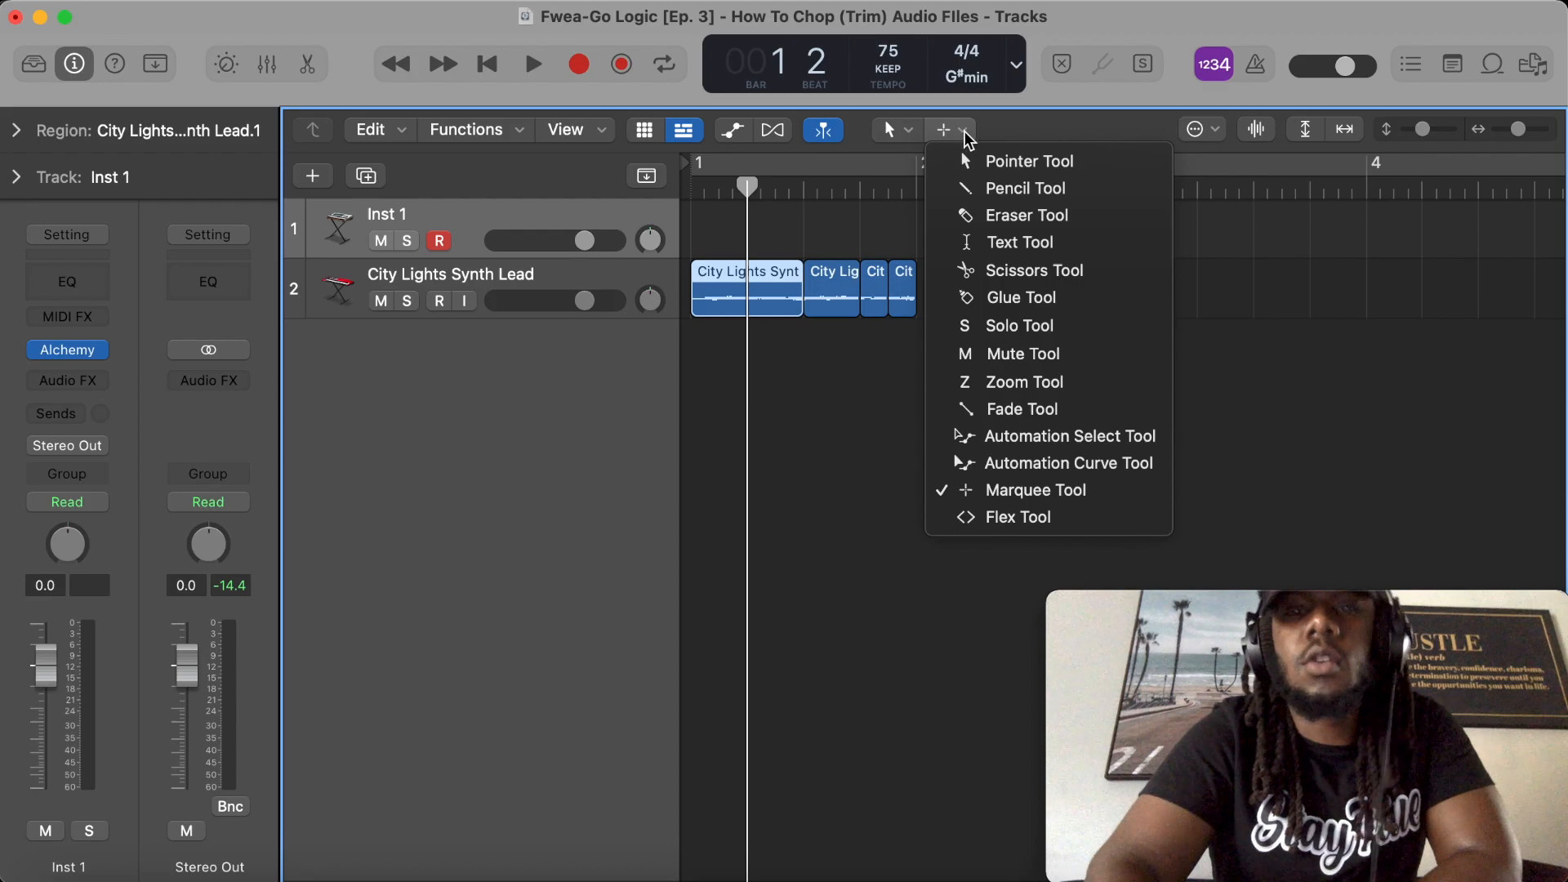
click(1121, 280)
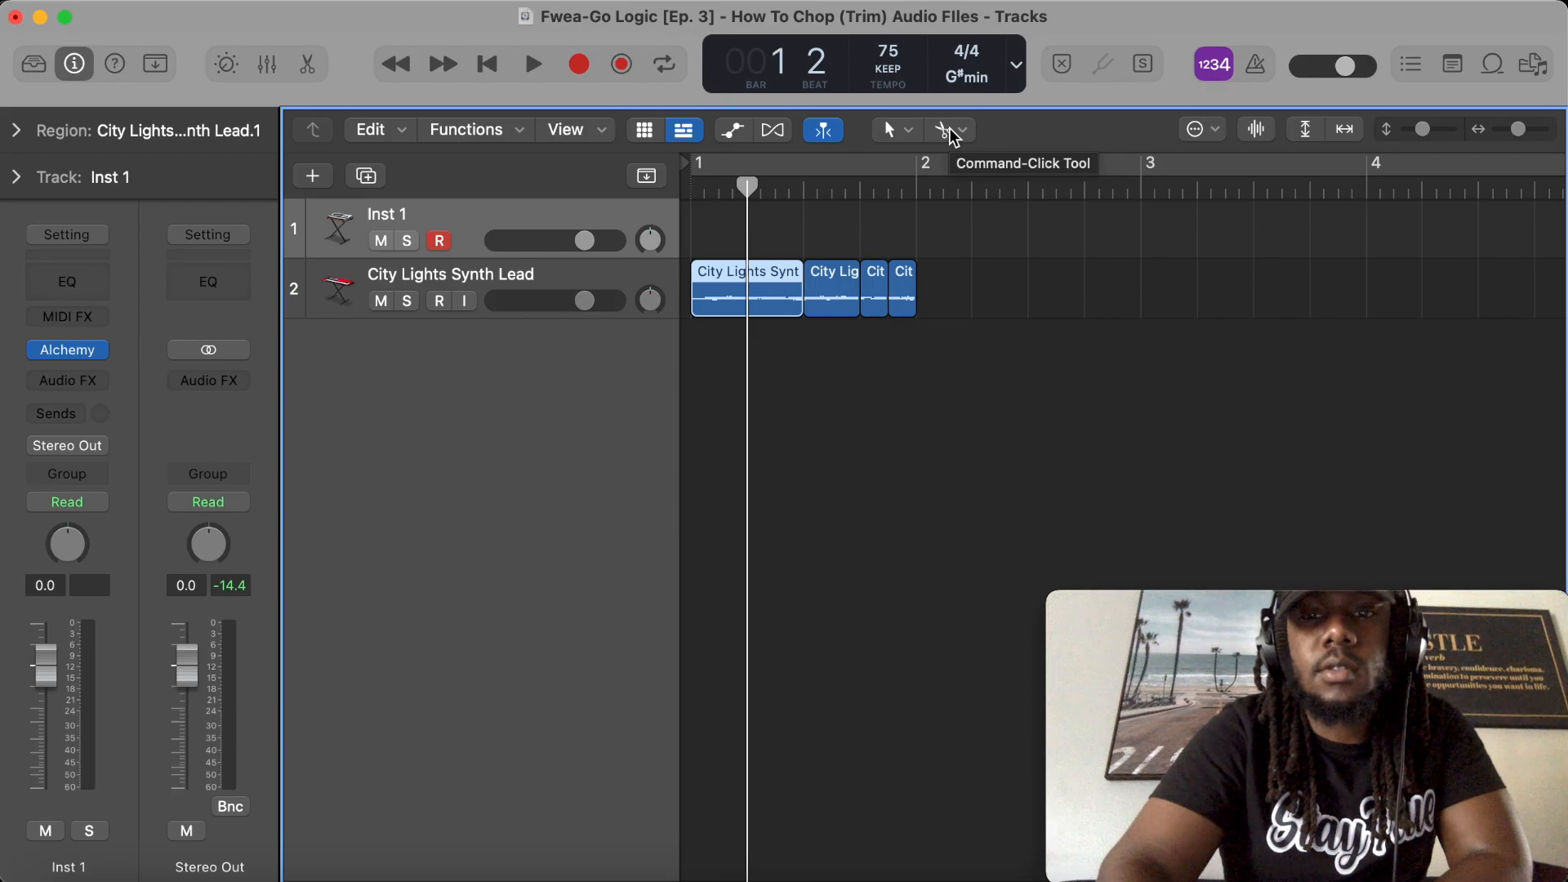
click(749, 285)
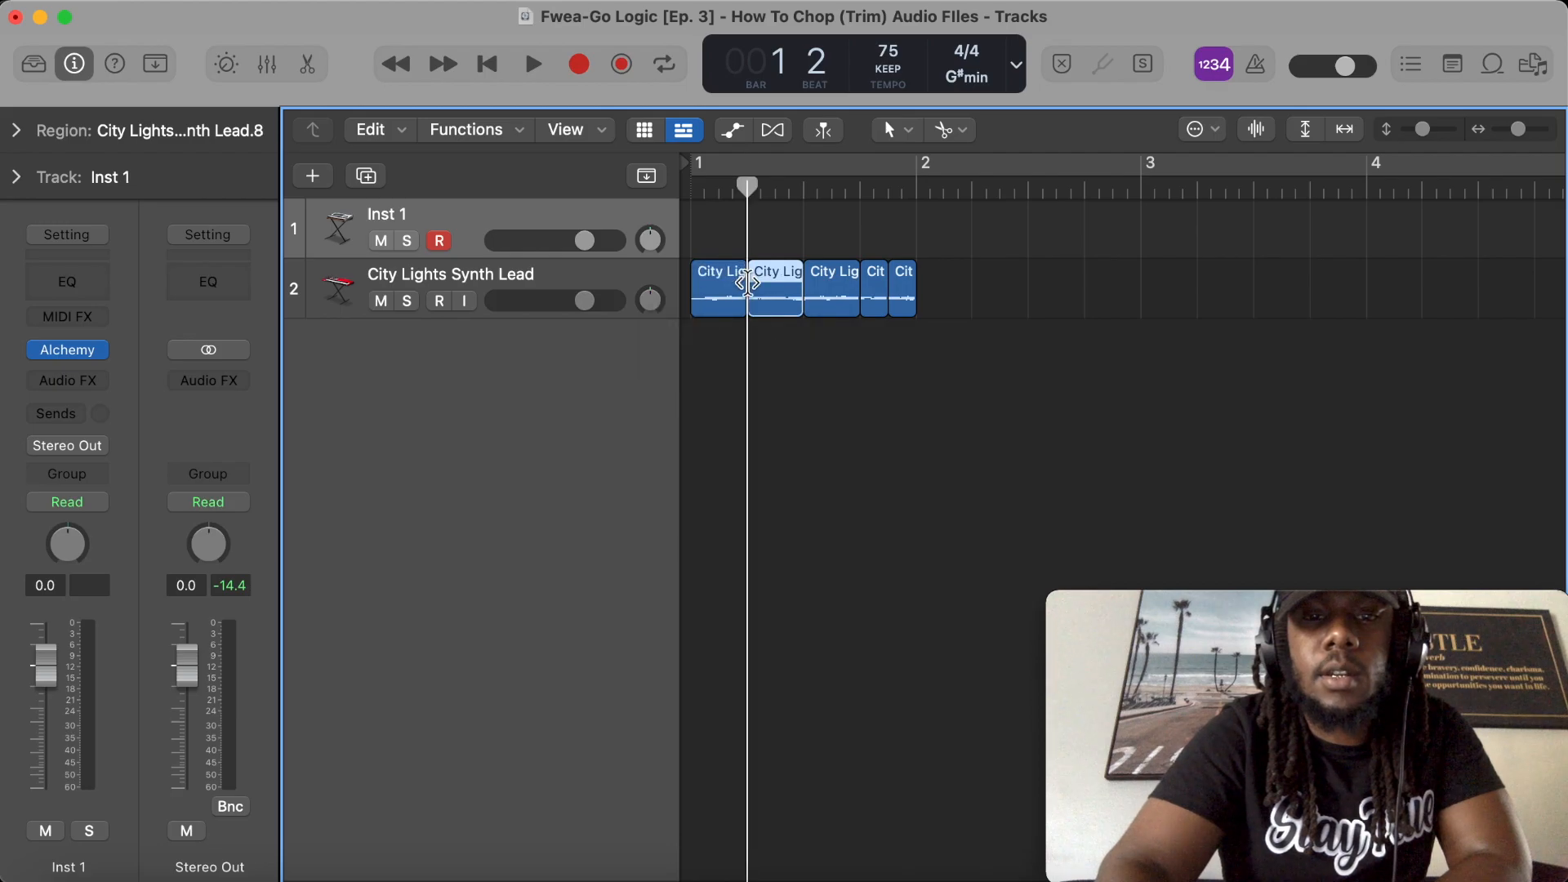
Step: Examine the cut at beat 2 up close and review all the chopped pieces across bar 1
key(super+Right)
key(super+Right)
key(super+Right)
key(super+Right)
key(super+Right)
key(super+Right)
key(super+Right)
key(super+Right)
key(super+Right)
key(super+Right)
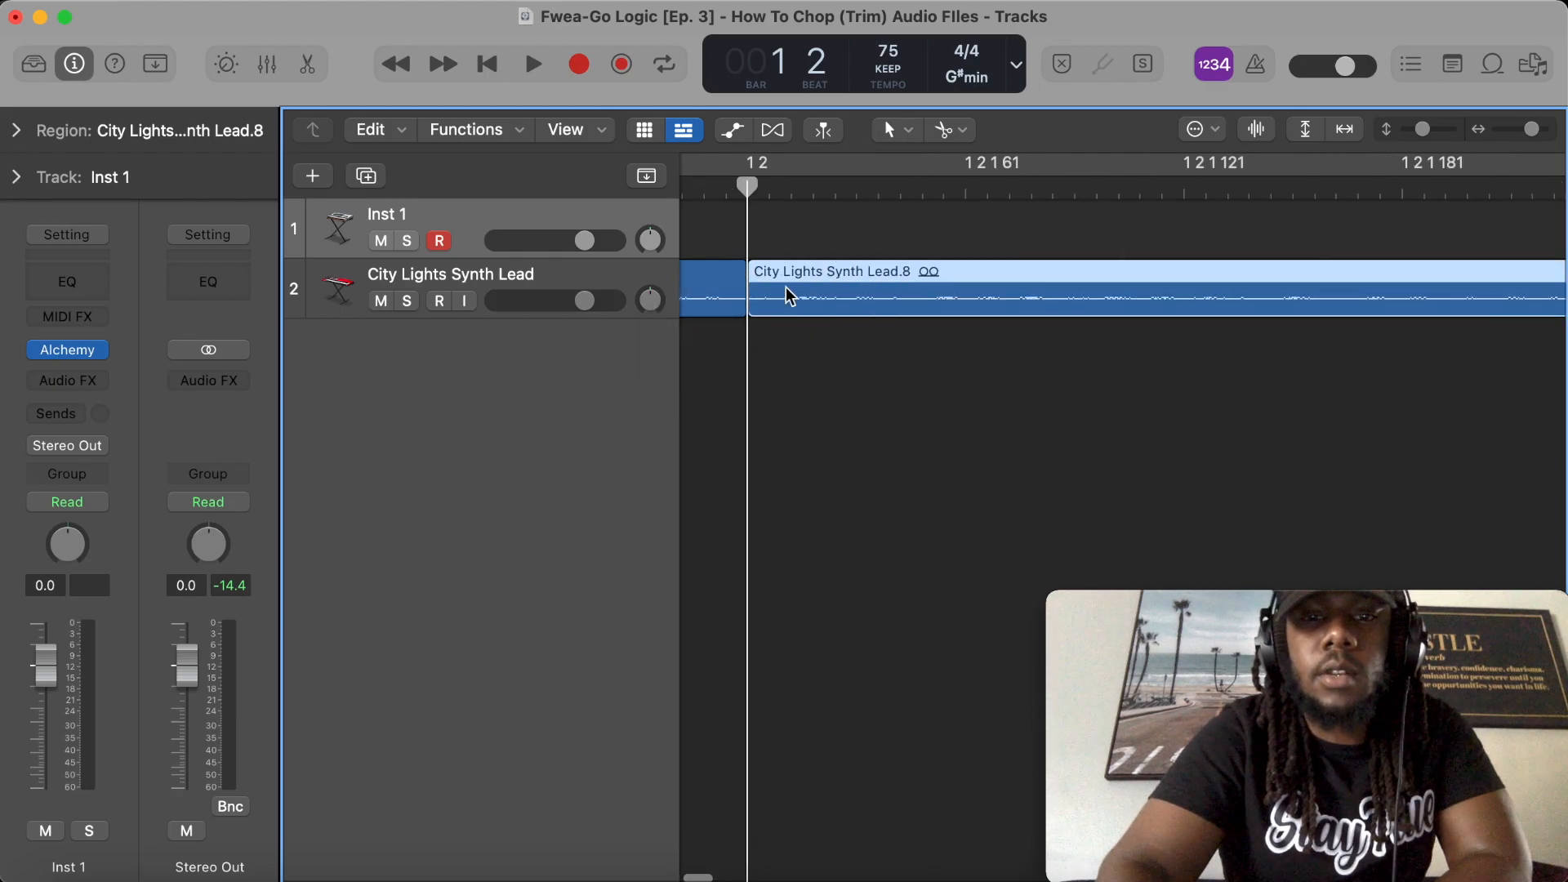
scroll(998, 289, left, 5)
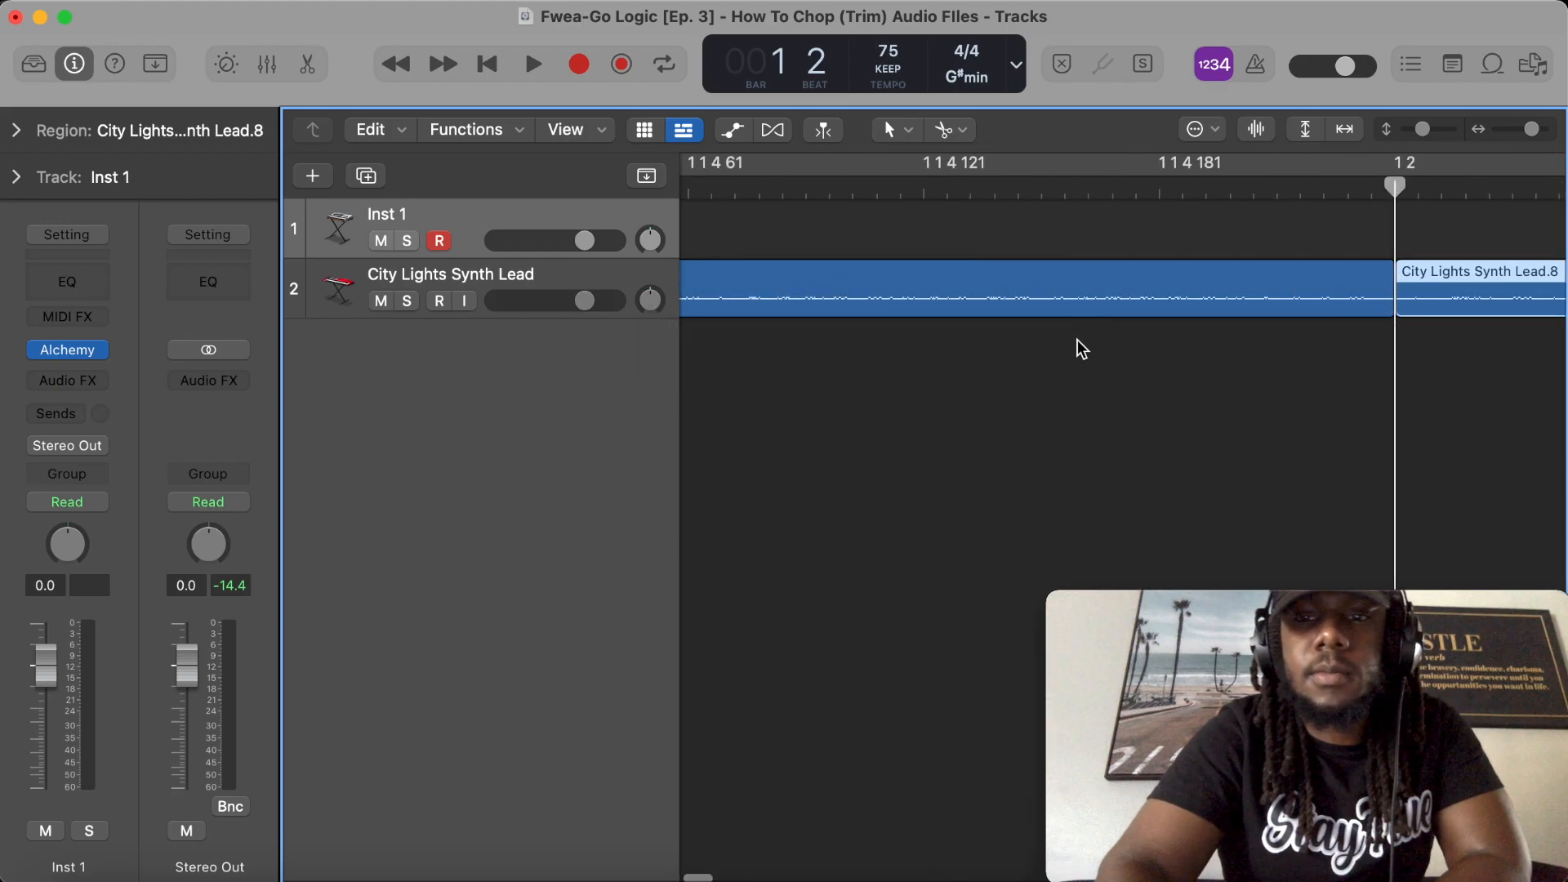
key(super+Left)
key(super+Left)
key(super+Left)
key(super+Left)
key(super+Left)
key(super+Left)
key(super+Left)
key(super+Left)
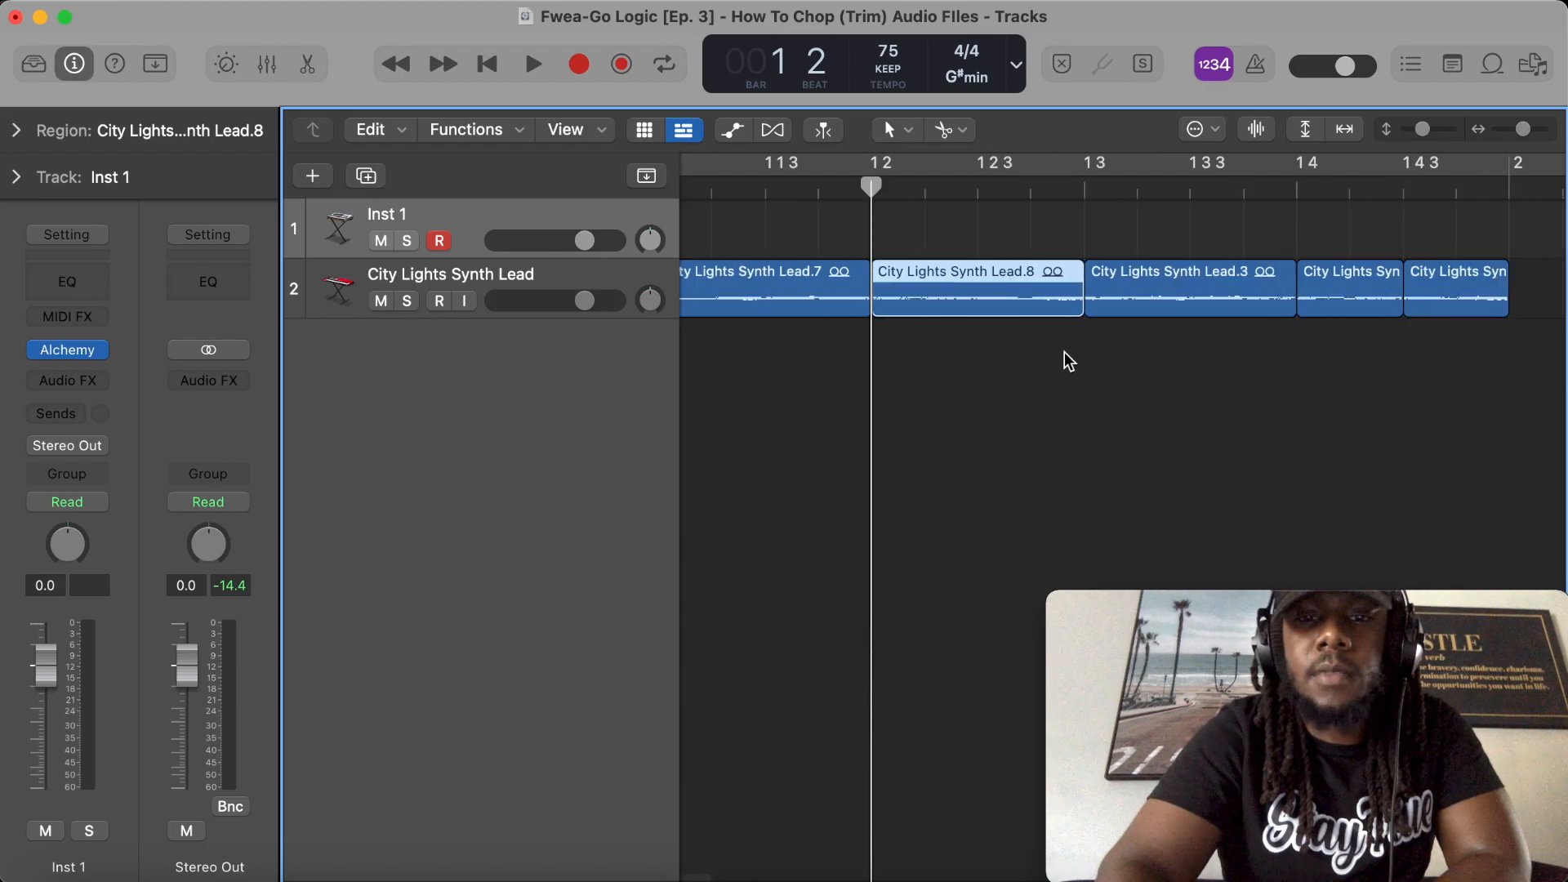
scroll(1065, 351, up, 4)
scroll(1065, 351, down, 4)
scroll(1065, 351, up, 1)
scroll(1065, 351, left, 1)
scroll(1149, 369, right, 1)
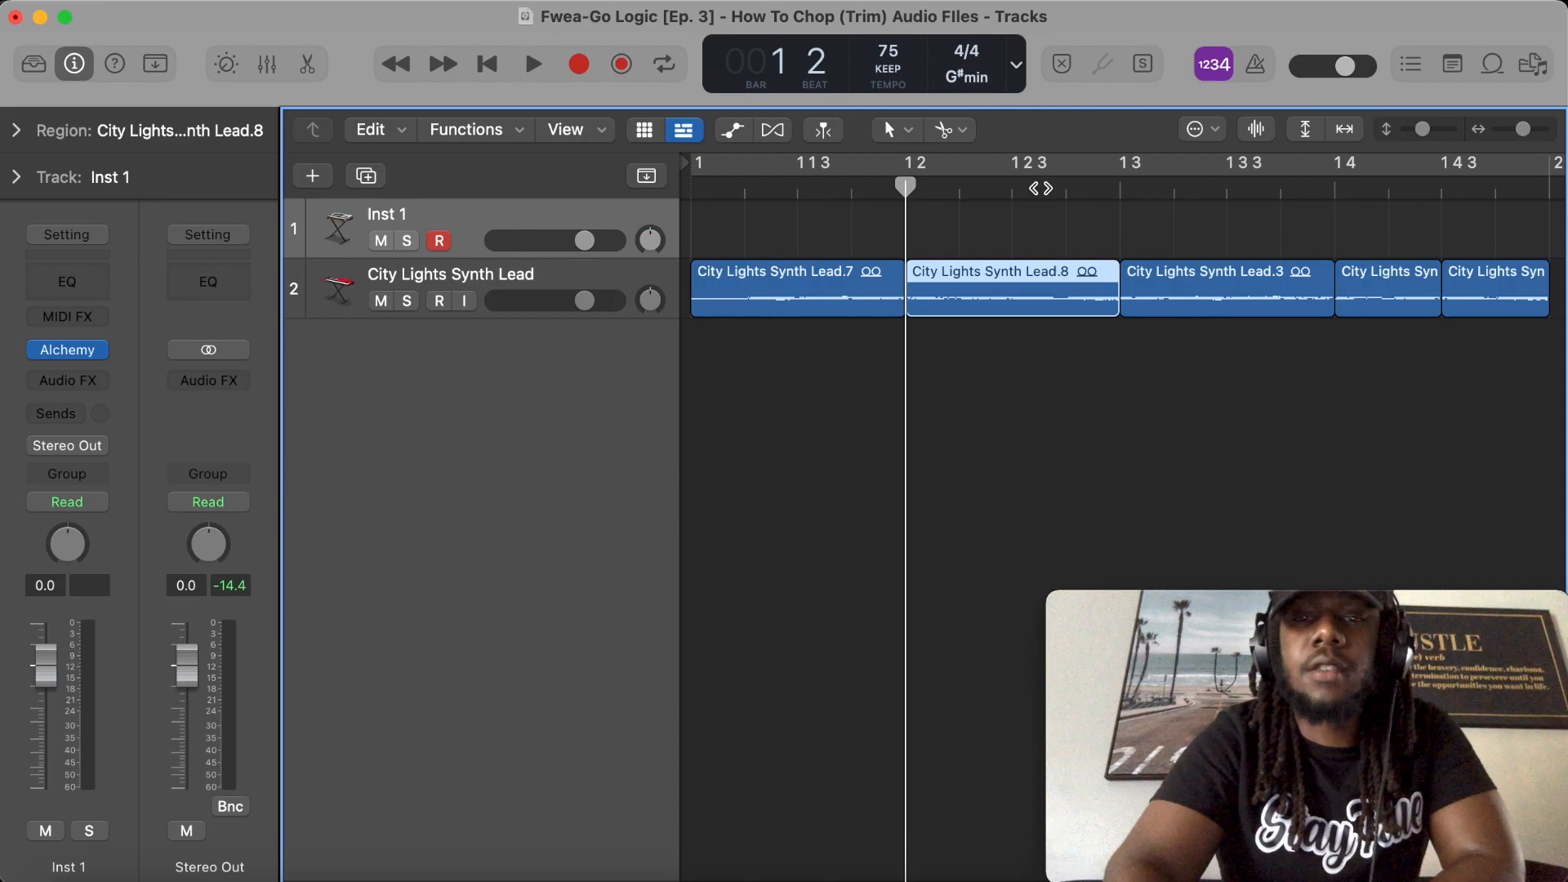
Step: Split the selected beat 2 piece at the playhead, a quarter of the way through the beat
click(1013, 189)
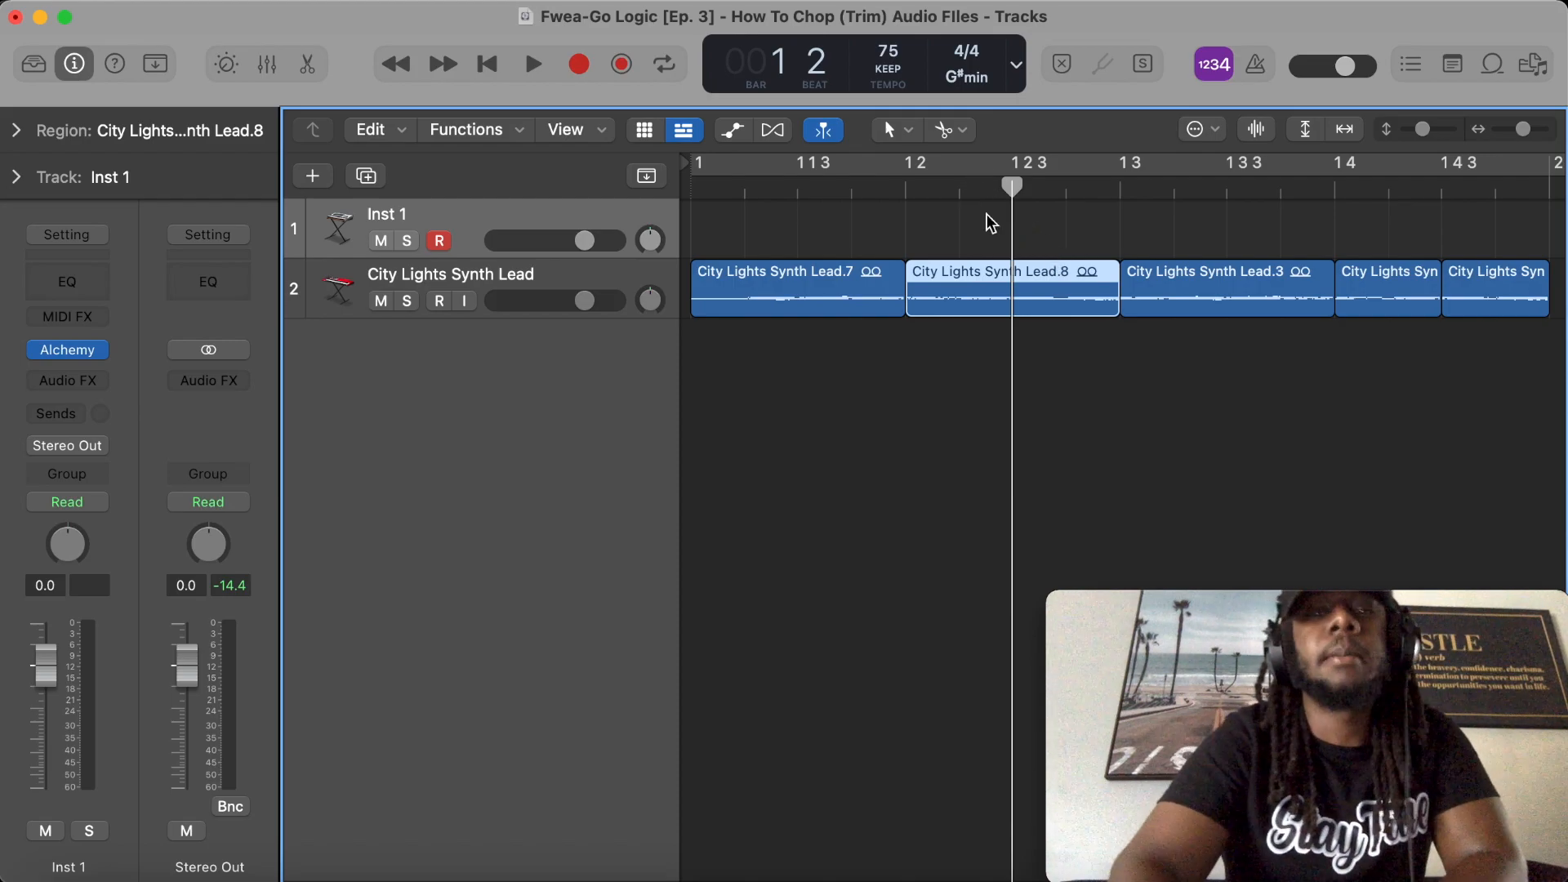
click(961, 183)
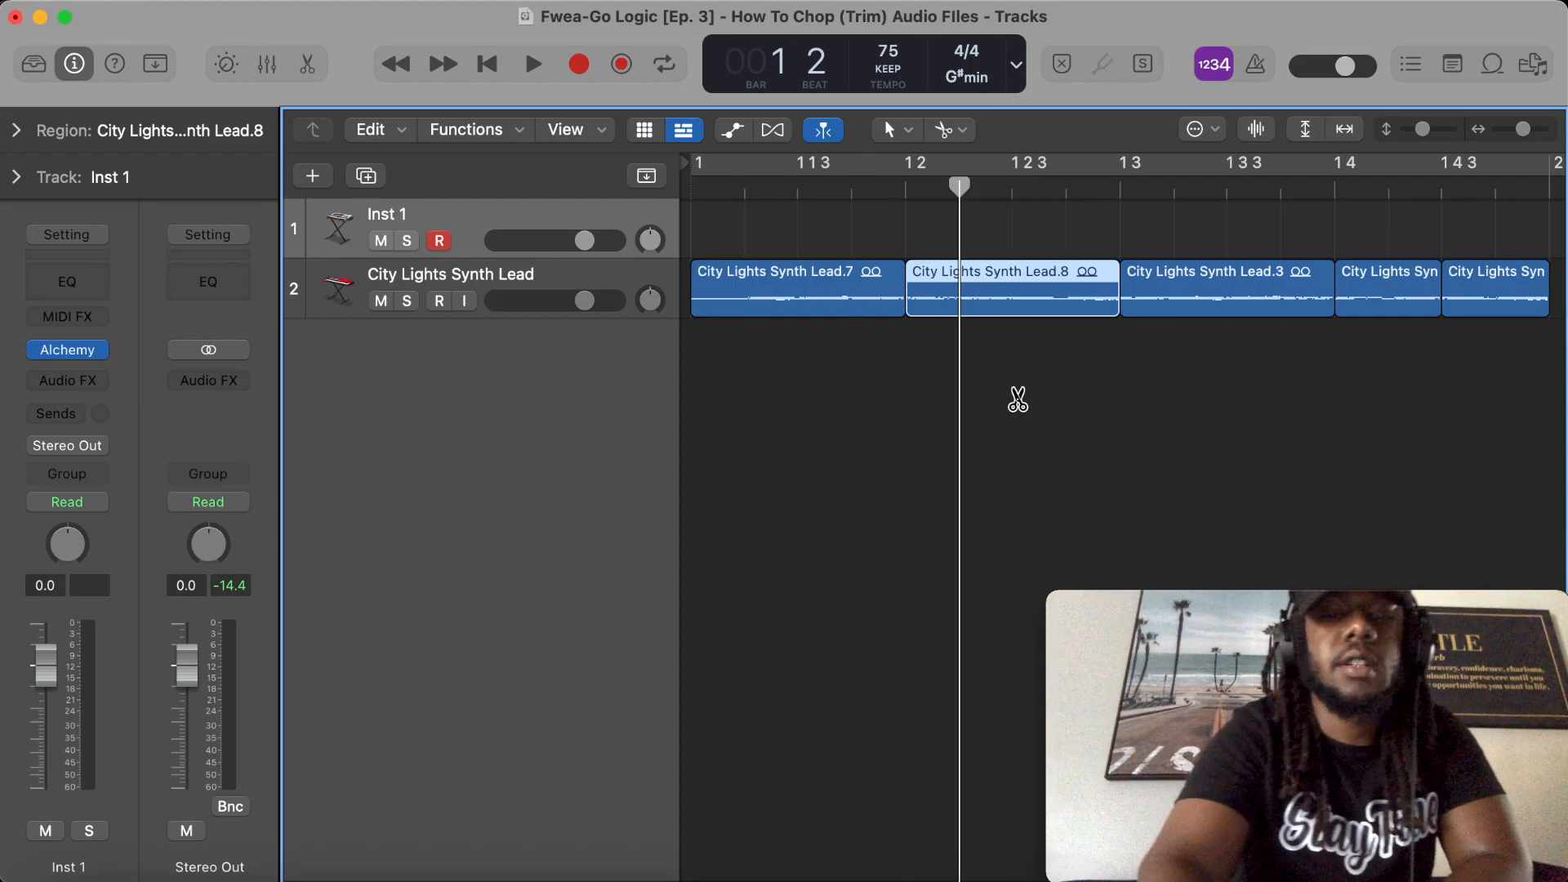
key(super+t)
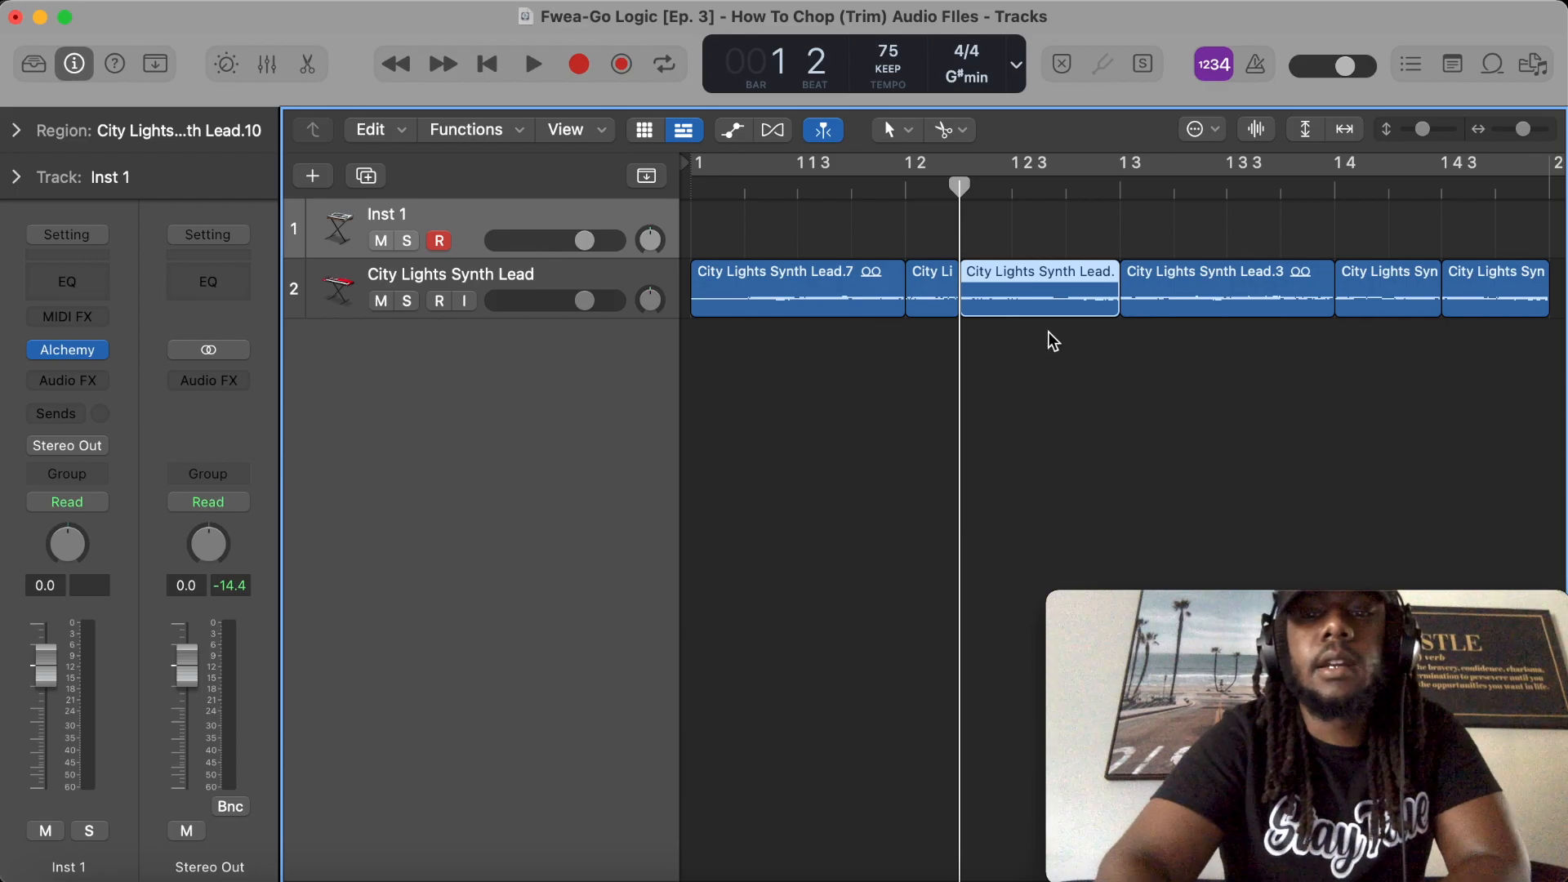
Step: Move the selected piece to bar 2, the first beat 4 piece into its place, and the beat 3 piece directly behind it
key(super+Left)
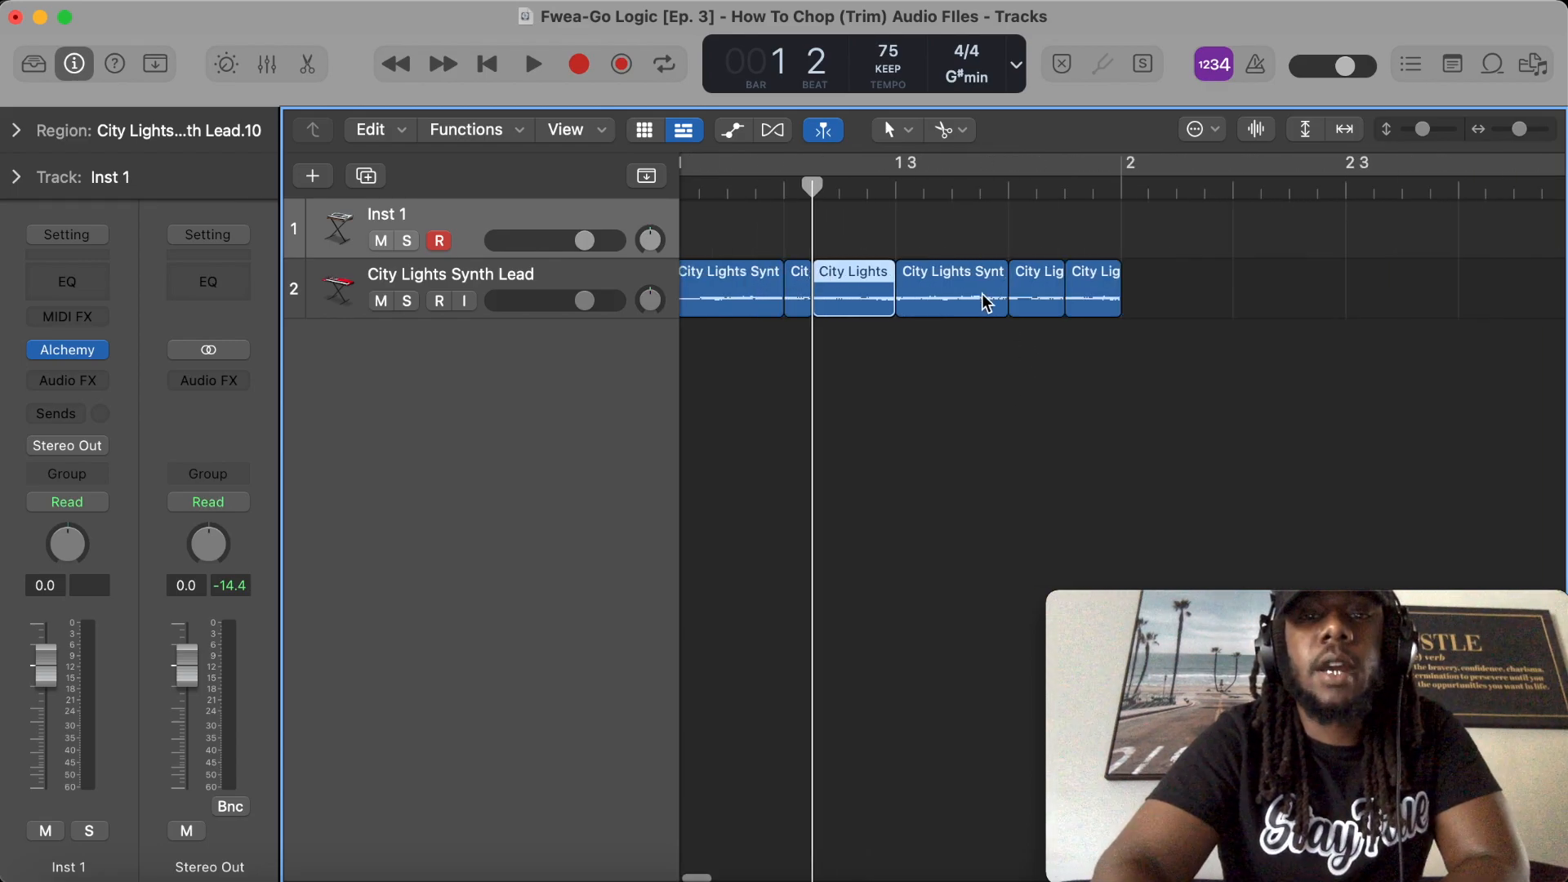
drag(886, 288, 1150, 309)
drag(1035, 301, 838, 286)
drag(955, 304, 931, 310)
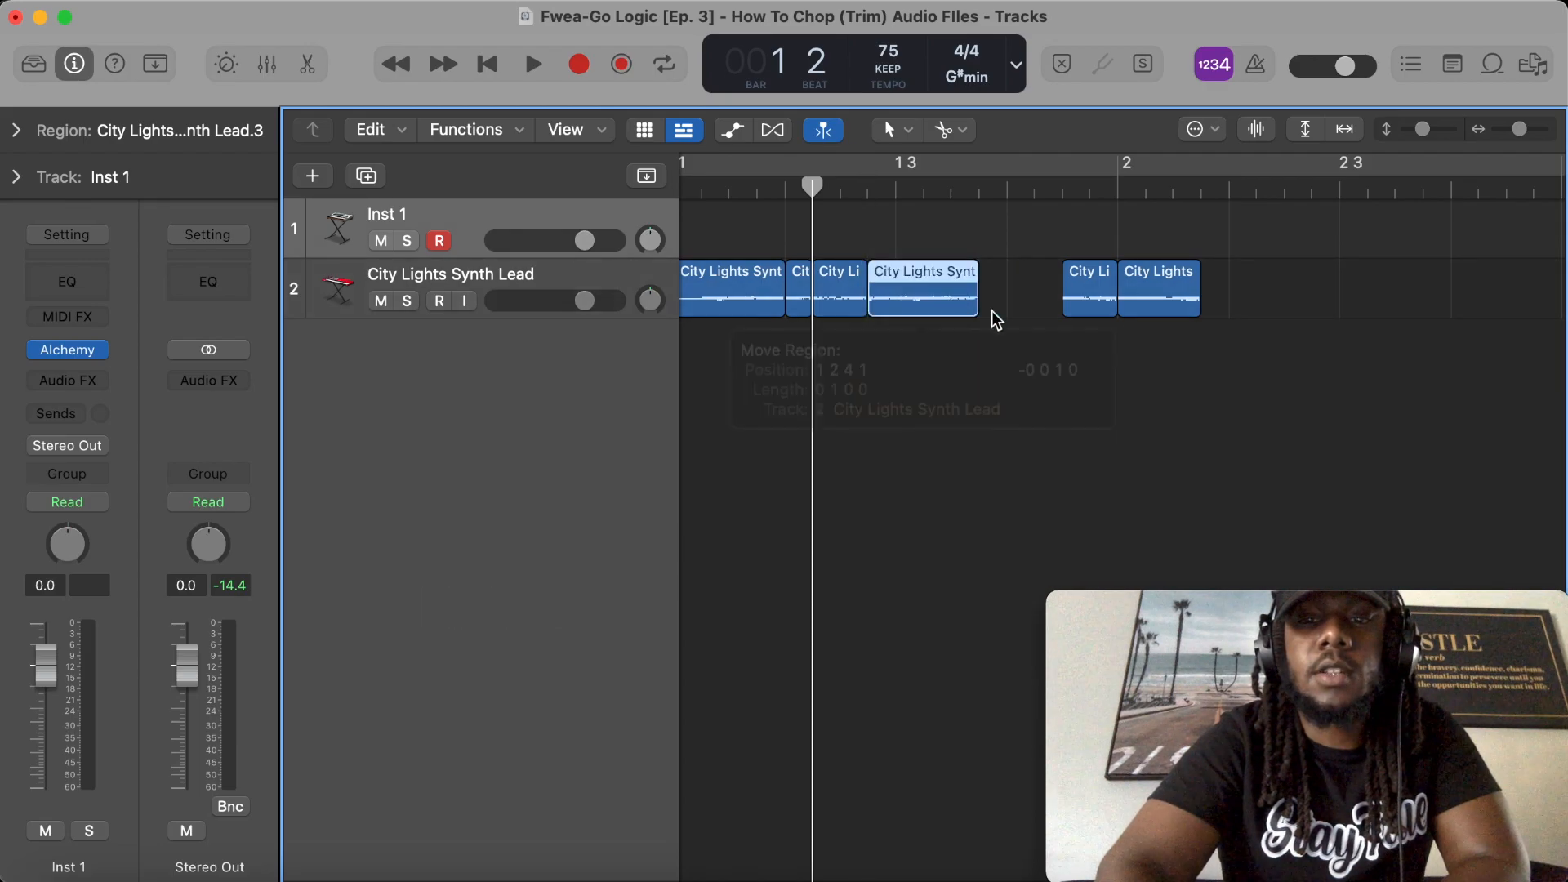
Step: Move the short piece just before bar 2 a quarter beat earlier
click(1089, 294)
drag(1092, 300, 1058, 297)
scroll(1029, 312, left, 1)
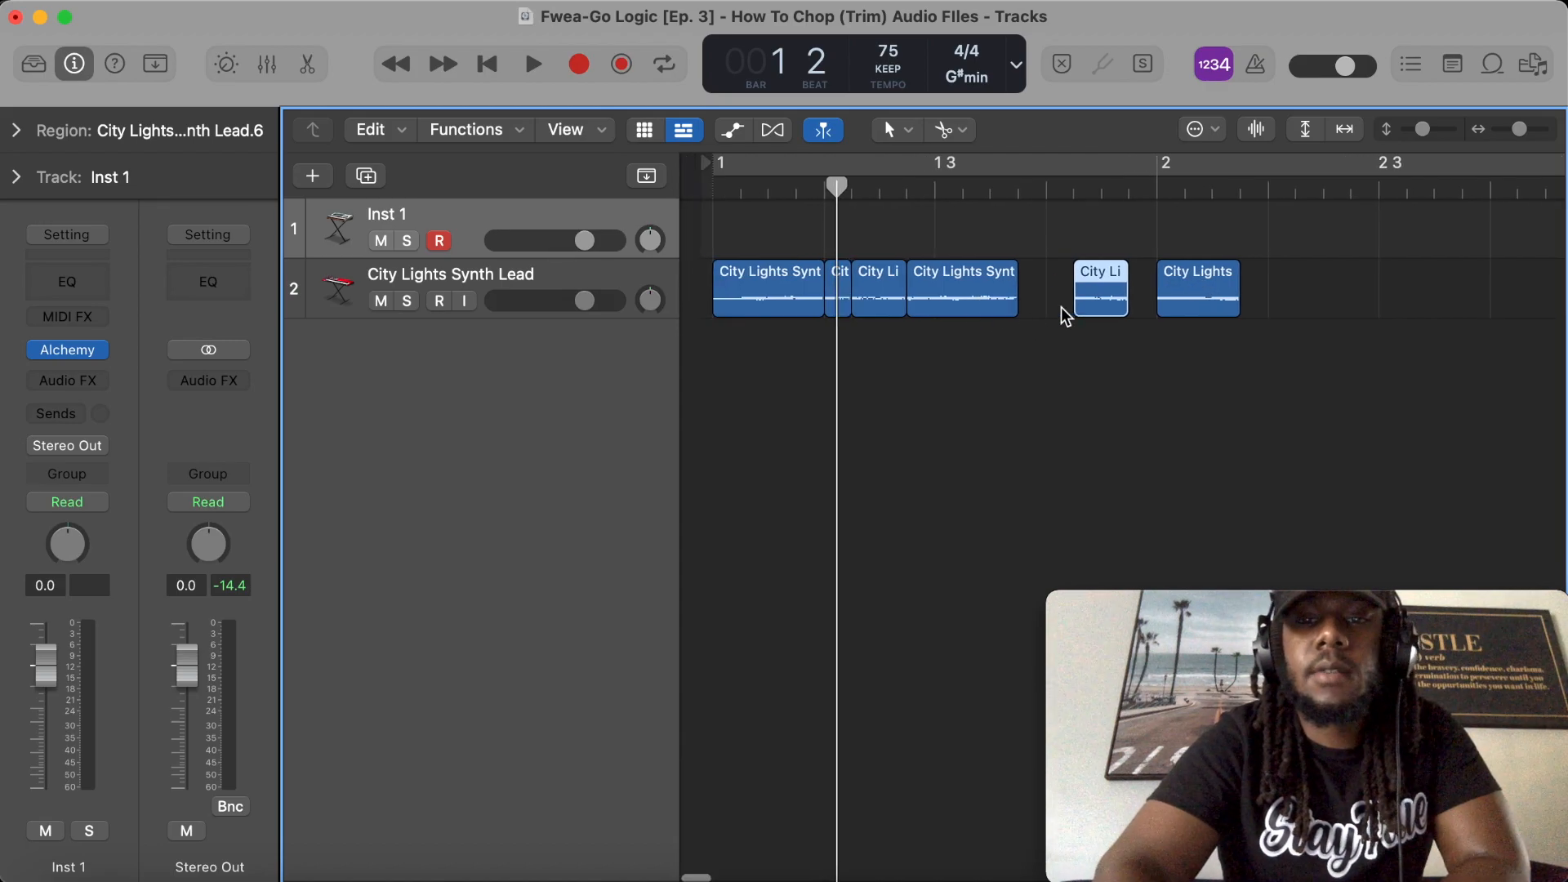
Step: Play back the rearranged pieces from bar 1 and stop after the last one
key(Return)
key(space)
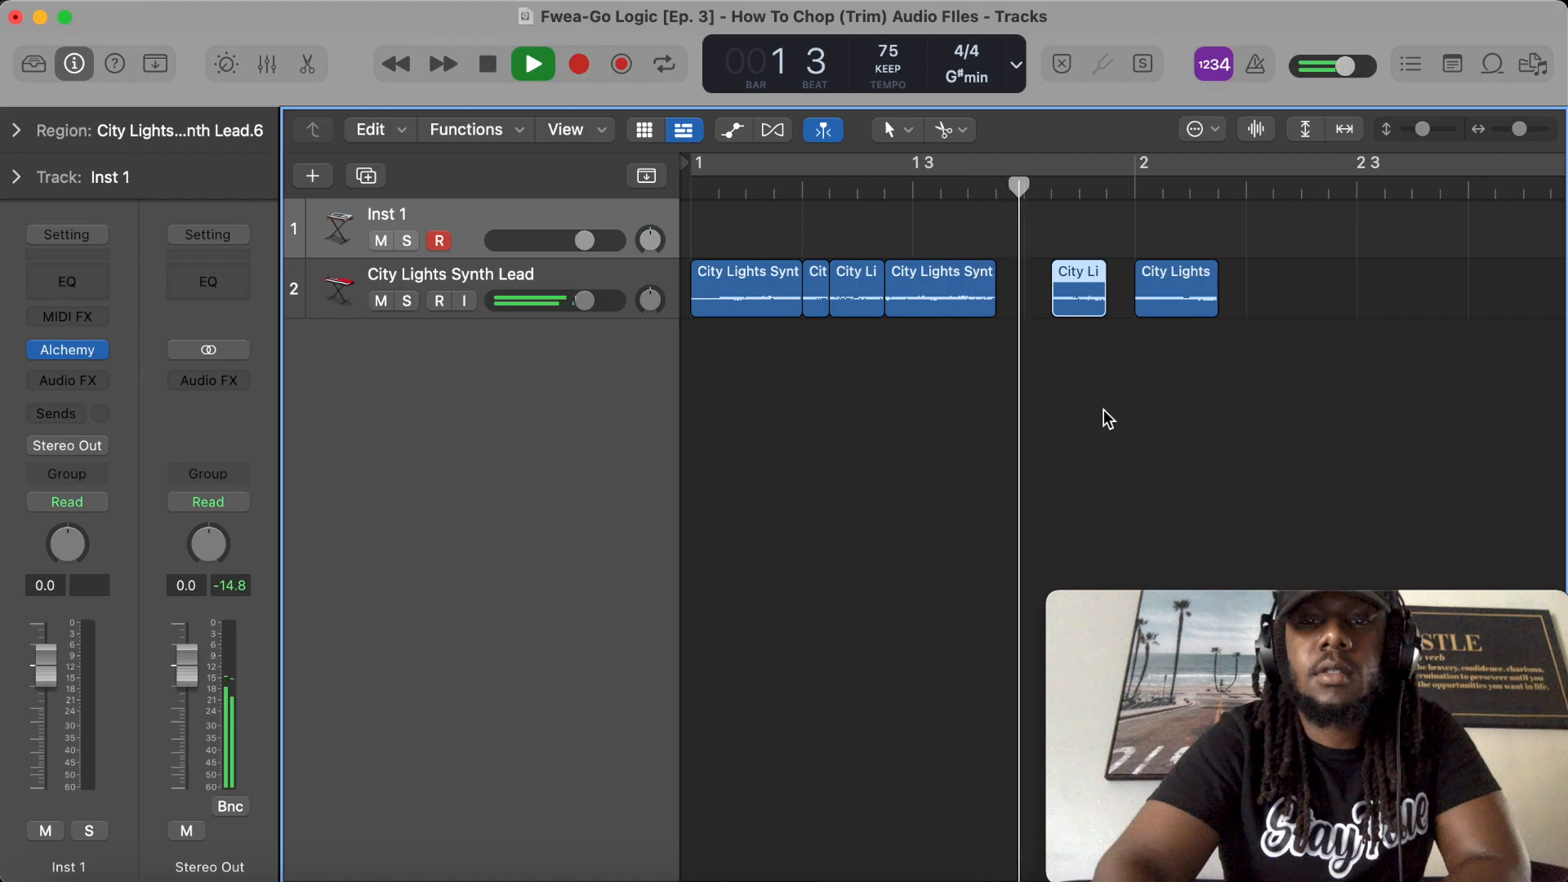
key(space)
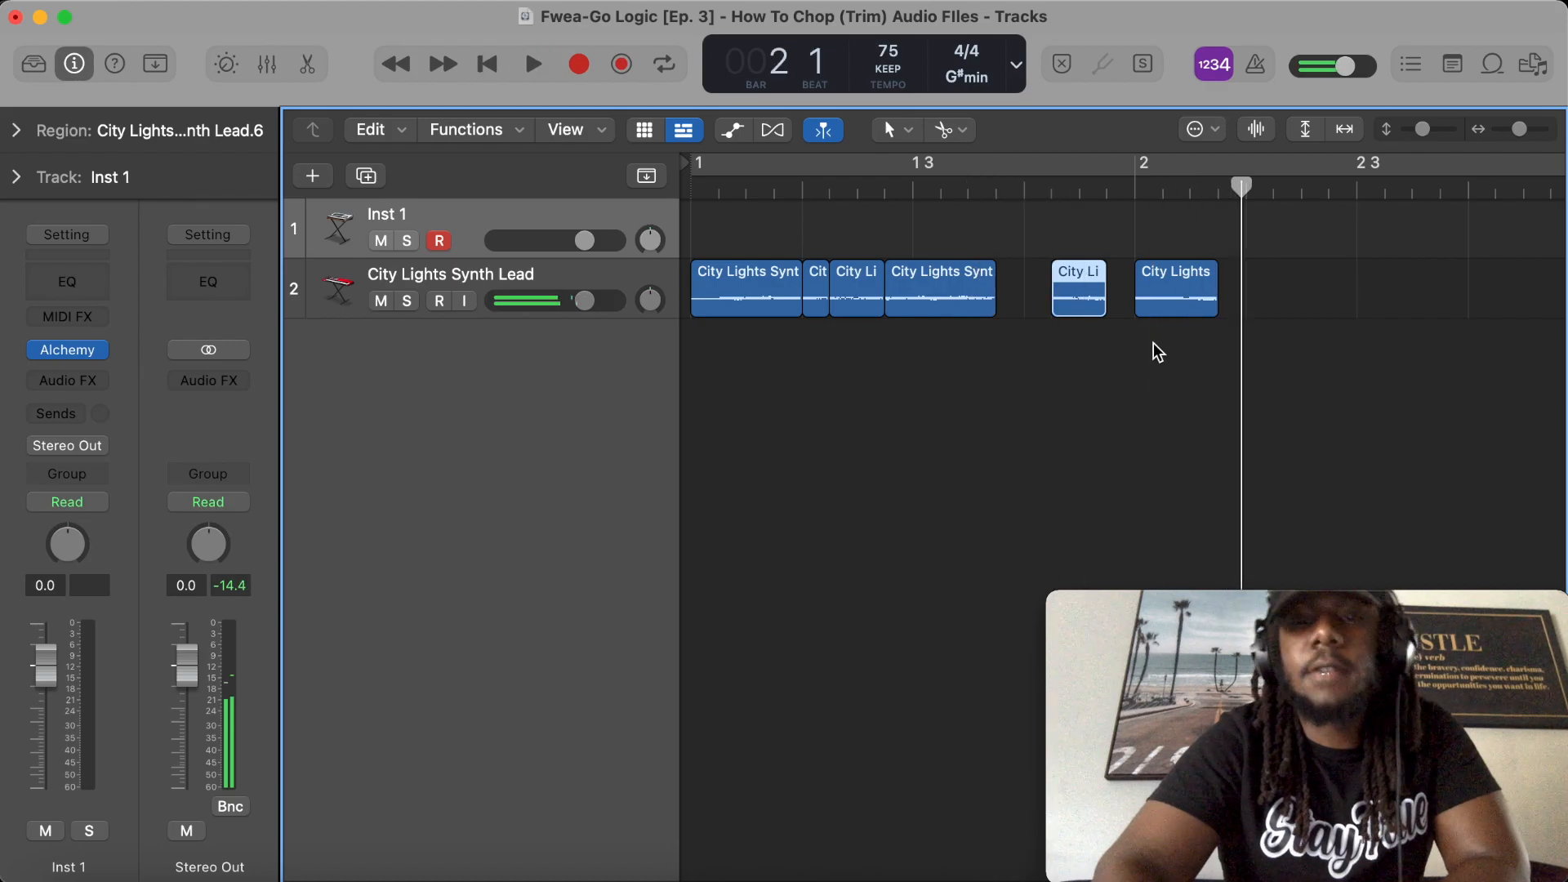
Step: Copy the first piece to a new audio track at bar 1 and extend the copy to one full bar
scroll(1176, 352, right, 3)
scroll(1203, 351, down, 5)
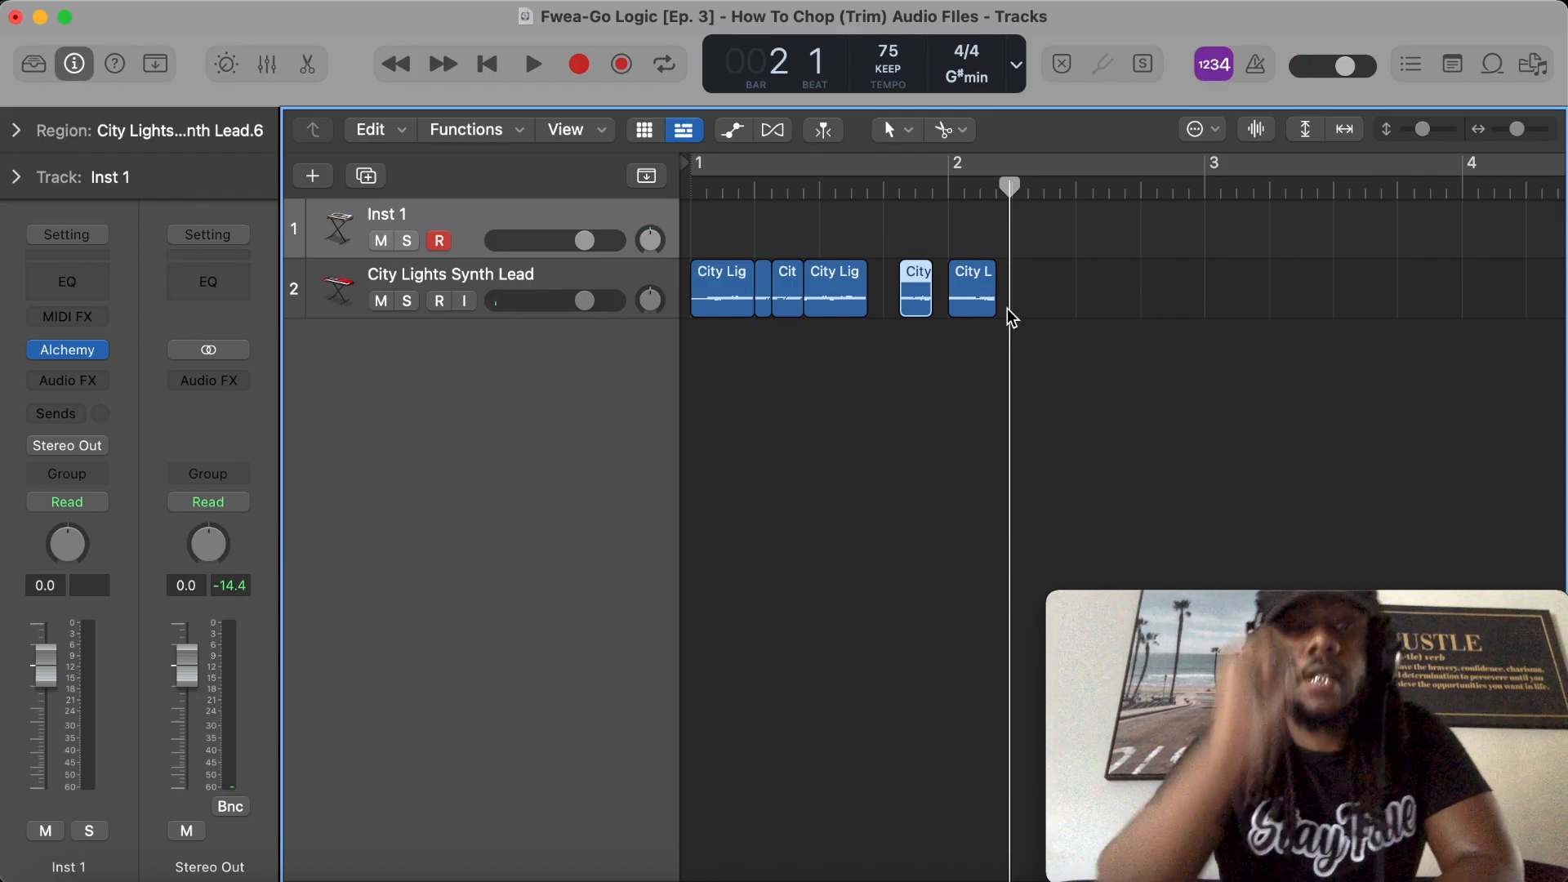
drag(726, 302, 954, 376)
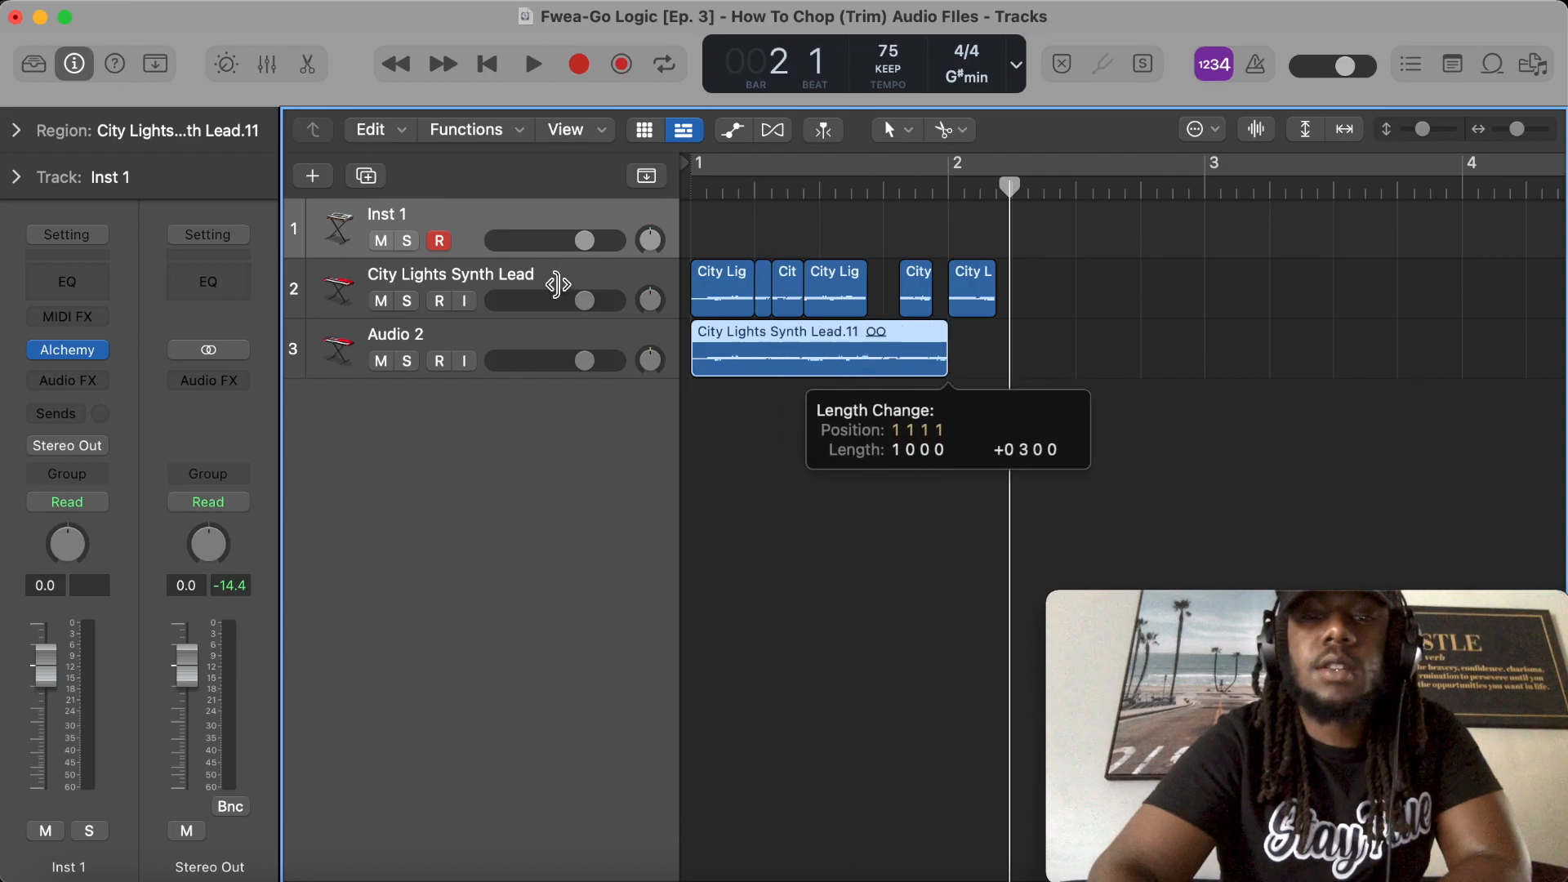
Step: Solo the Audio 2 track and play back its full-length region from bar 1
click(407, 361)
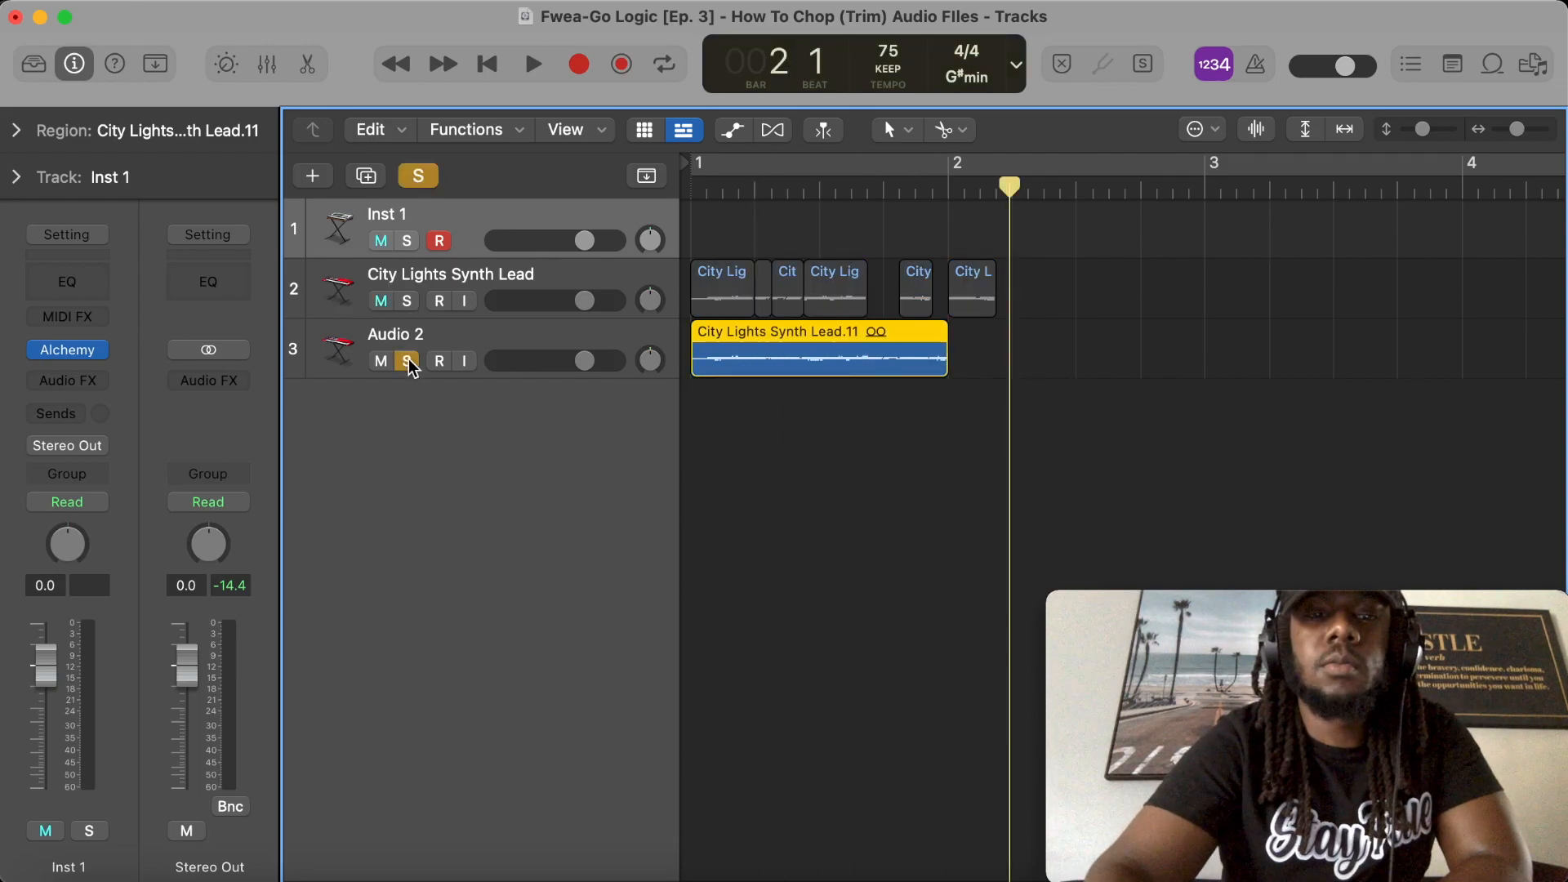
key(Return)
key(space)
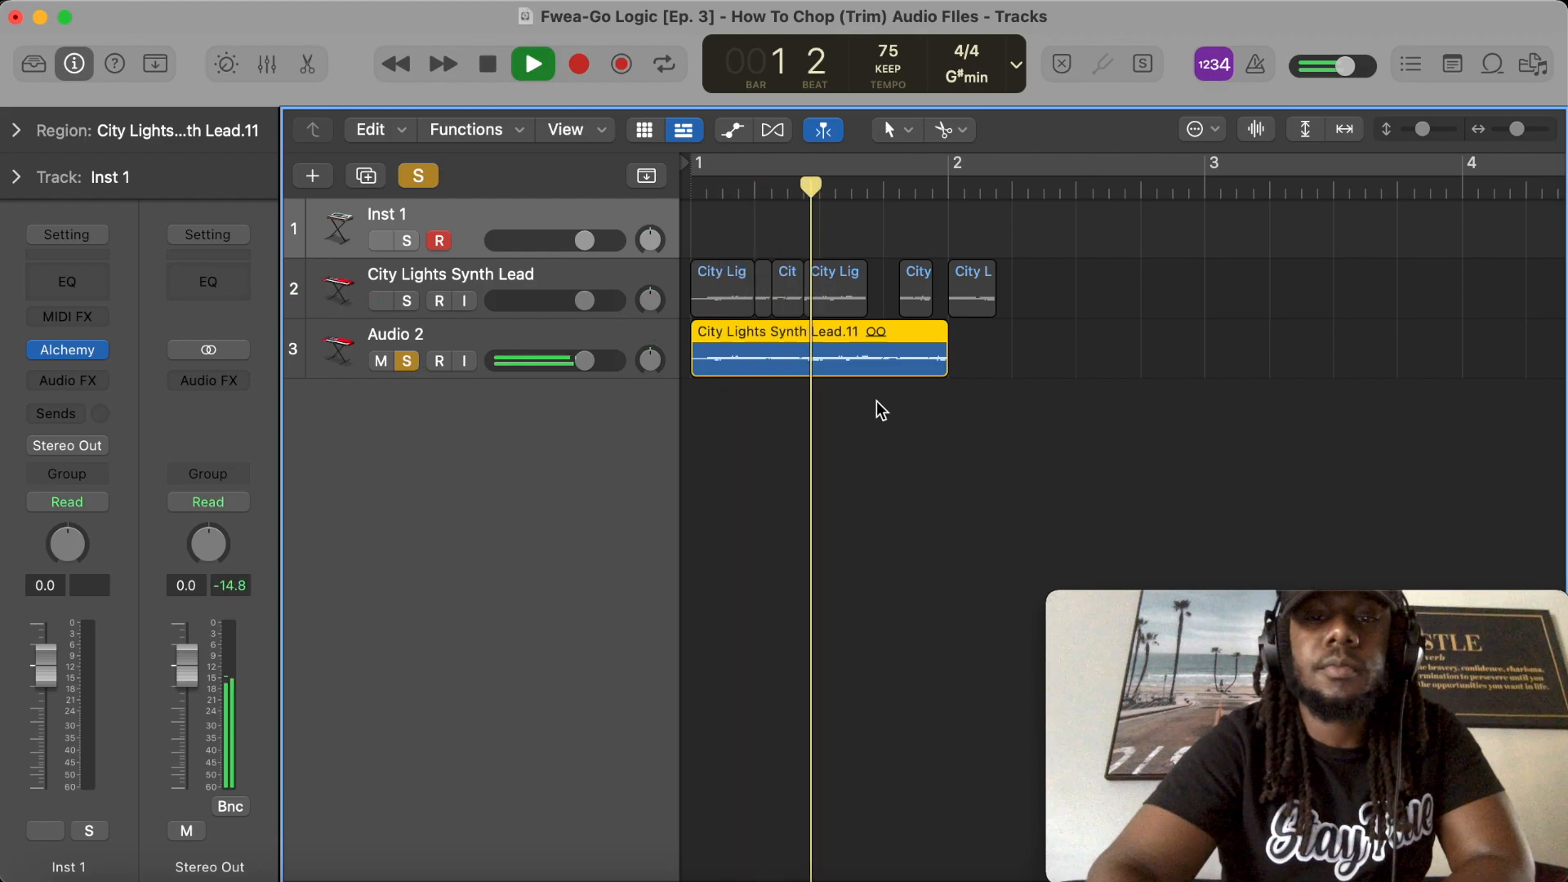
key(space)
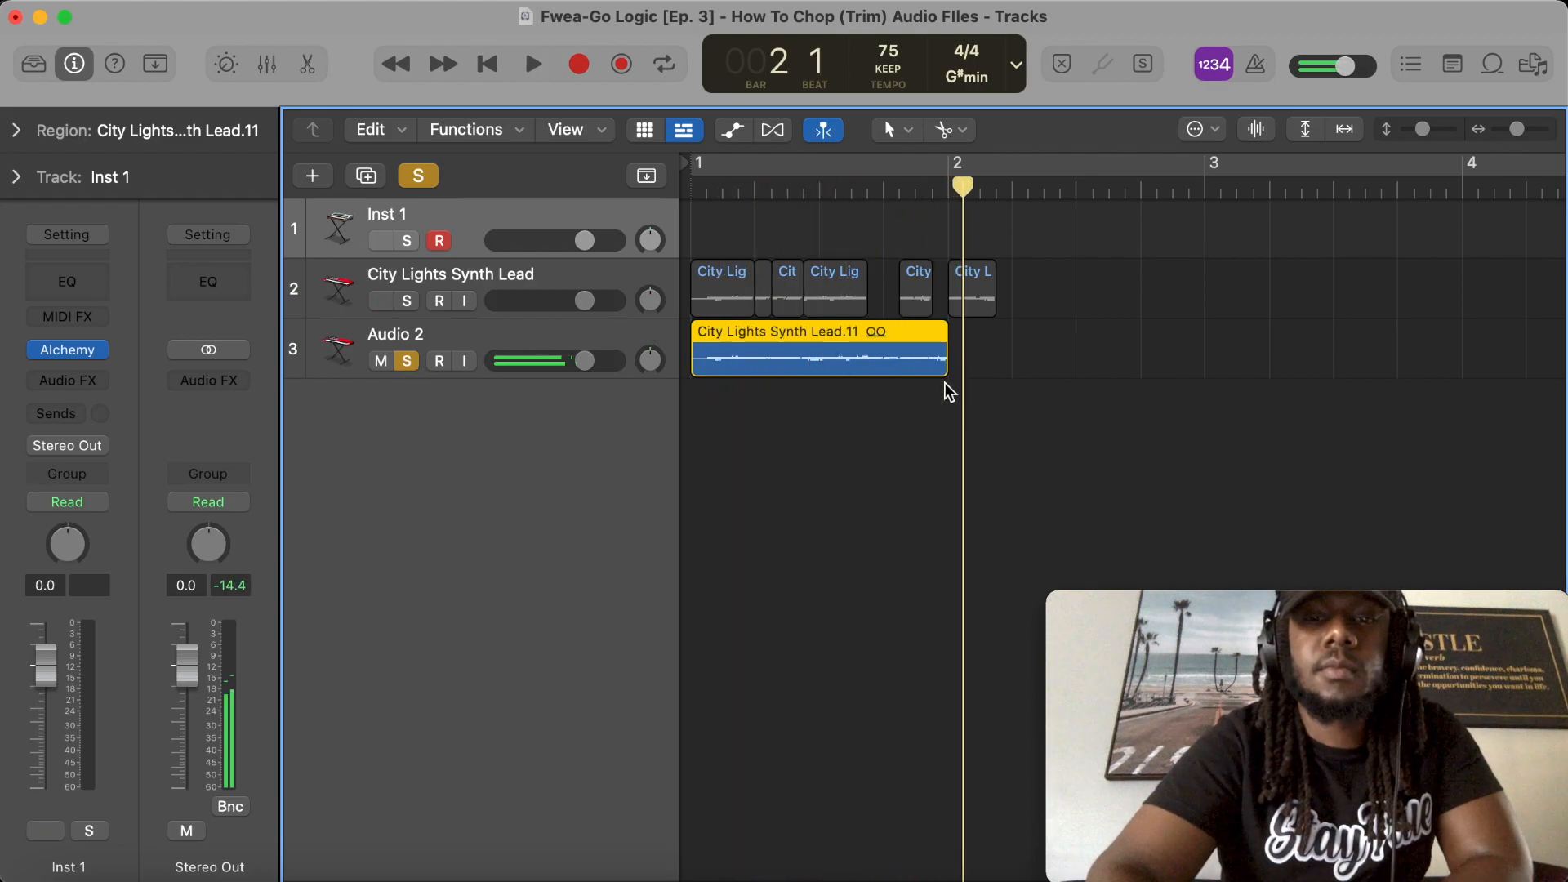
Step: Select the first piece on the City Lights Synth Lead track and place the playhead midway through beat 1
scroll(800, 257, up, 5)
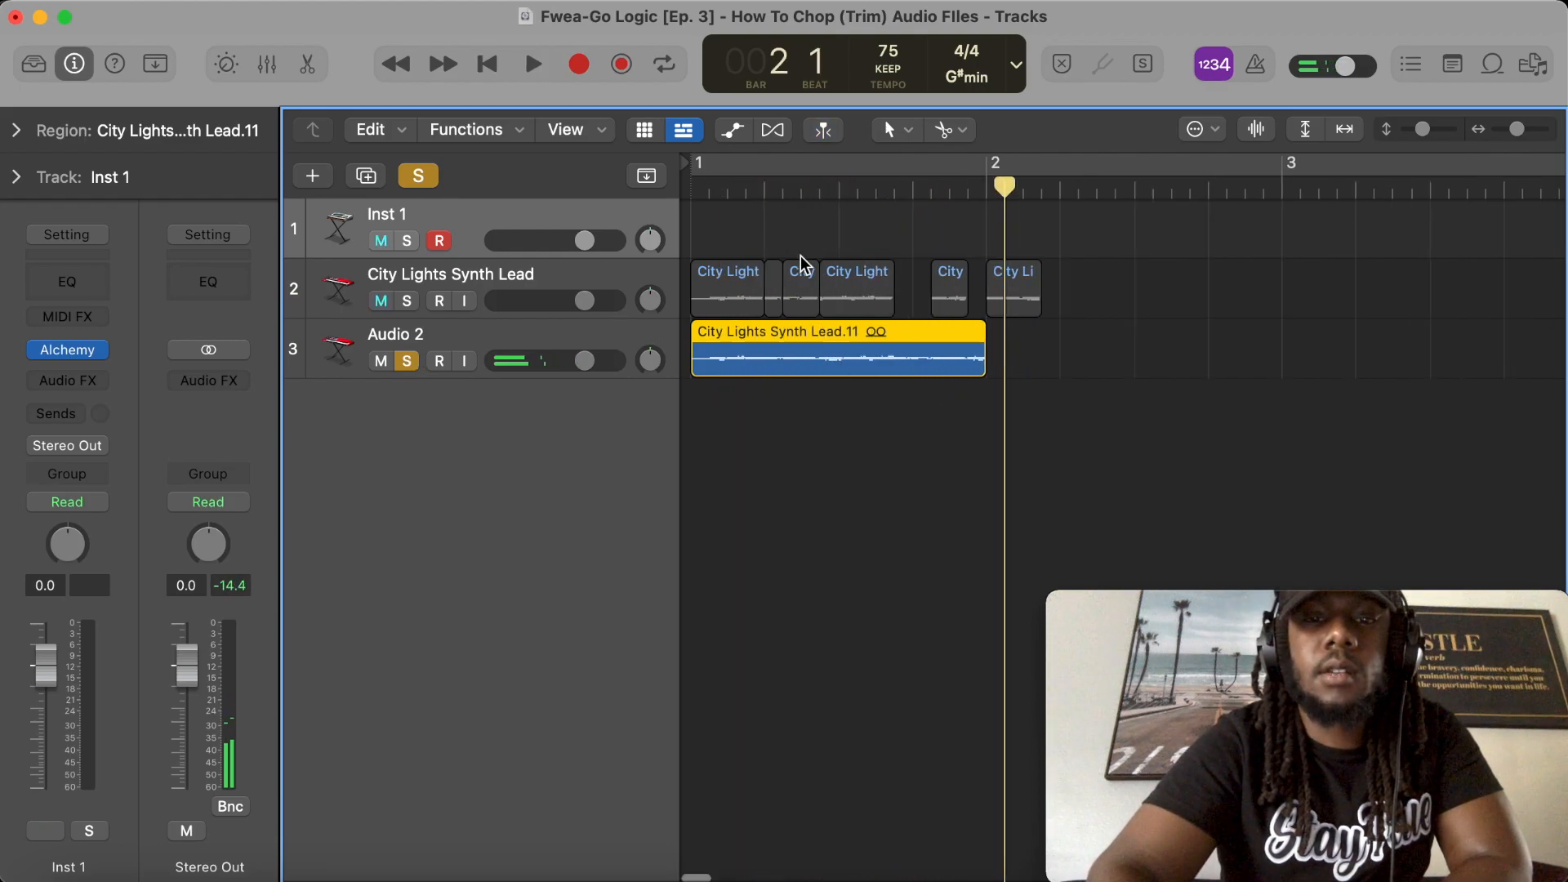
click(789, 284)
click(755, 189)
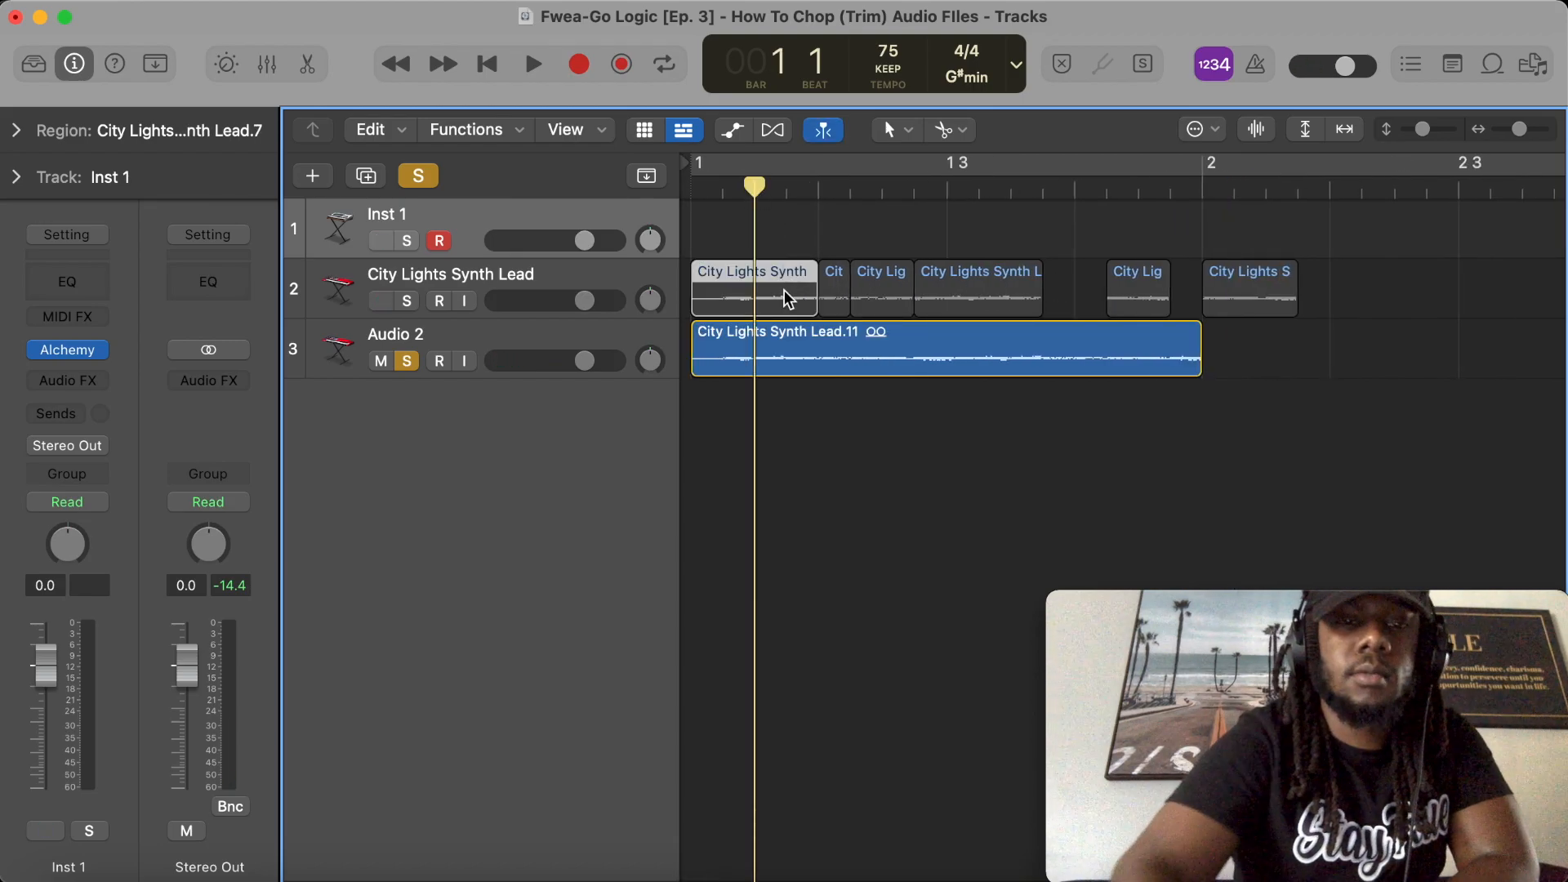
Step: Clear the track solos, mute the Audio 2 track and select the City Lights Synth Lead track with all its pieces
key(s)
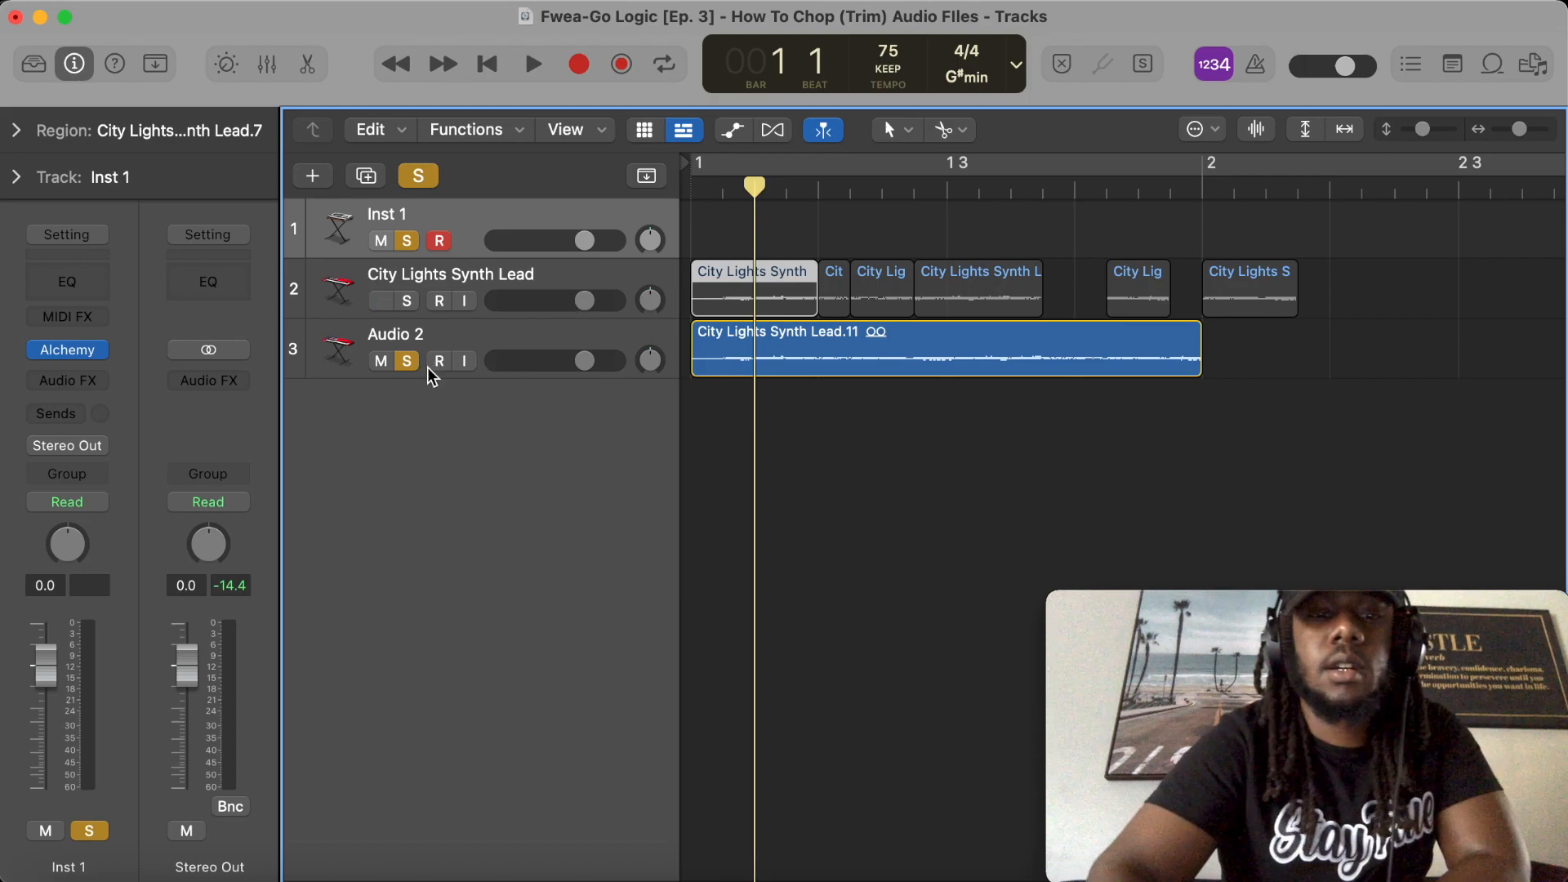
click(407, 361)
click(381, 361)
key(ctrl+m)
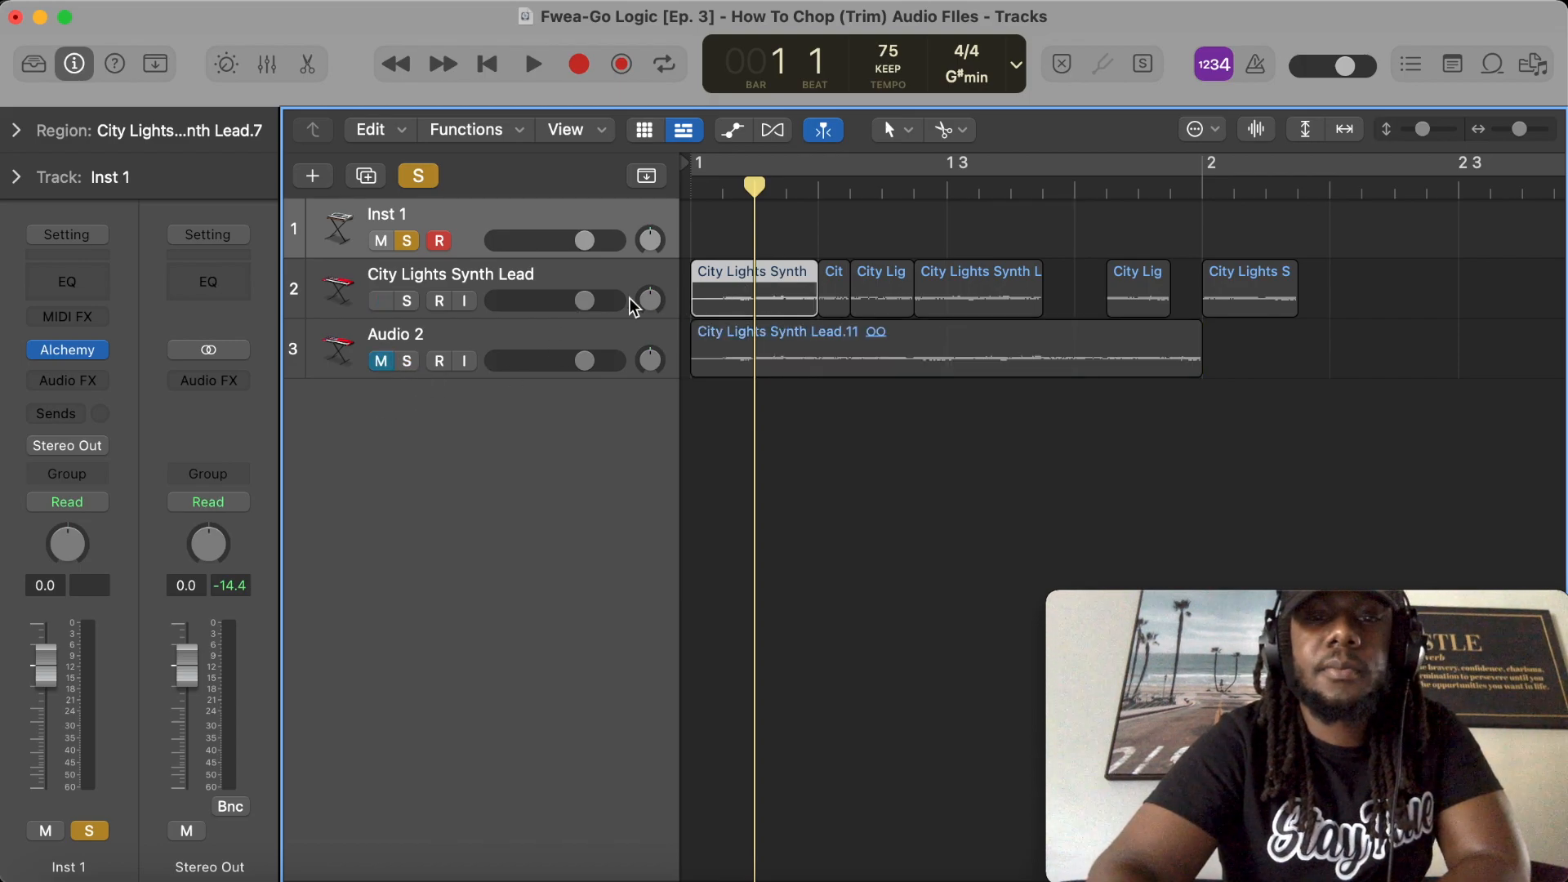
click(407, 241)
click(418, 285)
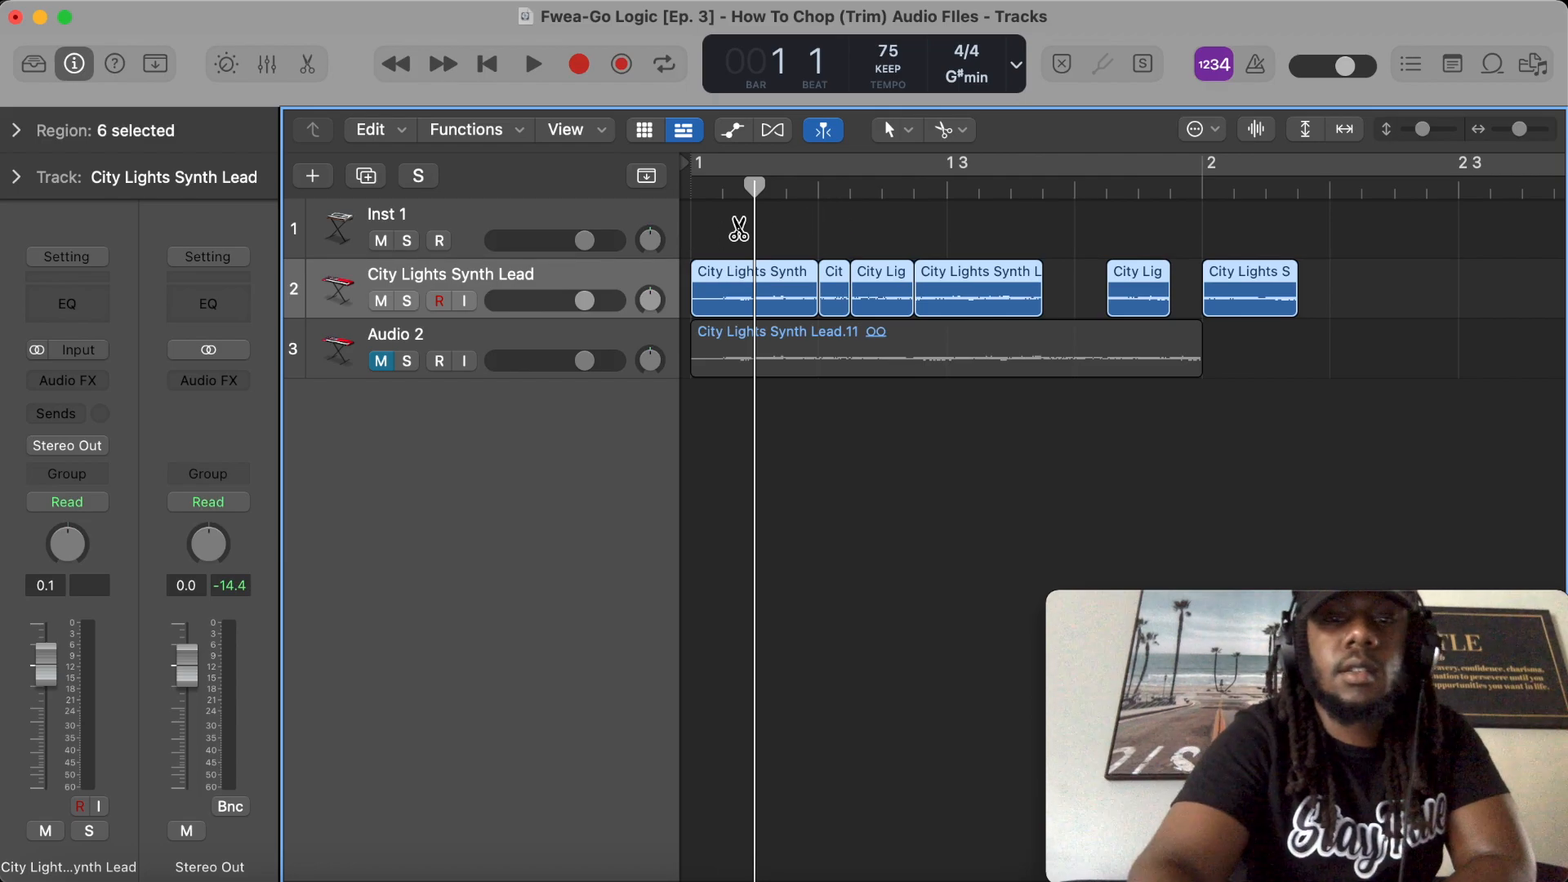
Step: Split the first synth piece at the playhead, move its second half into the gap in beat 3, and shift its first half forward half a beat
key(super+t)
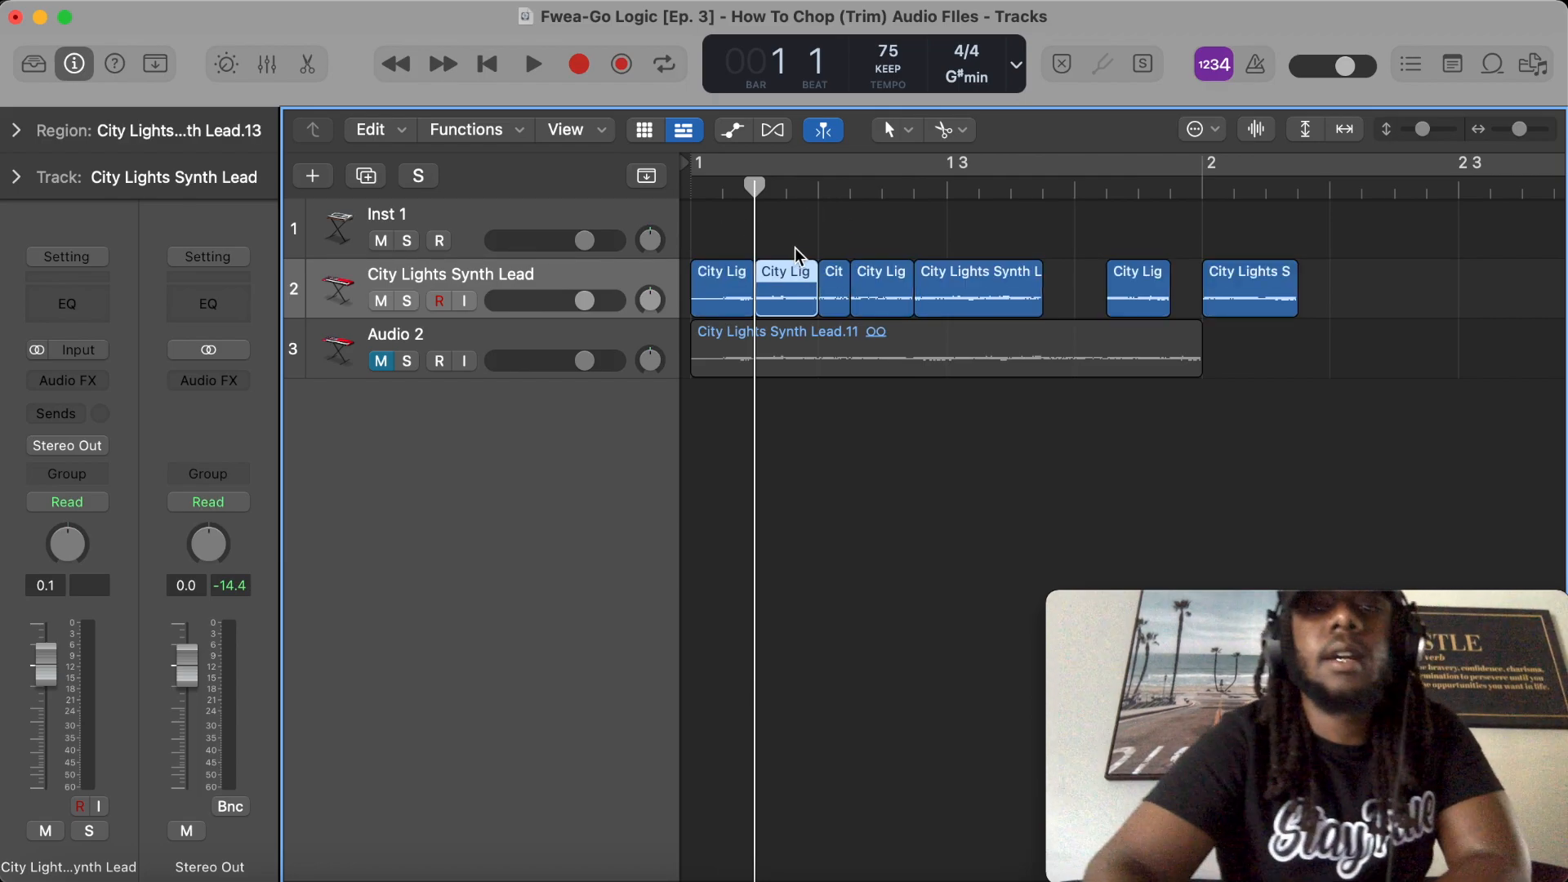
drag(777, 273, 1056, 284)
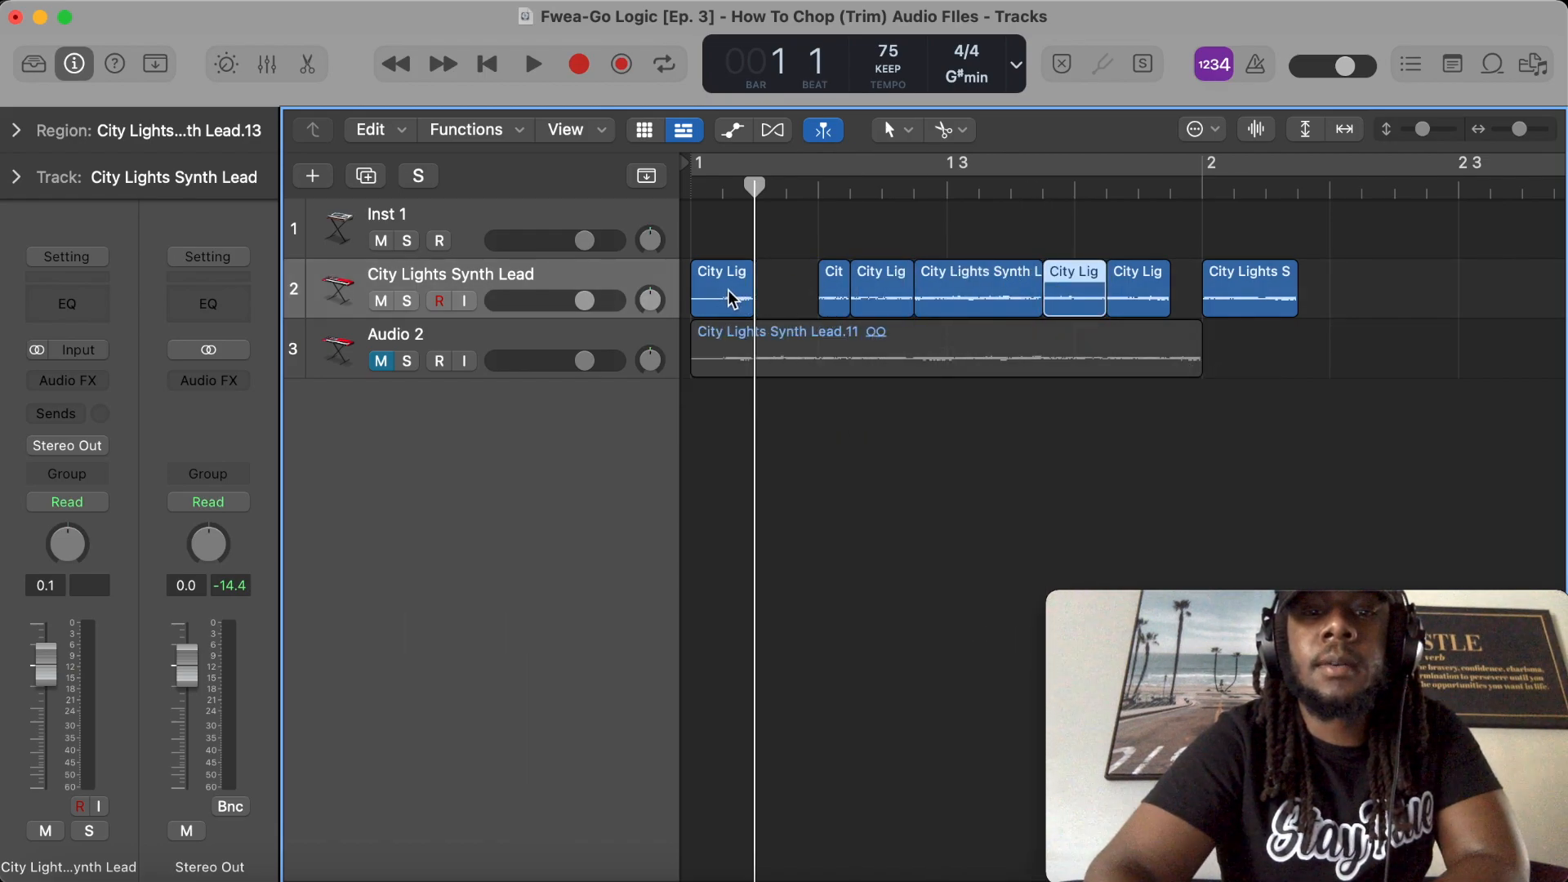
drag(732, 299, 796, 301)
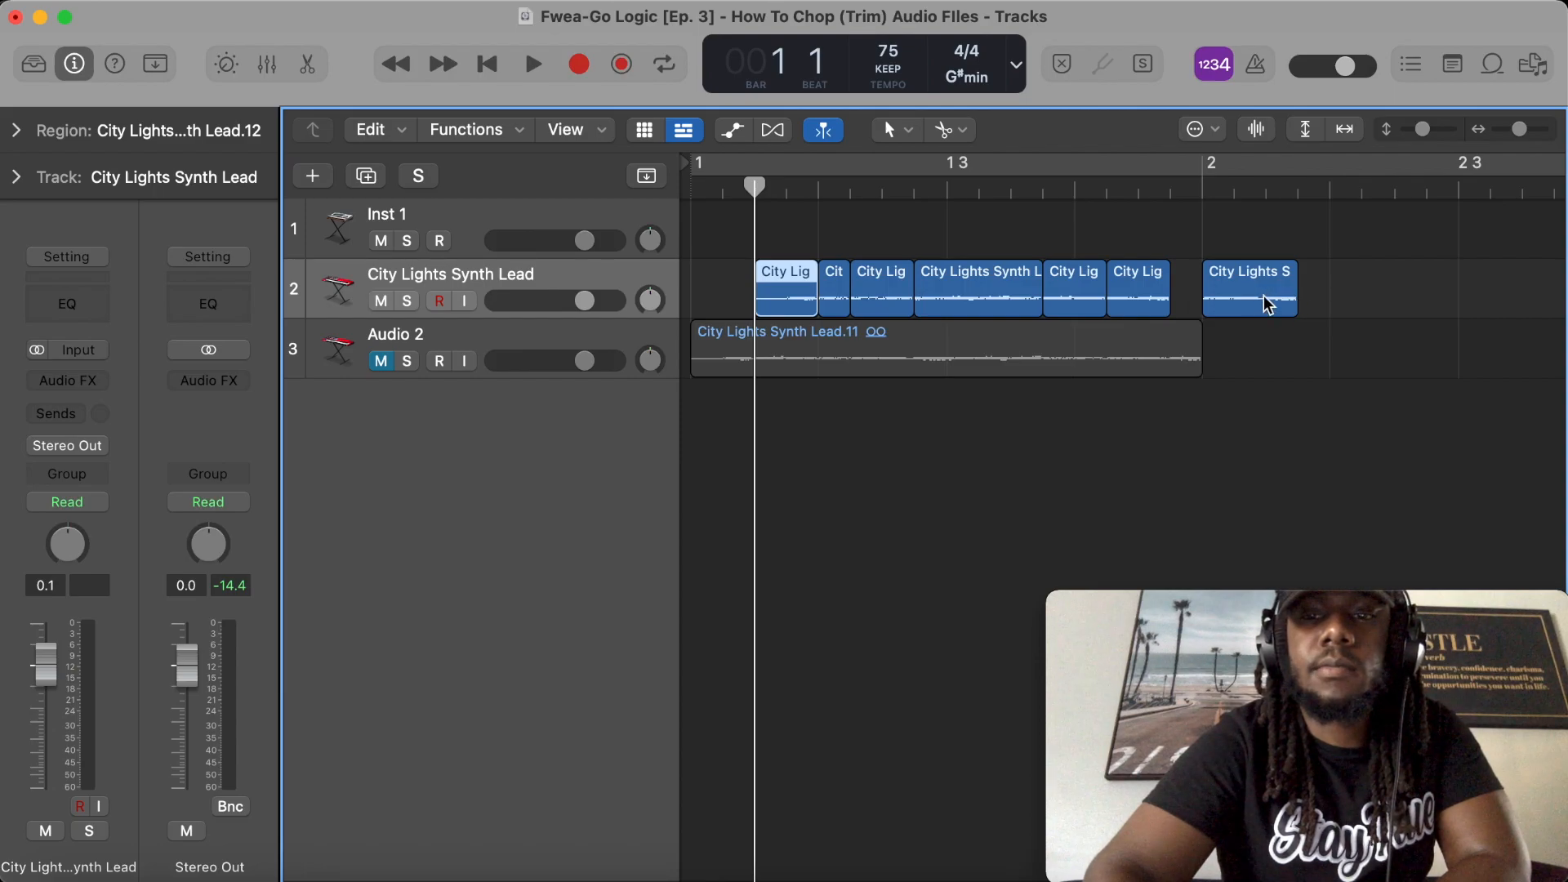
Step: Move the bar 2 piece to bar 1, then swap the last two pieces in bar 1 so the final one ends at bar 2
drag(1268, 305, 700, 310)
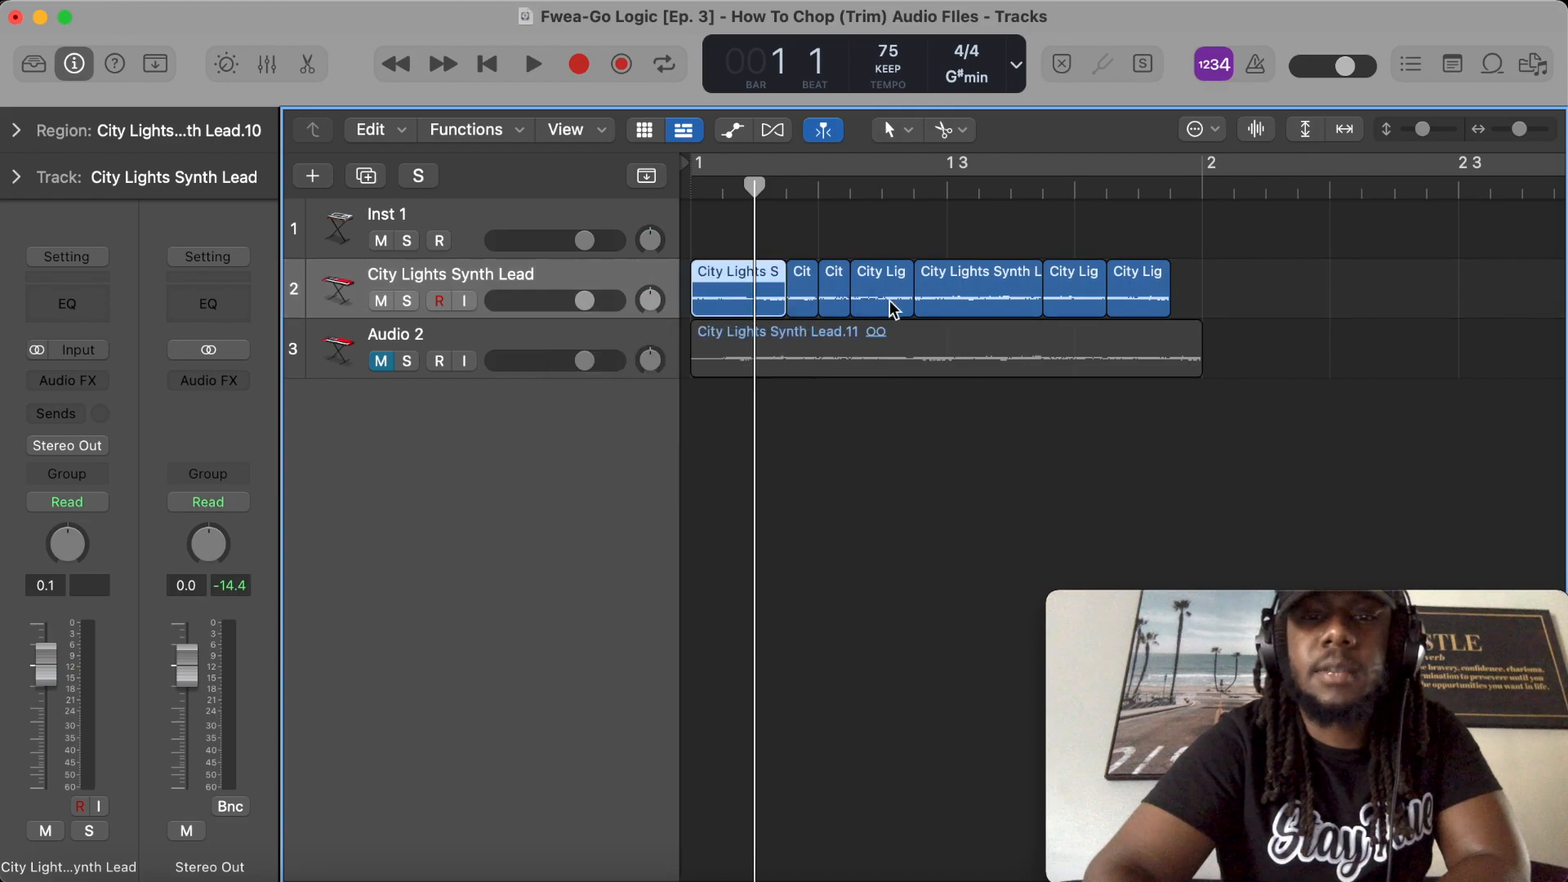
drag(1168, 299, 1198, 306)
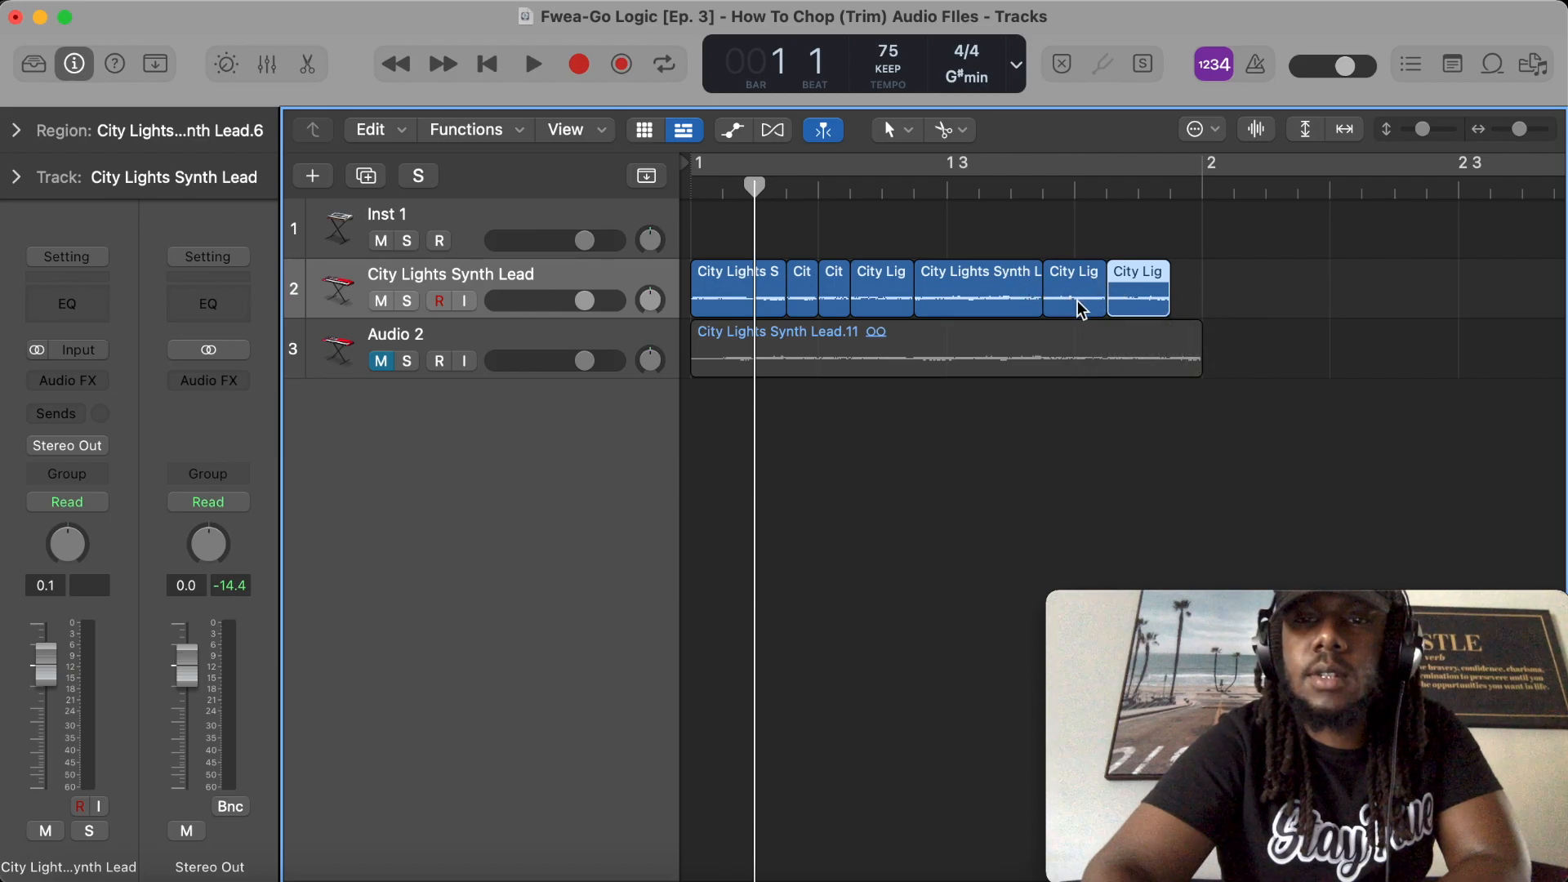
mouse_move(1080, 307)
mouse_down()
mouse_move(1229, 304)
mouse_move(1068, 294)
mouse_up()
drag(1224, 294, 1175, 302)
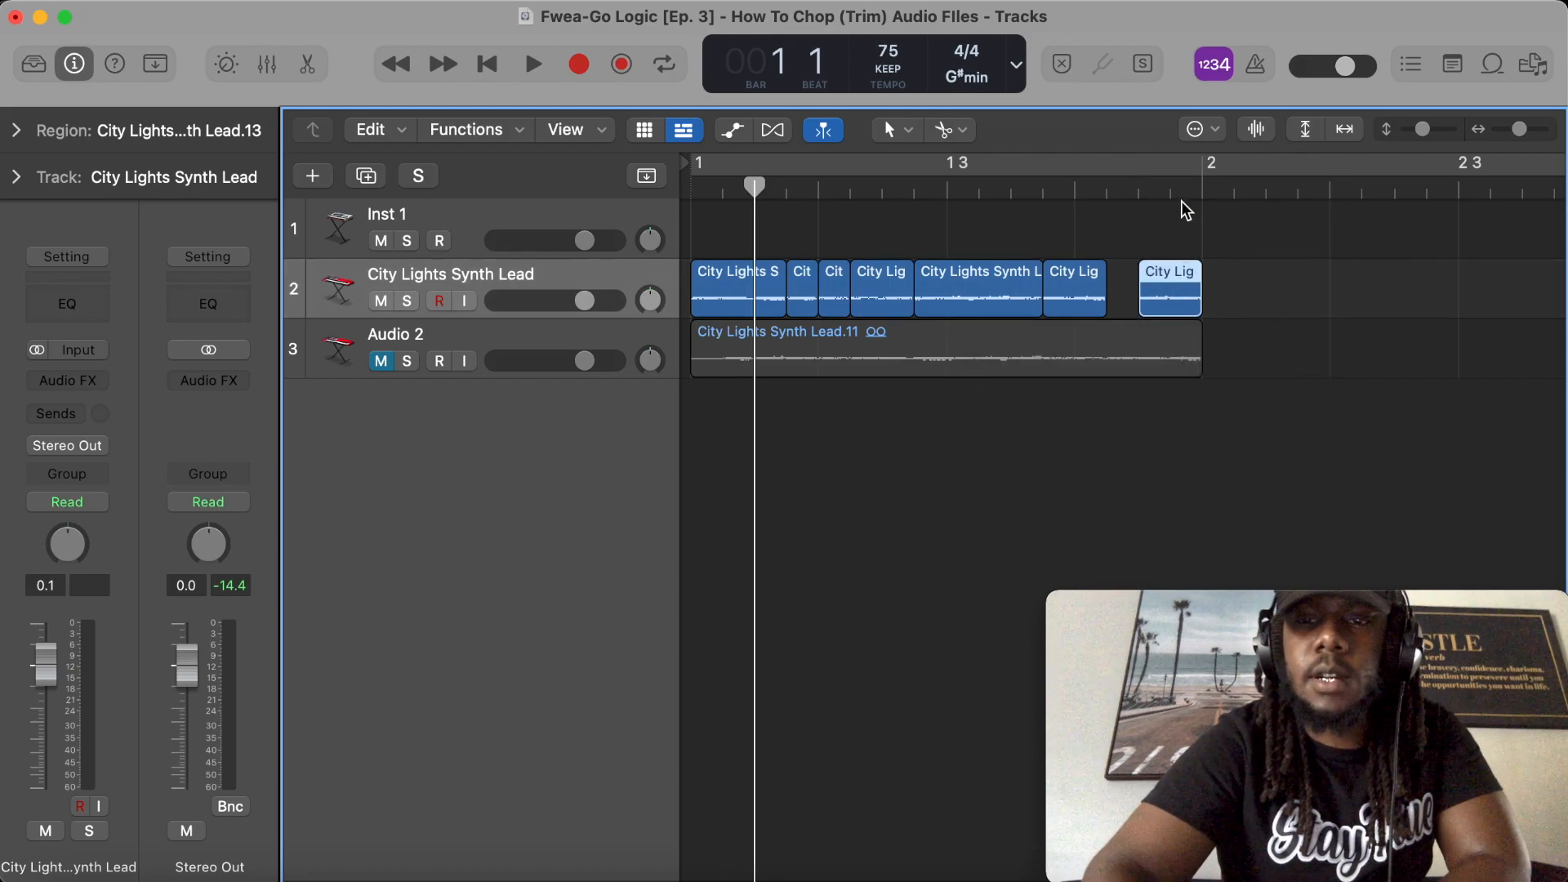
Step: Unmute and solo the Audio 2 track, play it from bar 1, and clear its solo
key(Return)
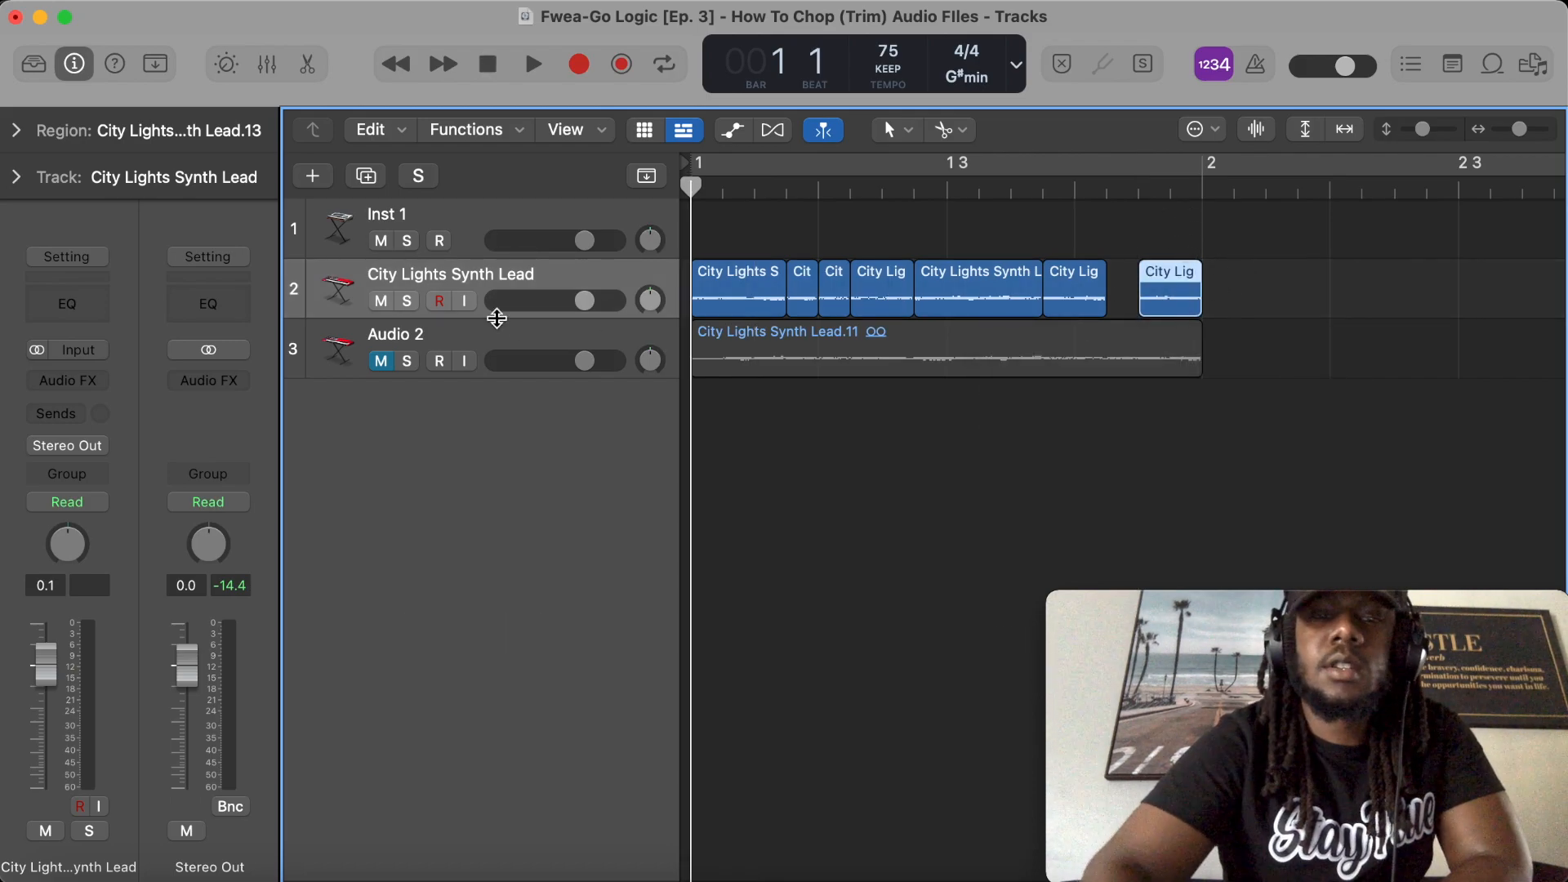
click(382, 362)
click(408, 362)
key(space)
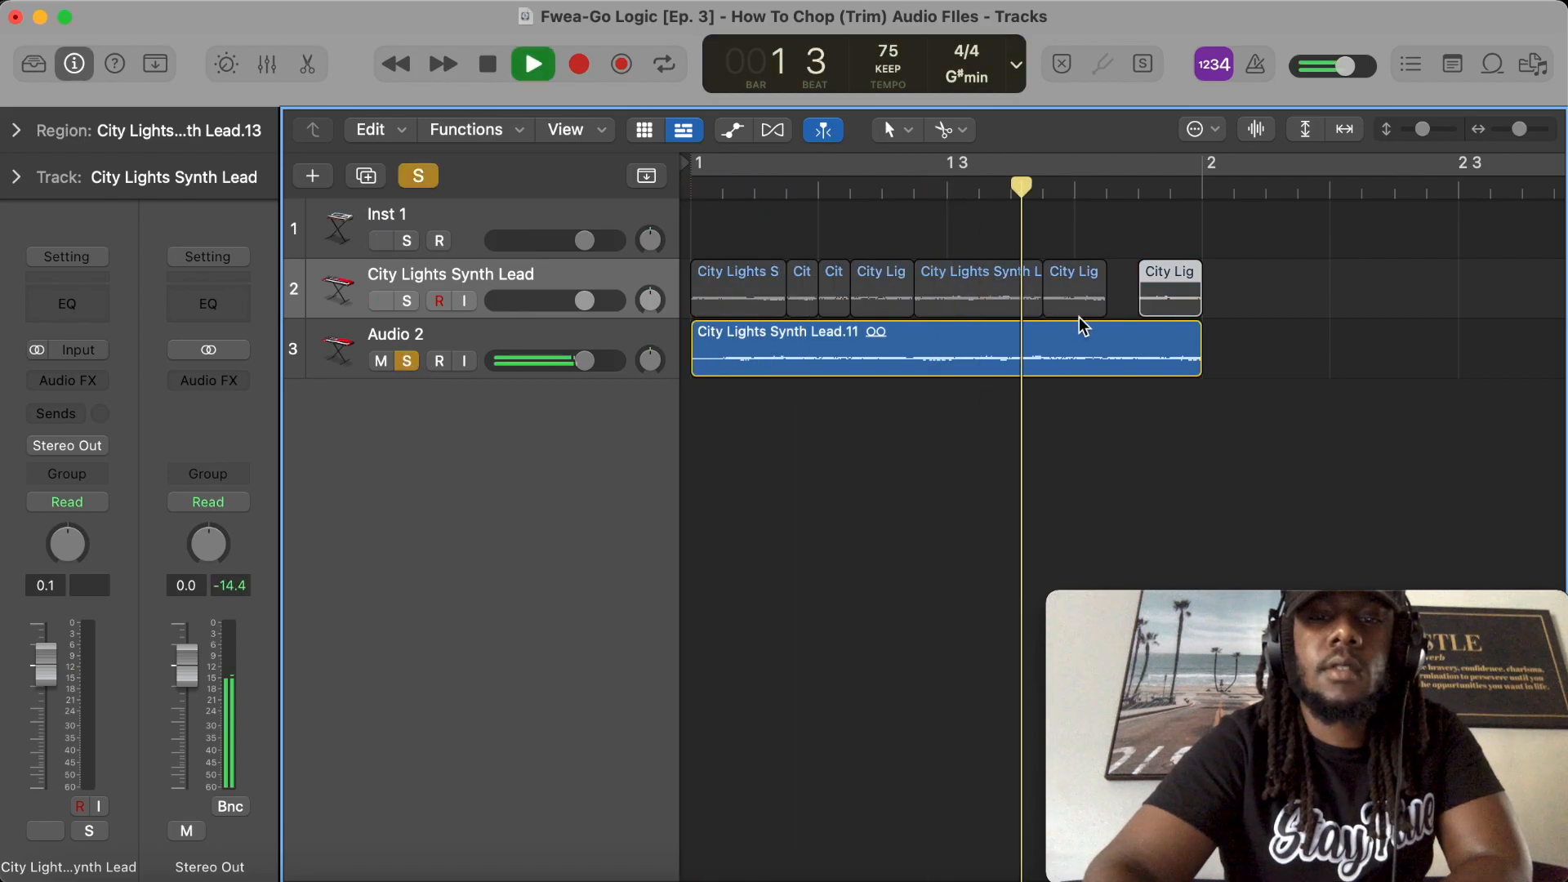
click(407, 360)
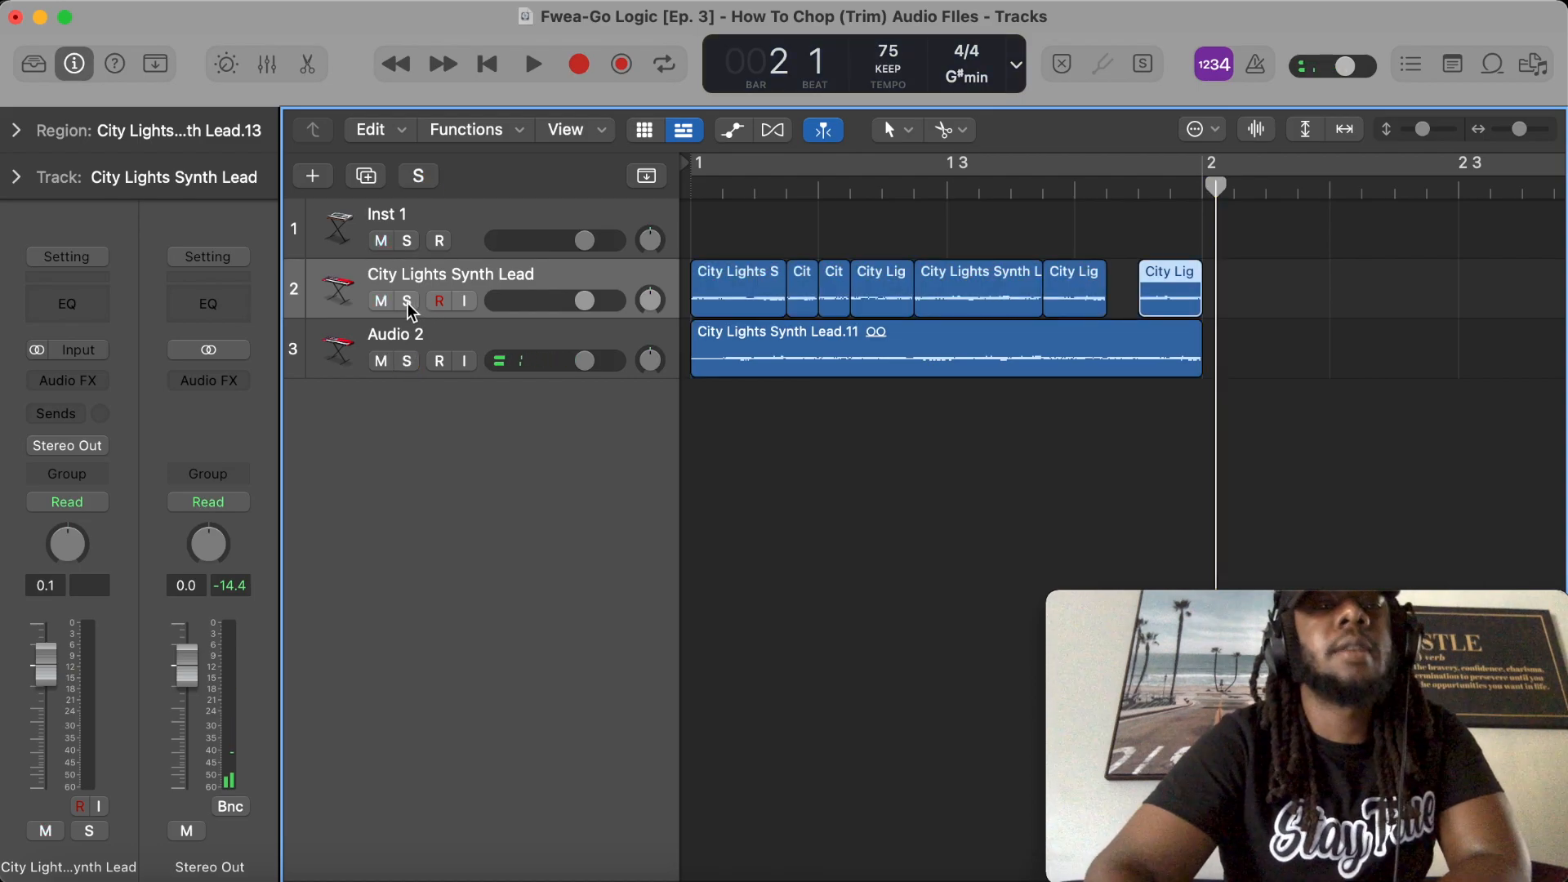
Step: Solo the City Lights Synth Lead track and play its rearranged pieces from bar 1
click(408, 302)
key(Return)
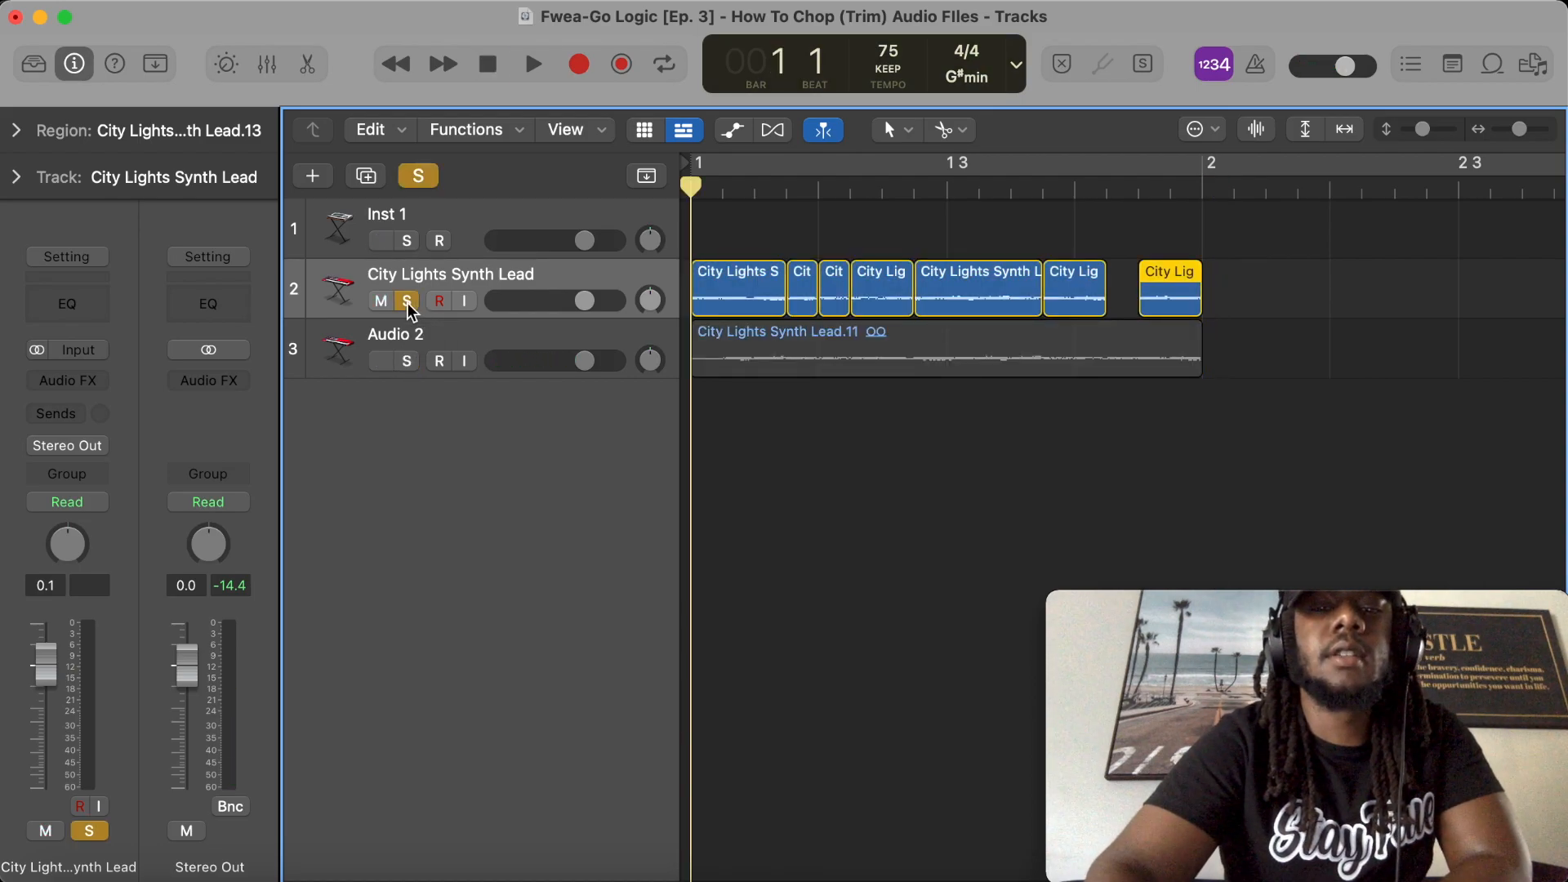
key(space)
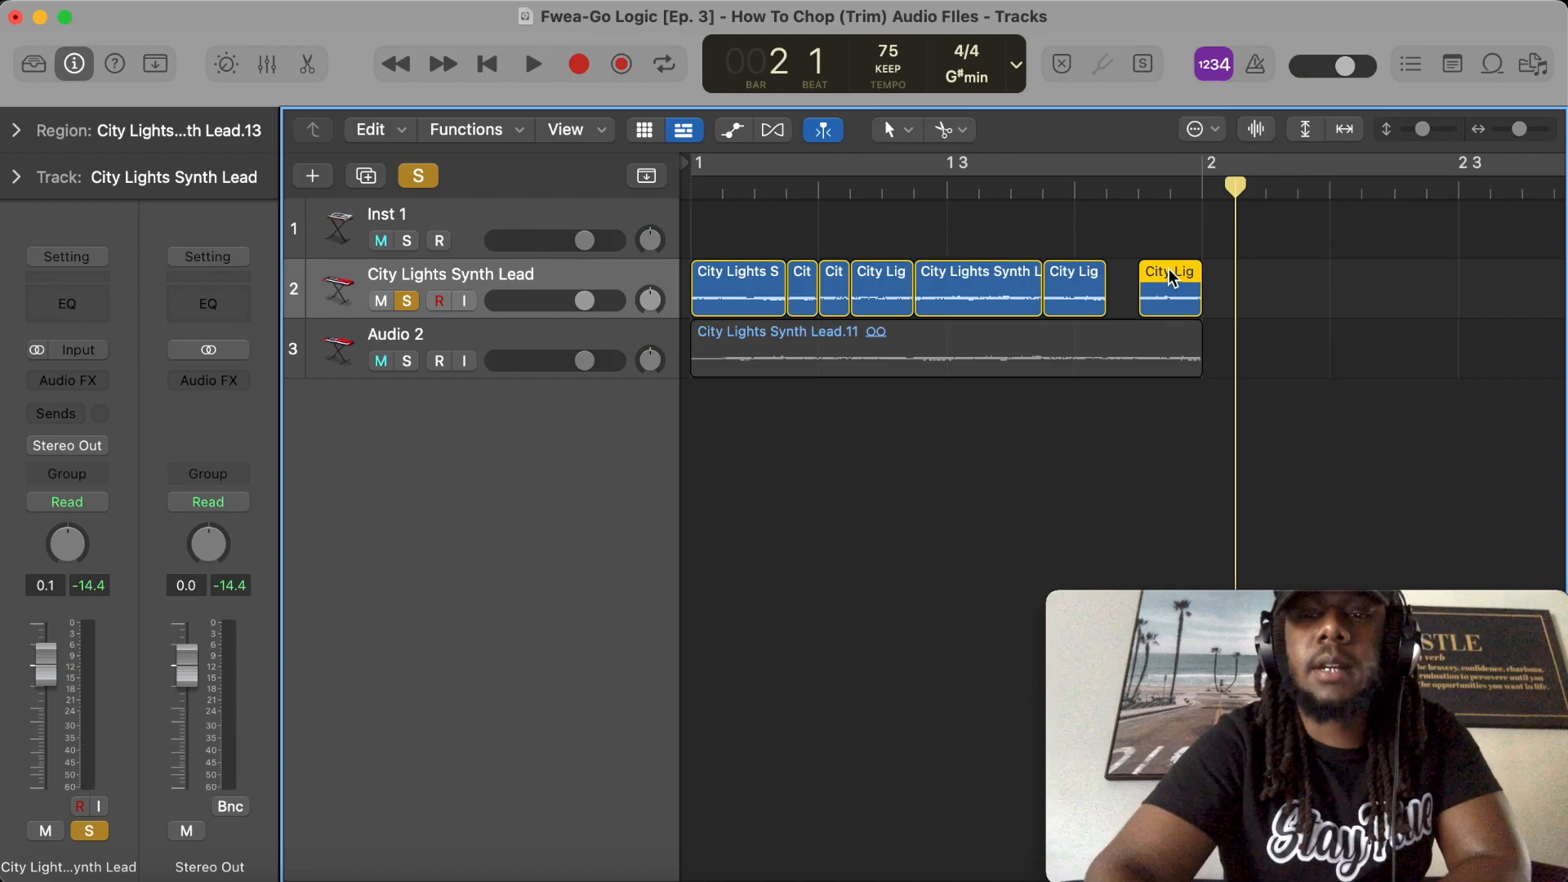
Step: Close the gap before the last synth piece by moving it against its neighbour and extend its end to bar 2
mouse_move(1171, 276)
mouse_down()
mouse_move(1133, 279)
mouse_move(1150, 285)
mouse_up()
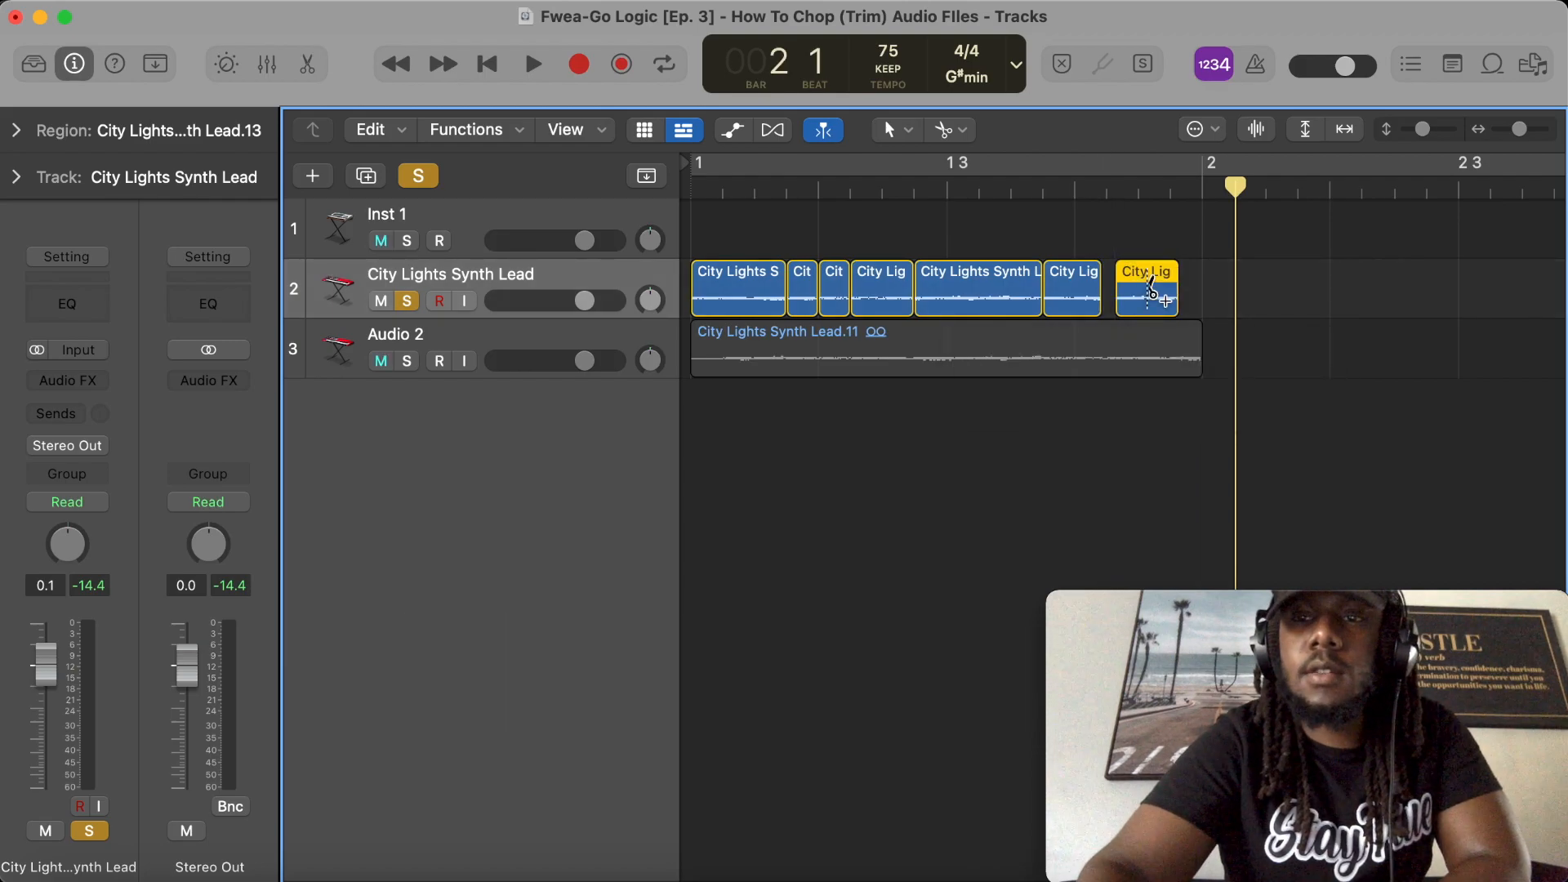
drag(1139, 282, 1200, 305)
drag(1100, 309, 1100, 313)
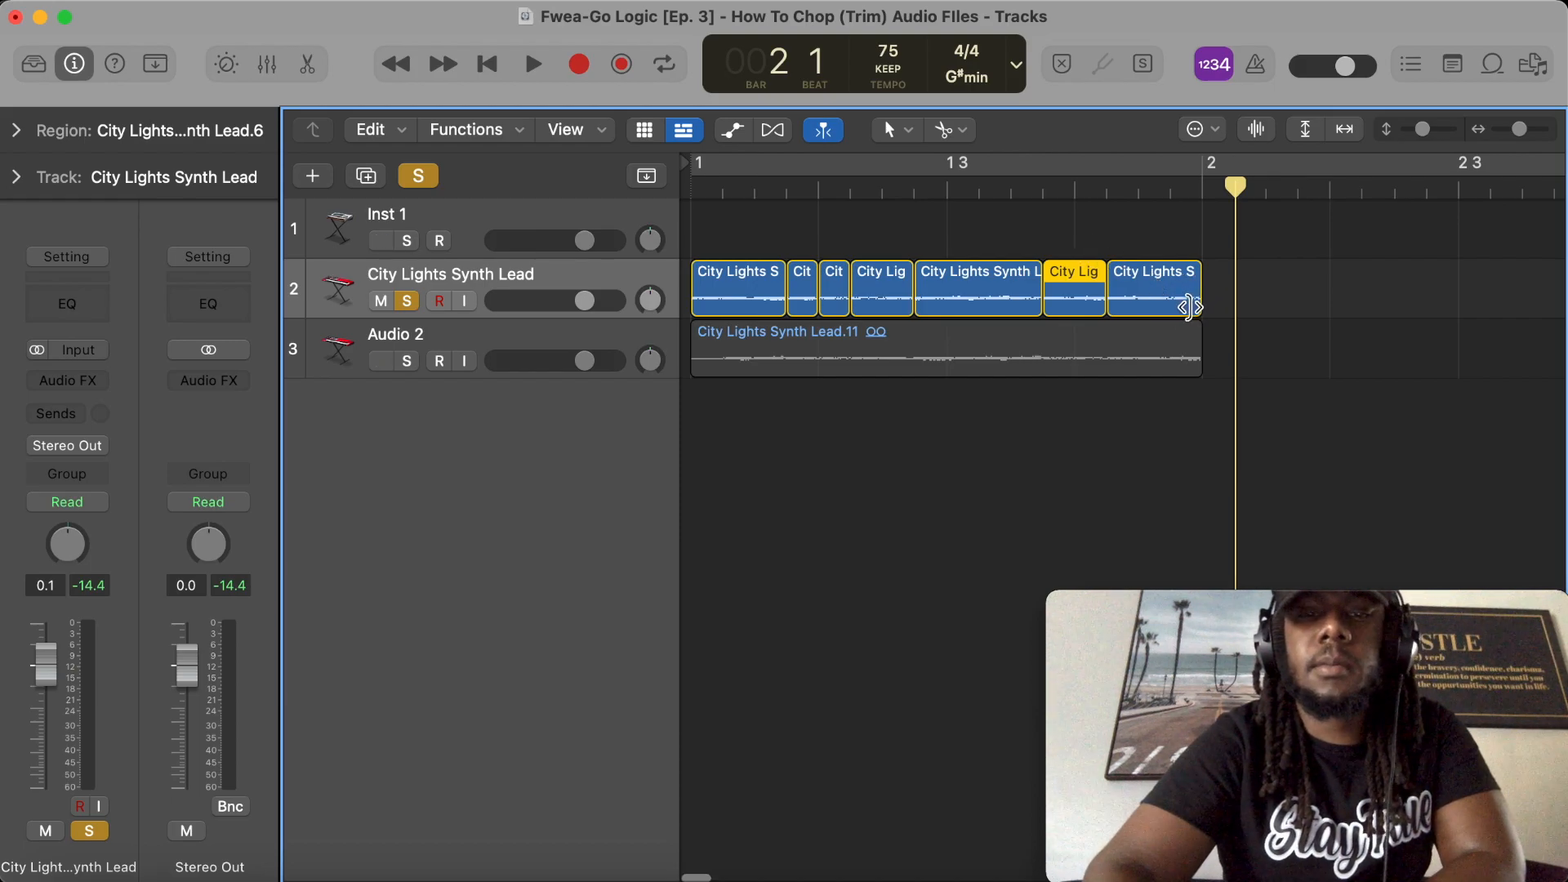
Step: Select all the synth pieces, set the cycle range around them, play the soloed loop, and clear the track's solo
drag(1263, 299, 757, 304)
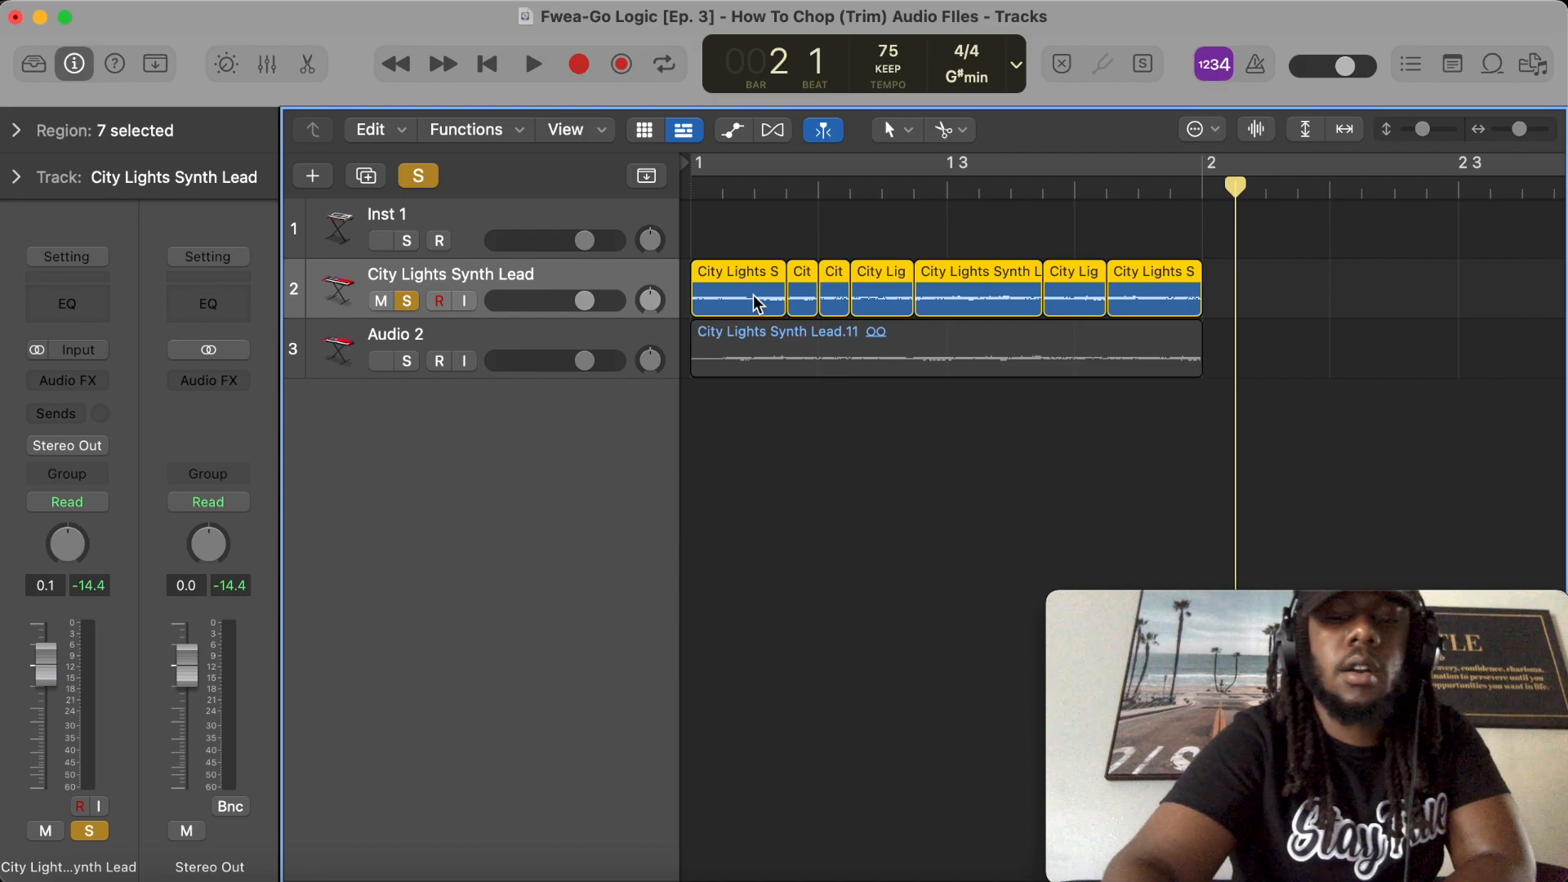
key(super+u)
key(space)
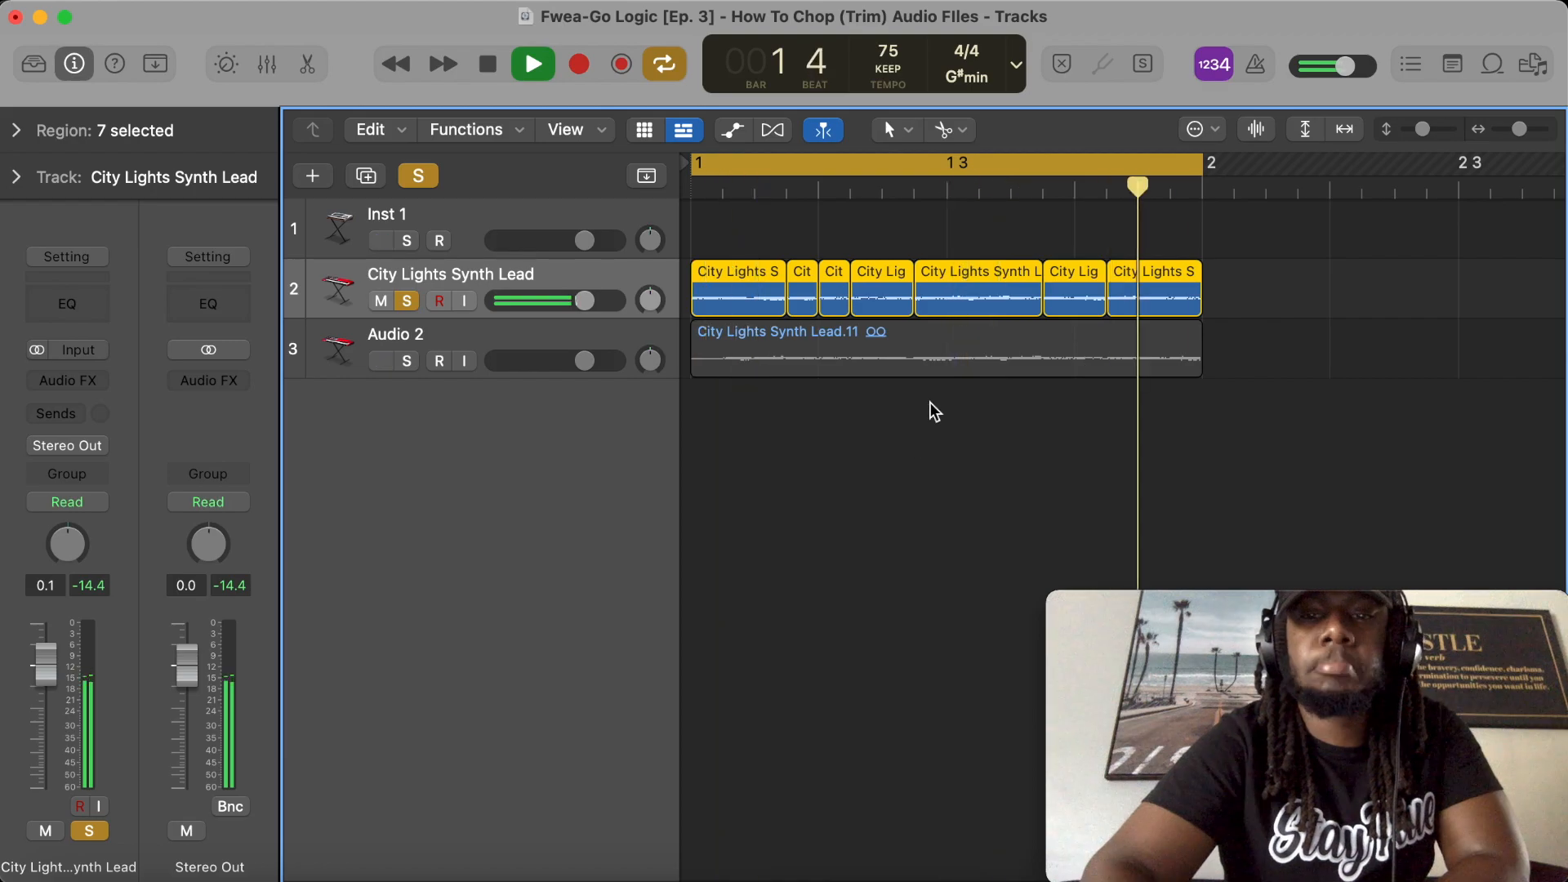
key(space)
click(406, 300)
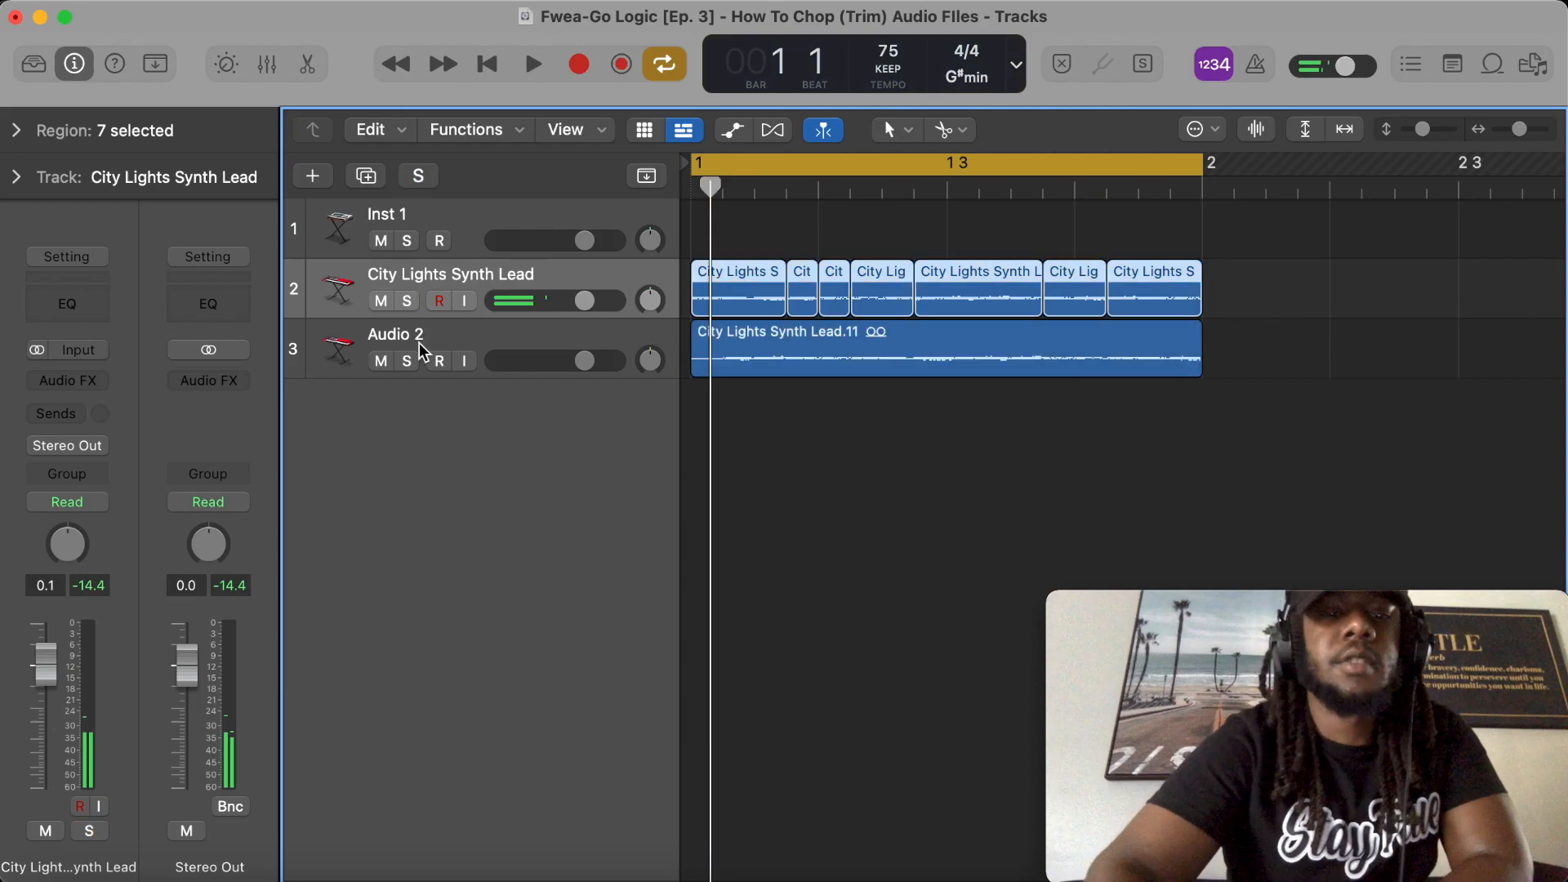
Step: Solo the Audio 2 track, play the original region in the cycle, and clear its solo
click(406, 361)
key(space)
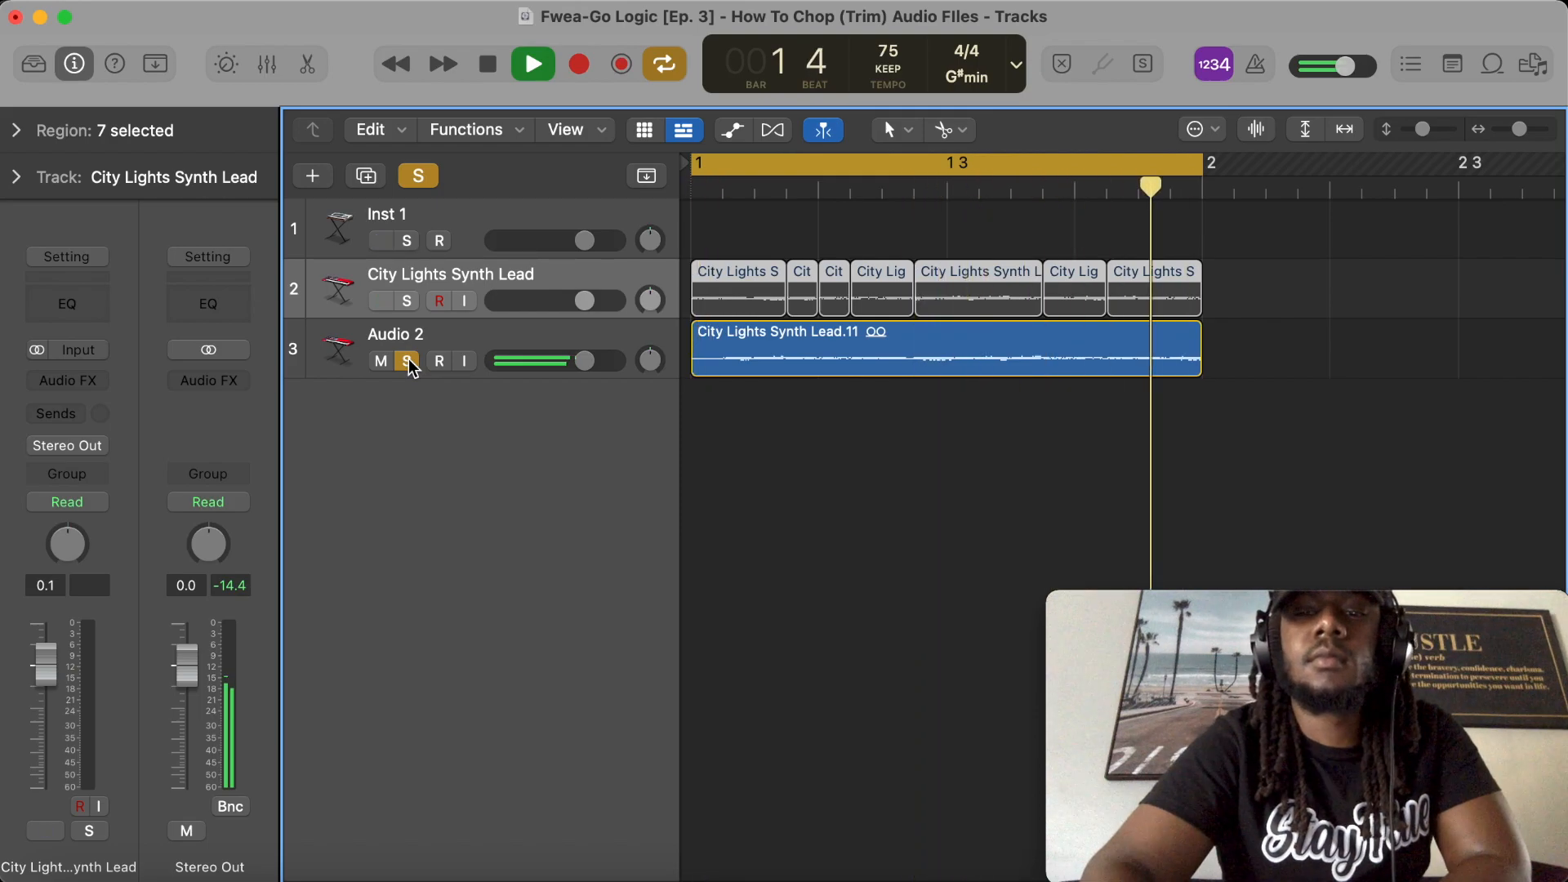
key(space)
click(408, 360)
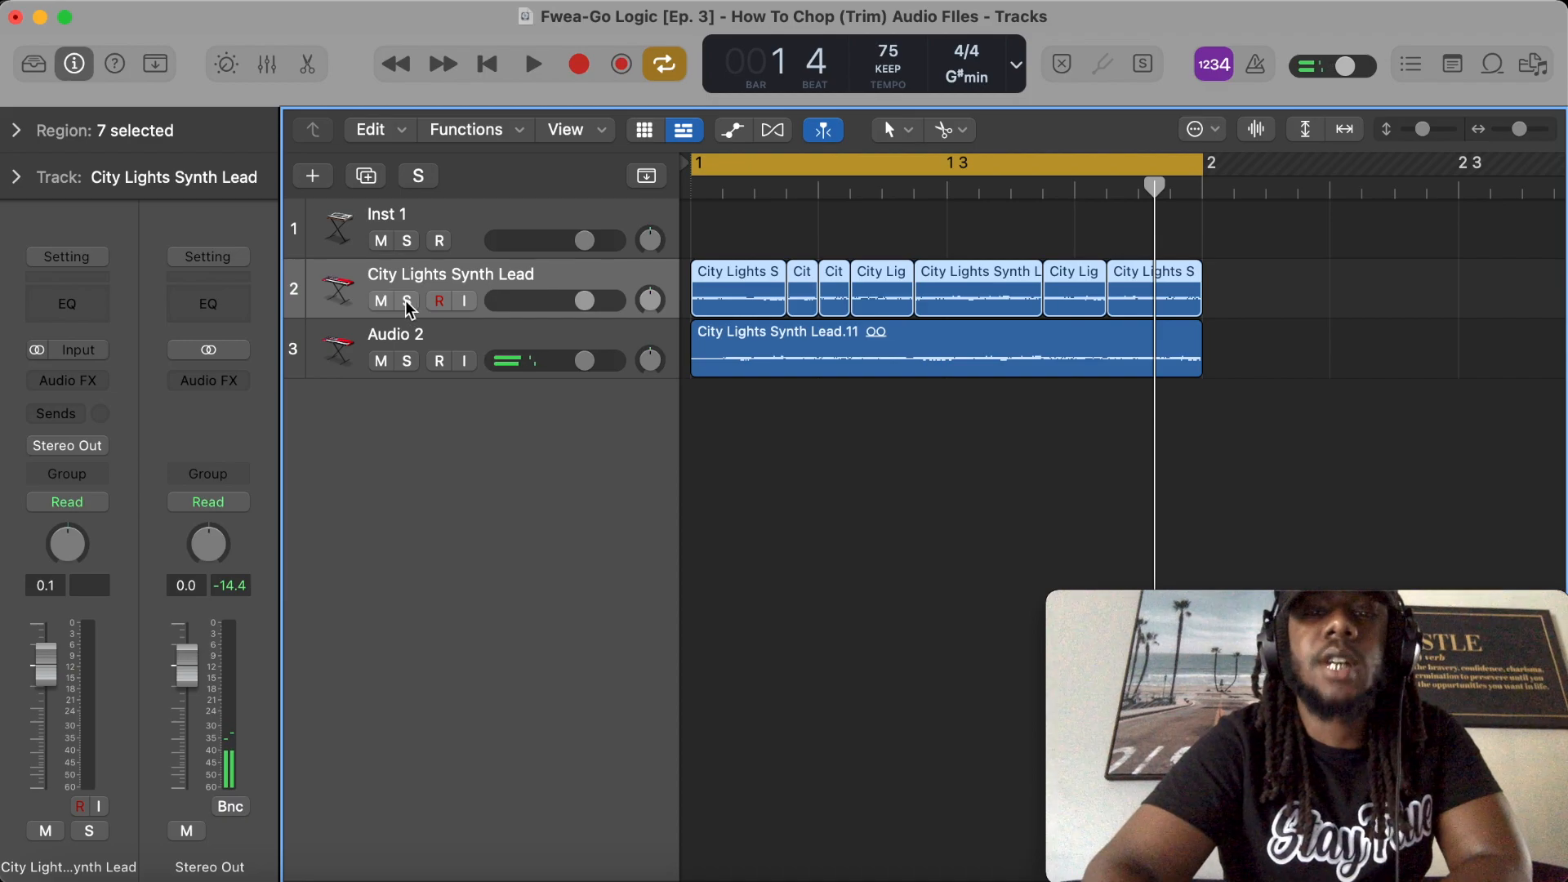
Step: Solo the City Lights Synth Lead track again, play the chopped pieces in the cycle for comparison, and clear the solo
click(406, 301)
key(space)
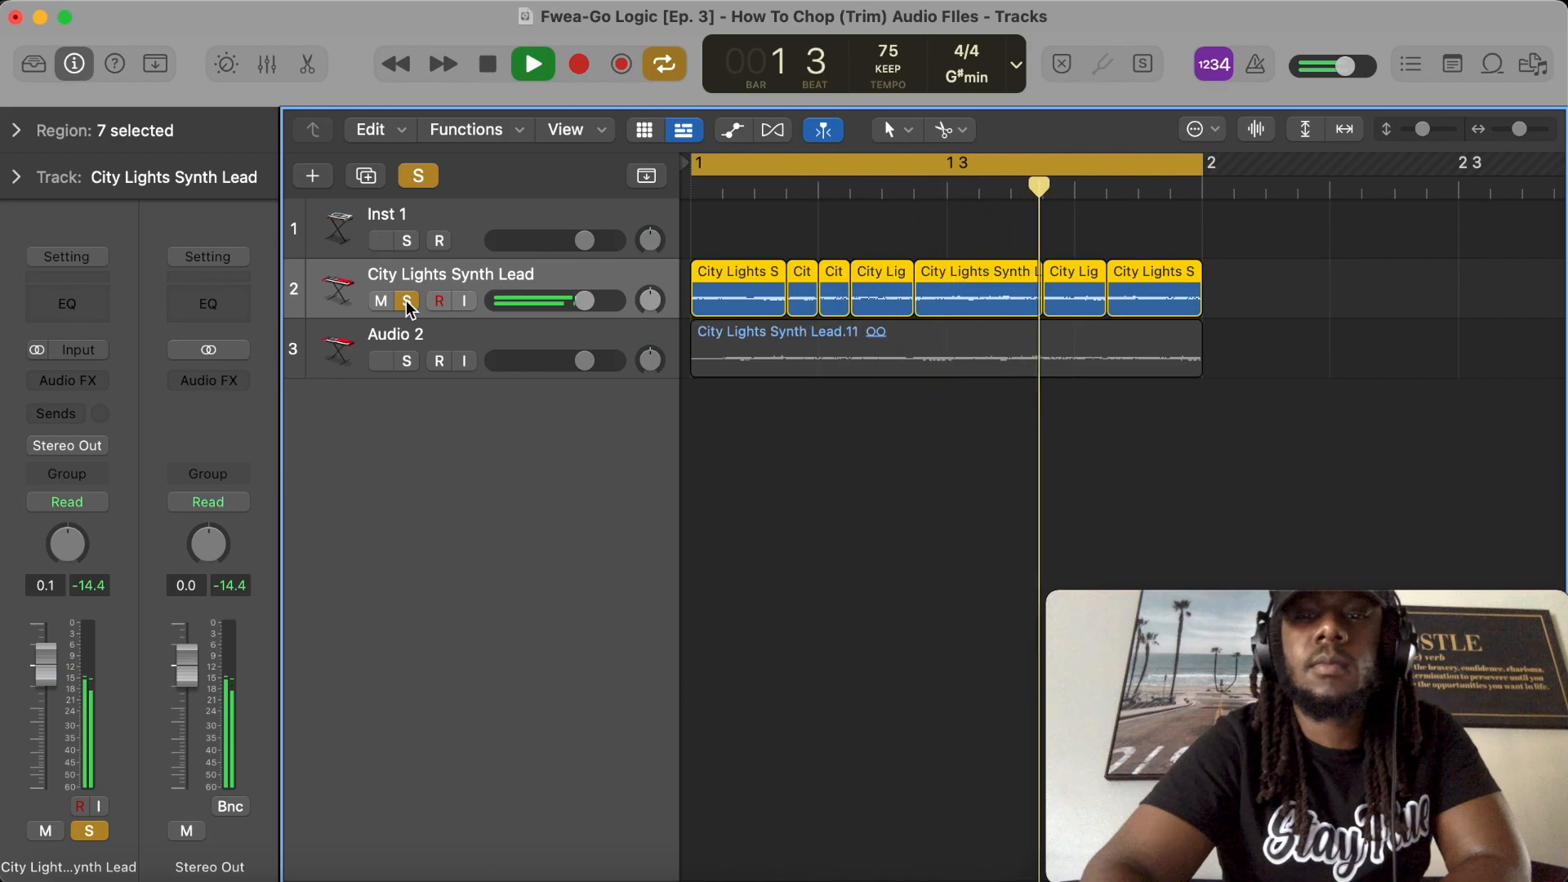
key(space)
click(405, 300)
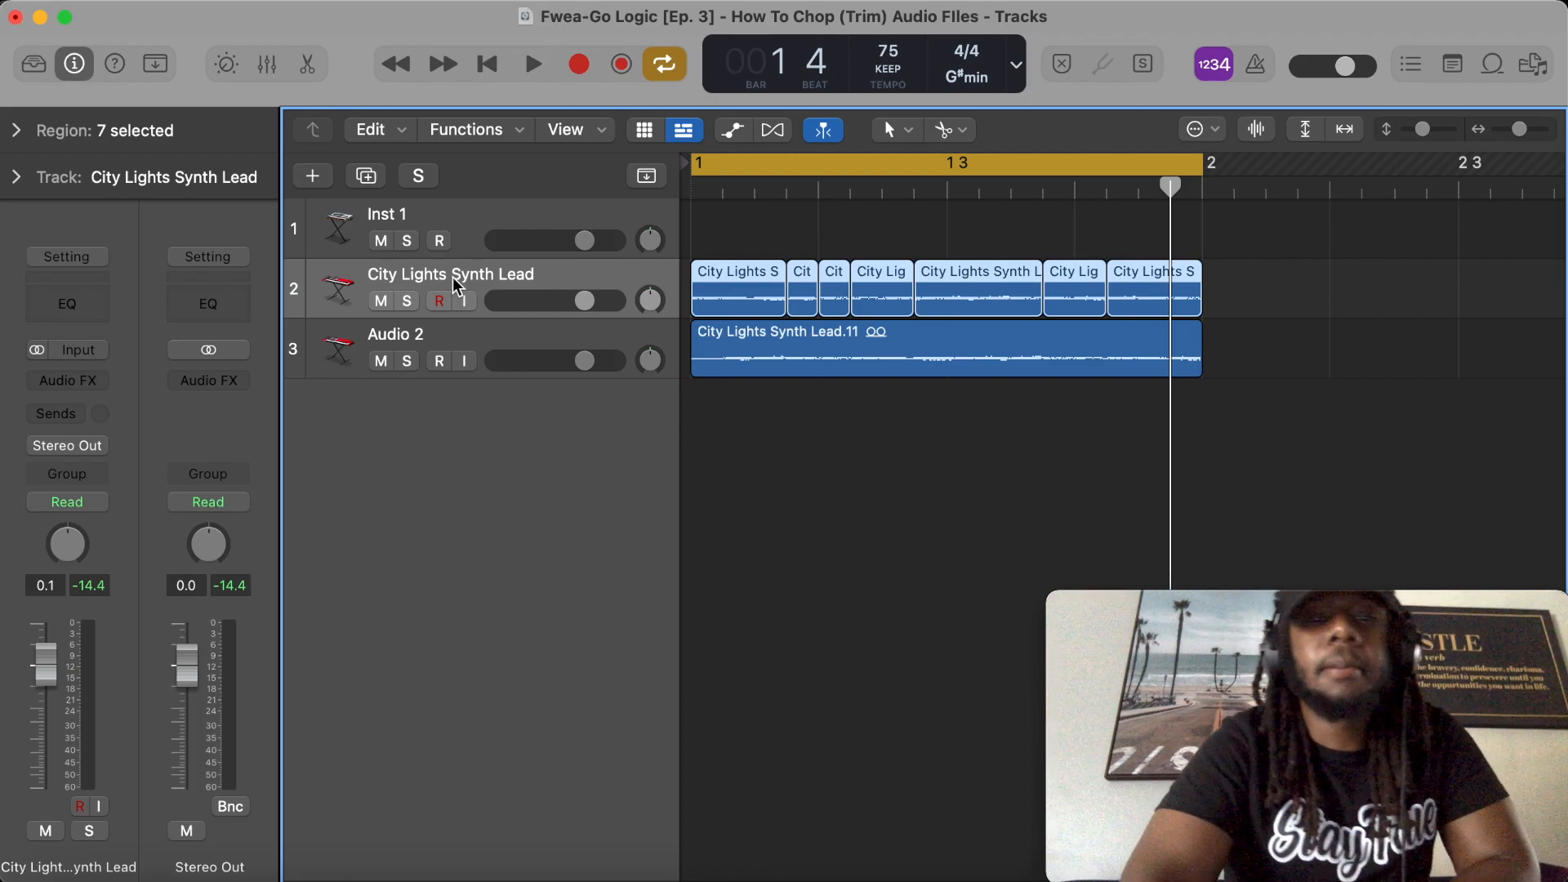
Step: Mute the Audio 2 track and add a raised Bus 2 send to the City Lights Synth Lead track
click(380, 360)
click(51, 408)
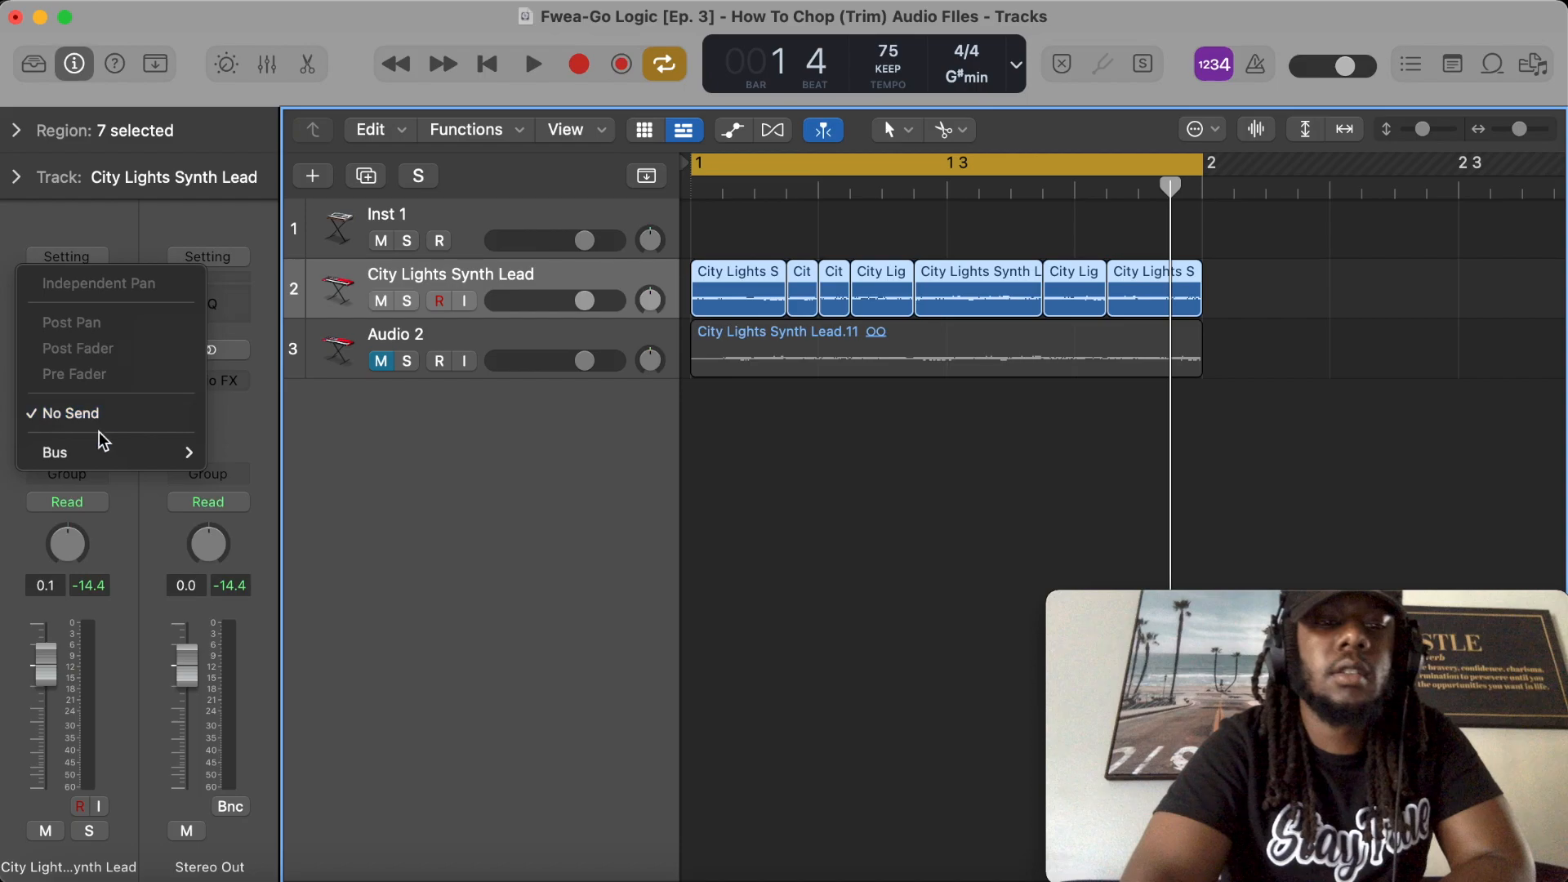
mouse_move(155, 452)
click(286, 25)
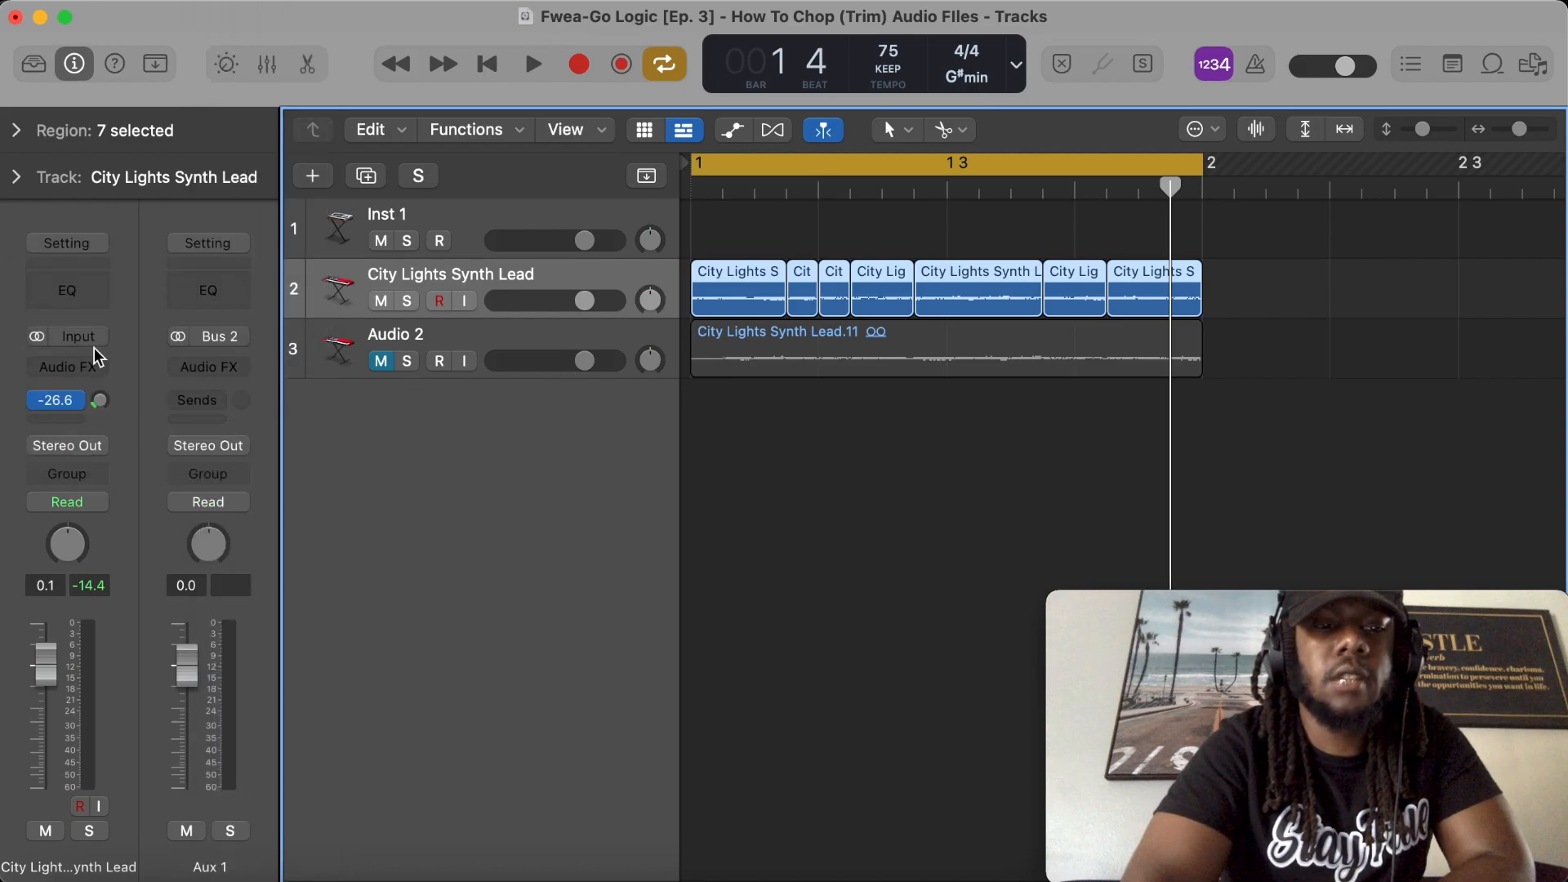
Step: Insert the Space Designer reverb on the Aux 1 channel, keeping its Factory Default settings
click(227, 367)
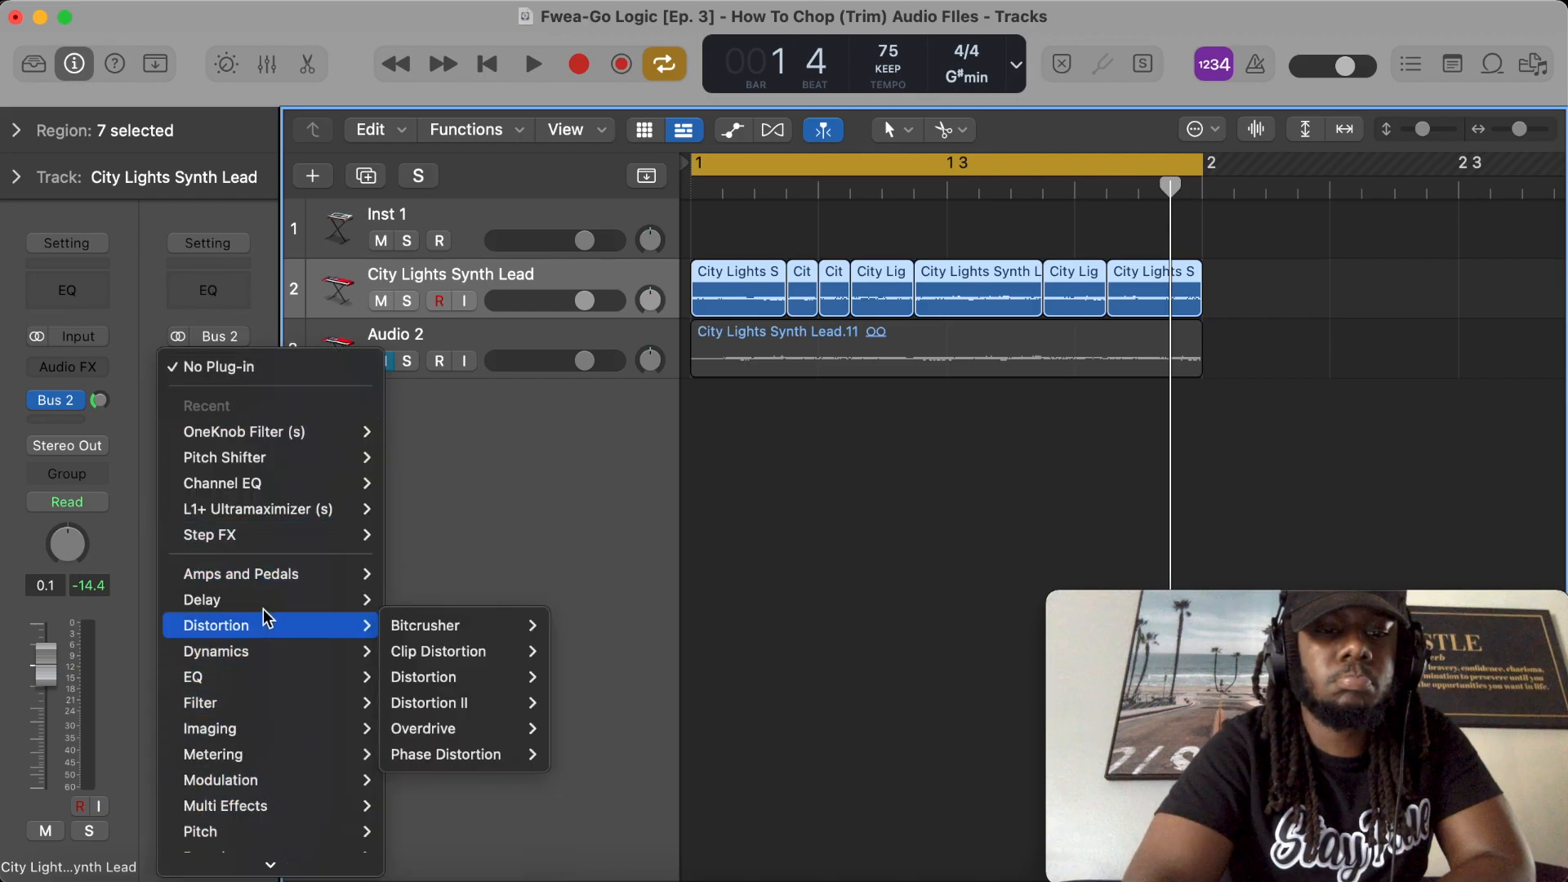
mouse_move(269, 624)
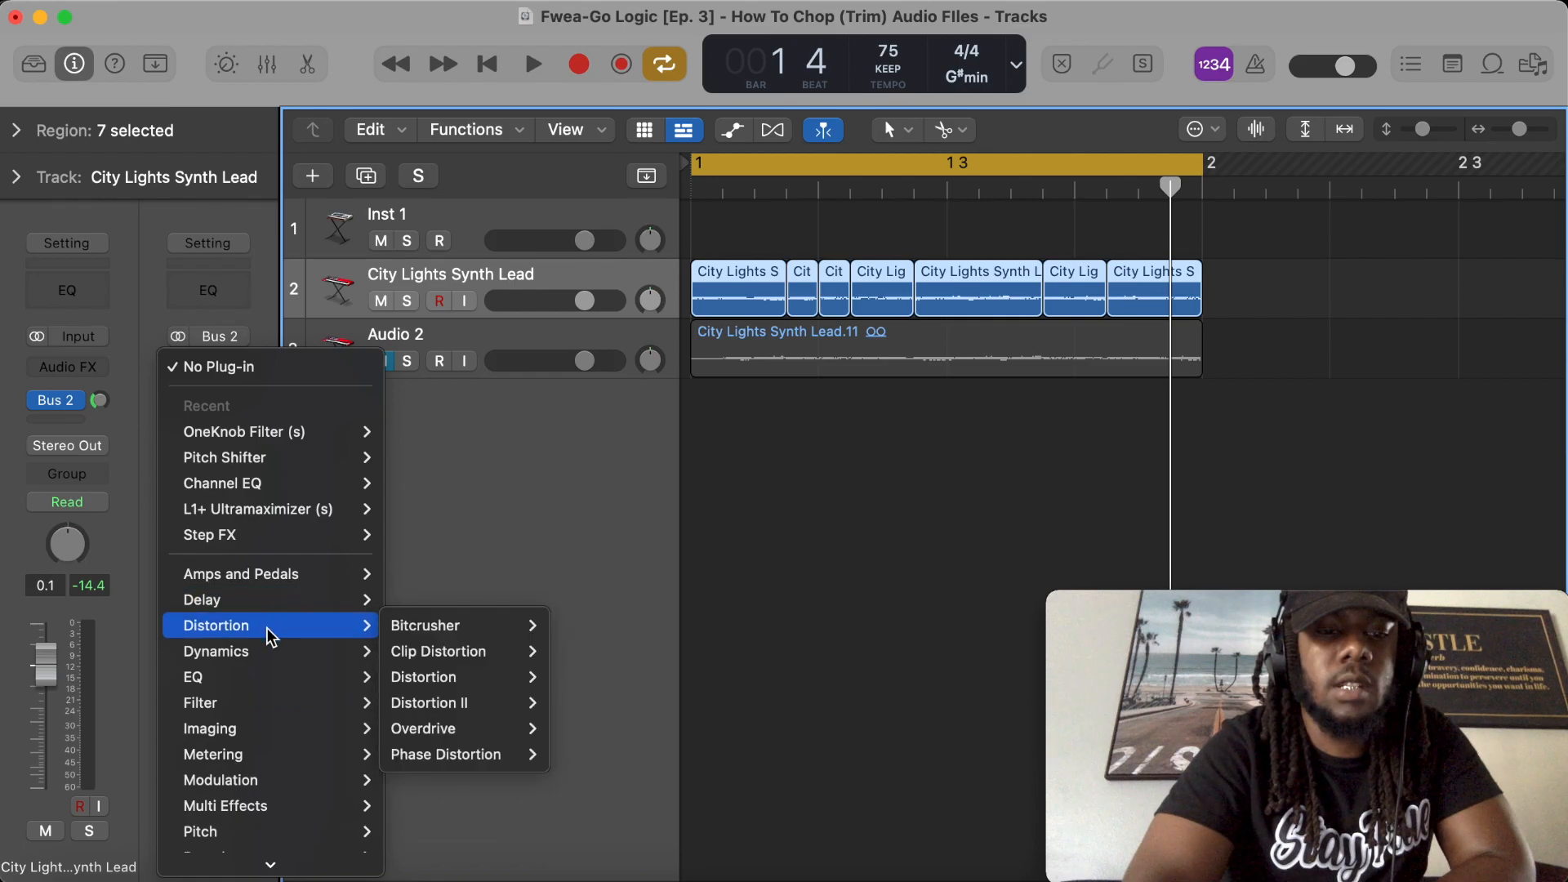
scroll(269, 653, down, 3)
mouse_move(282, 767)
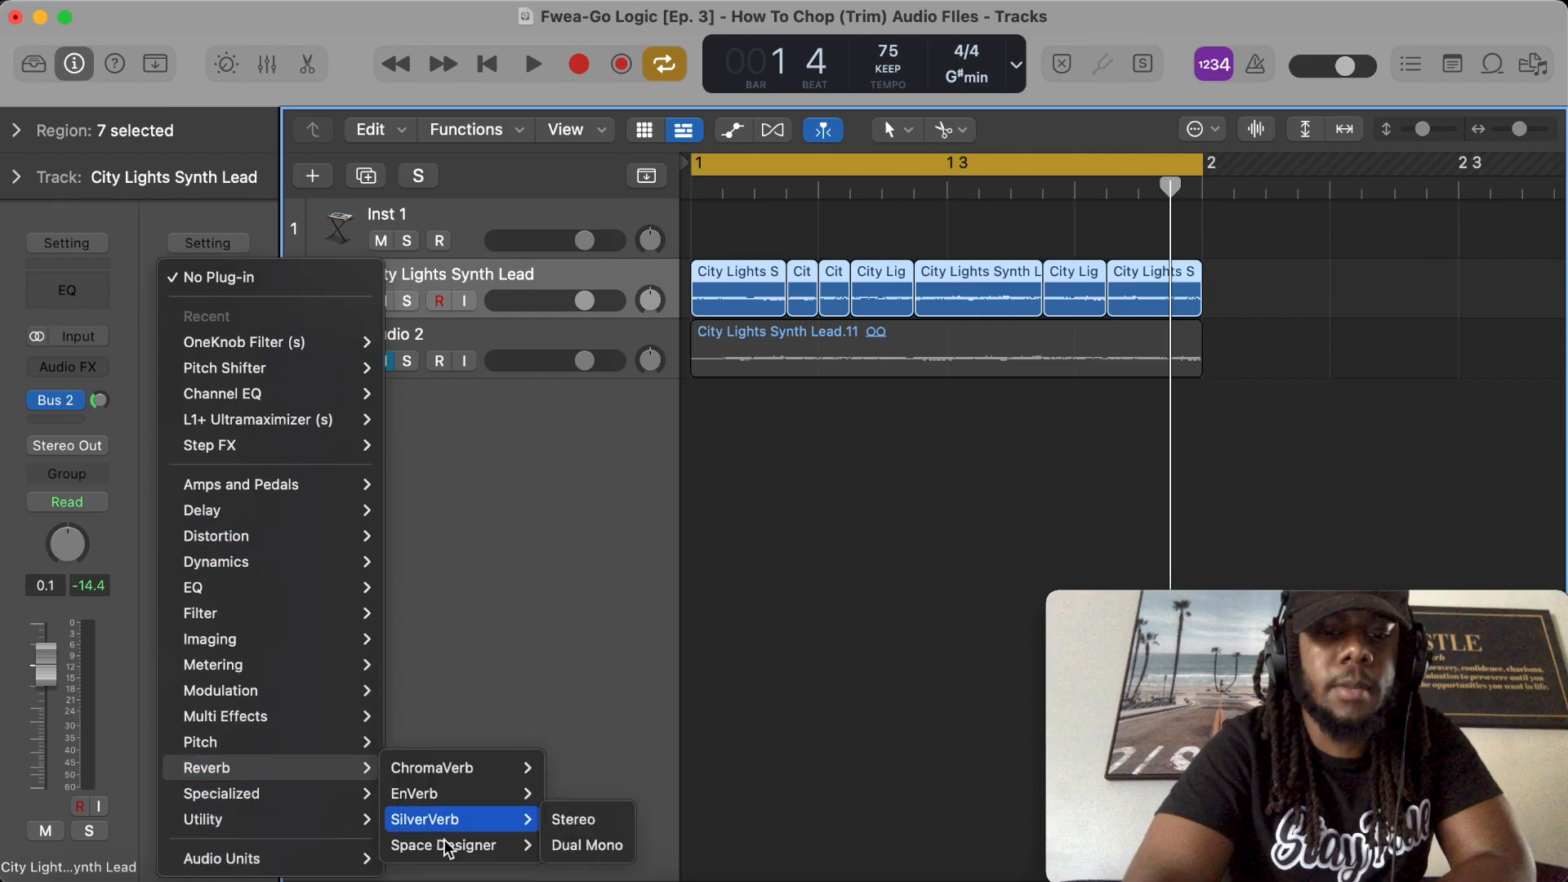
click(655, 428)
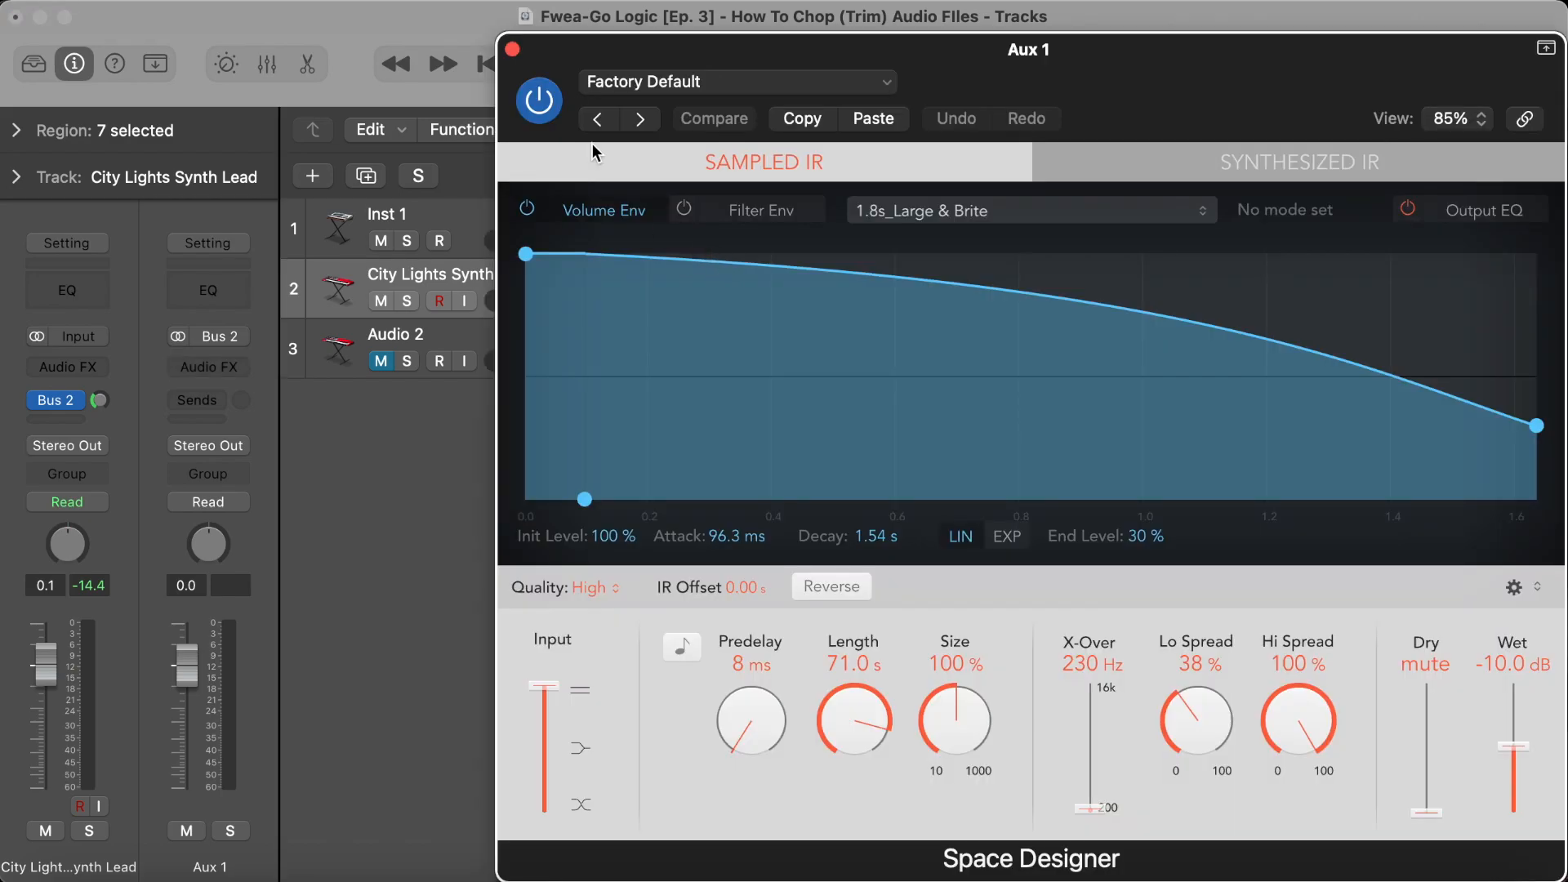
click(513, 51)
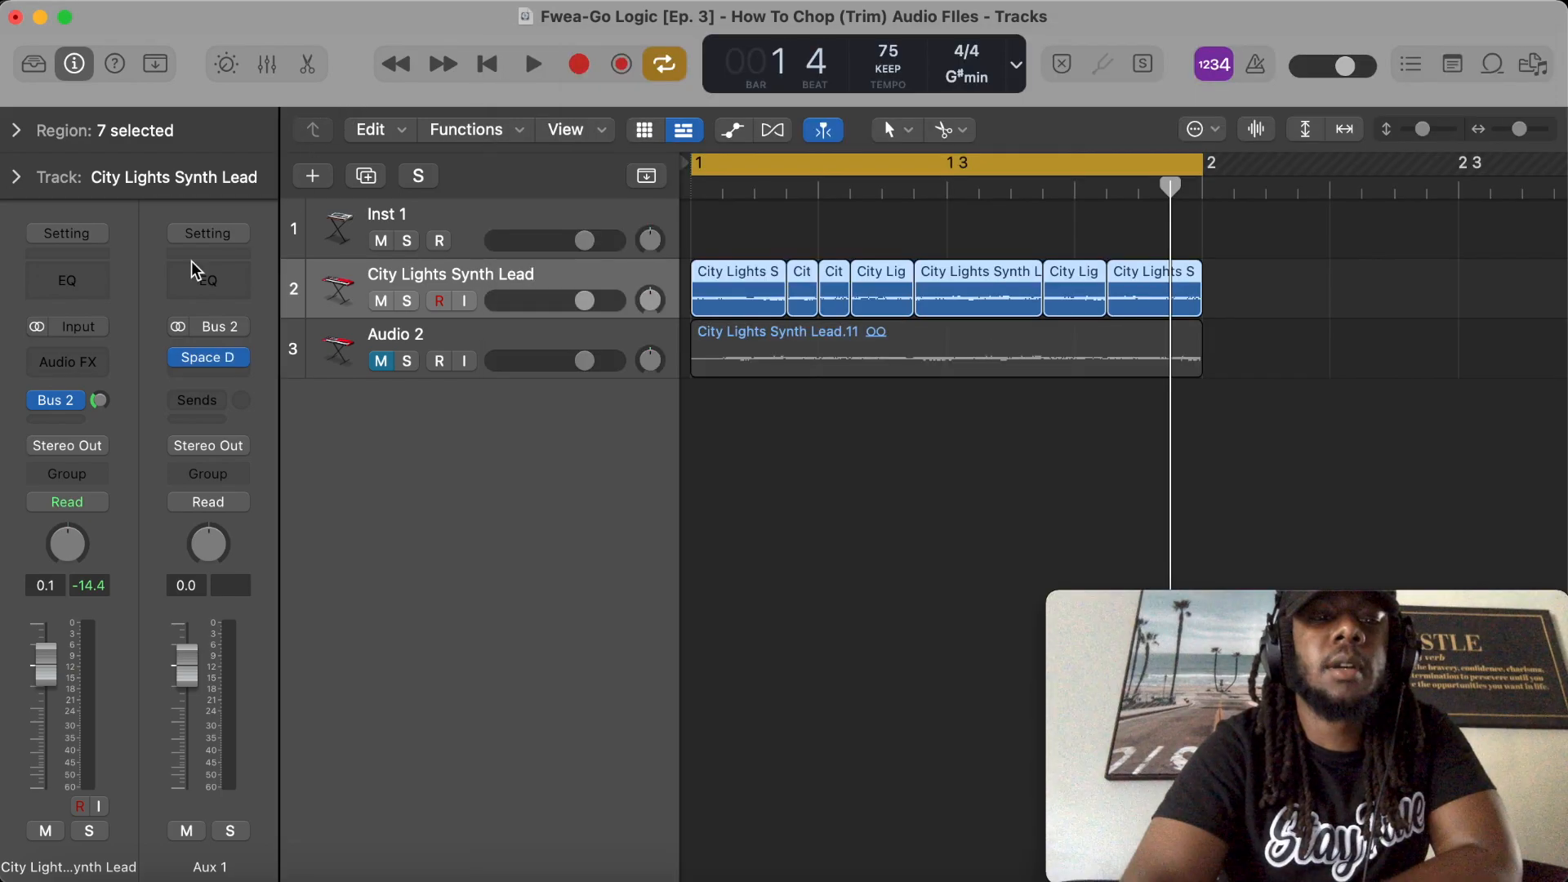
Step: Add a second send to Bus 4 on the City Lights Synth Lead track and raise its send level
click(99, 401)
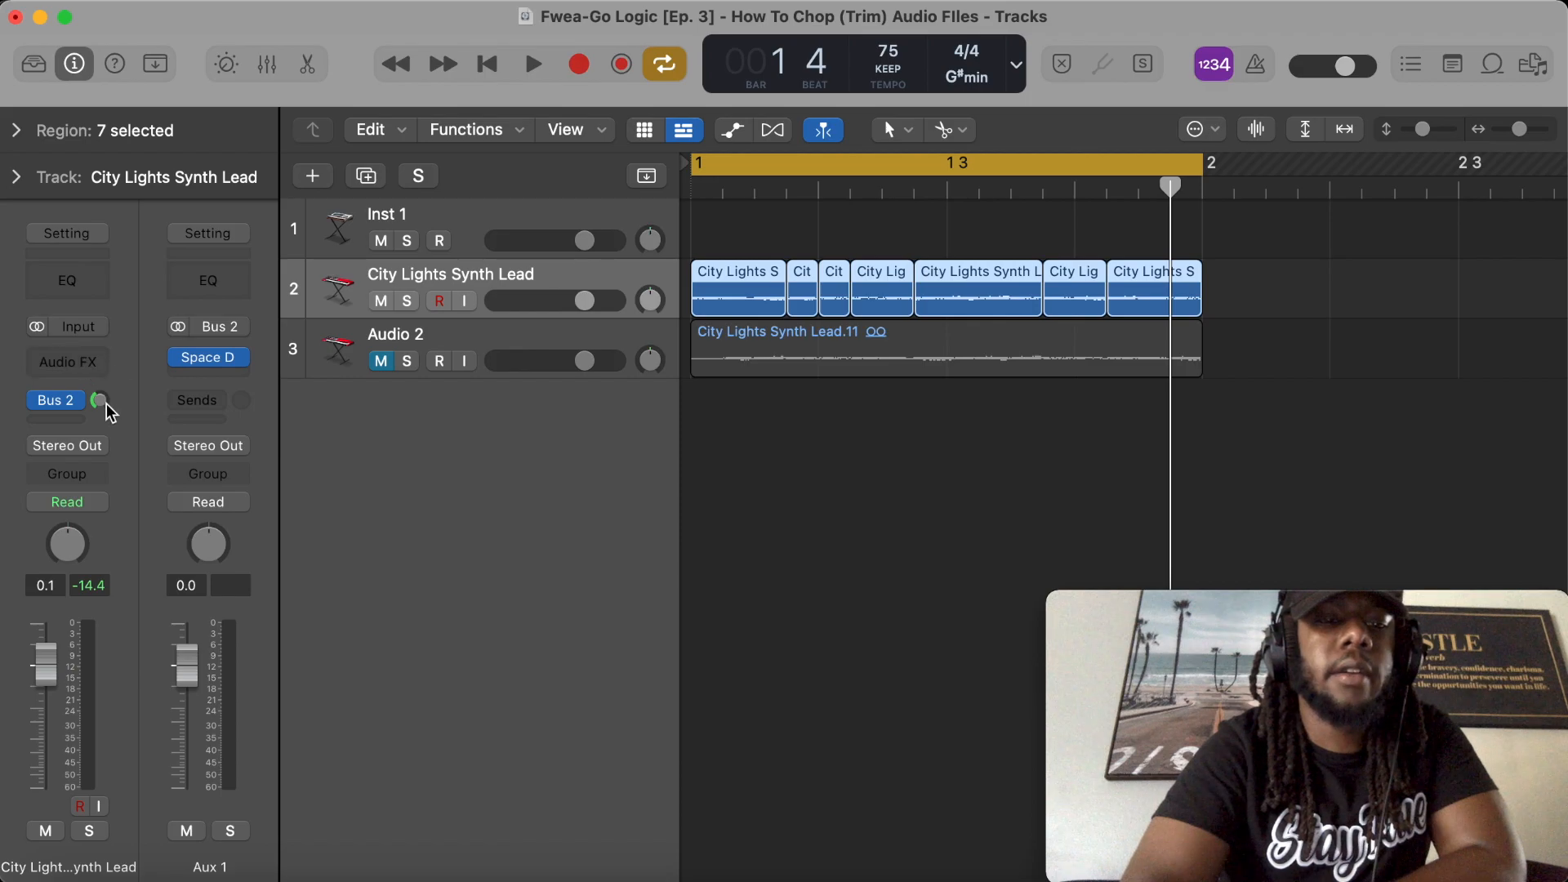
click(71, 420)
mouse_move(147, 450)
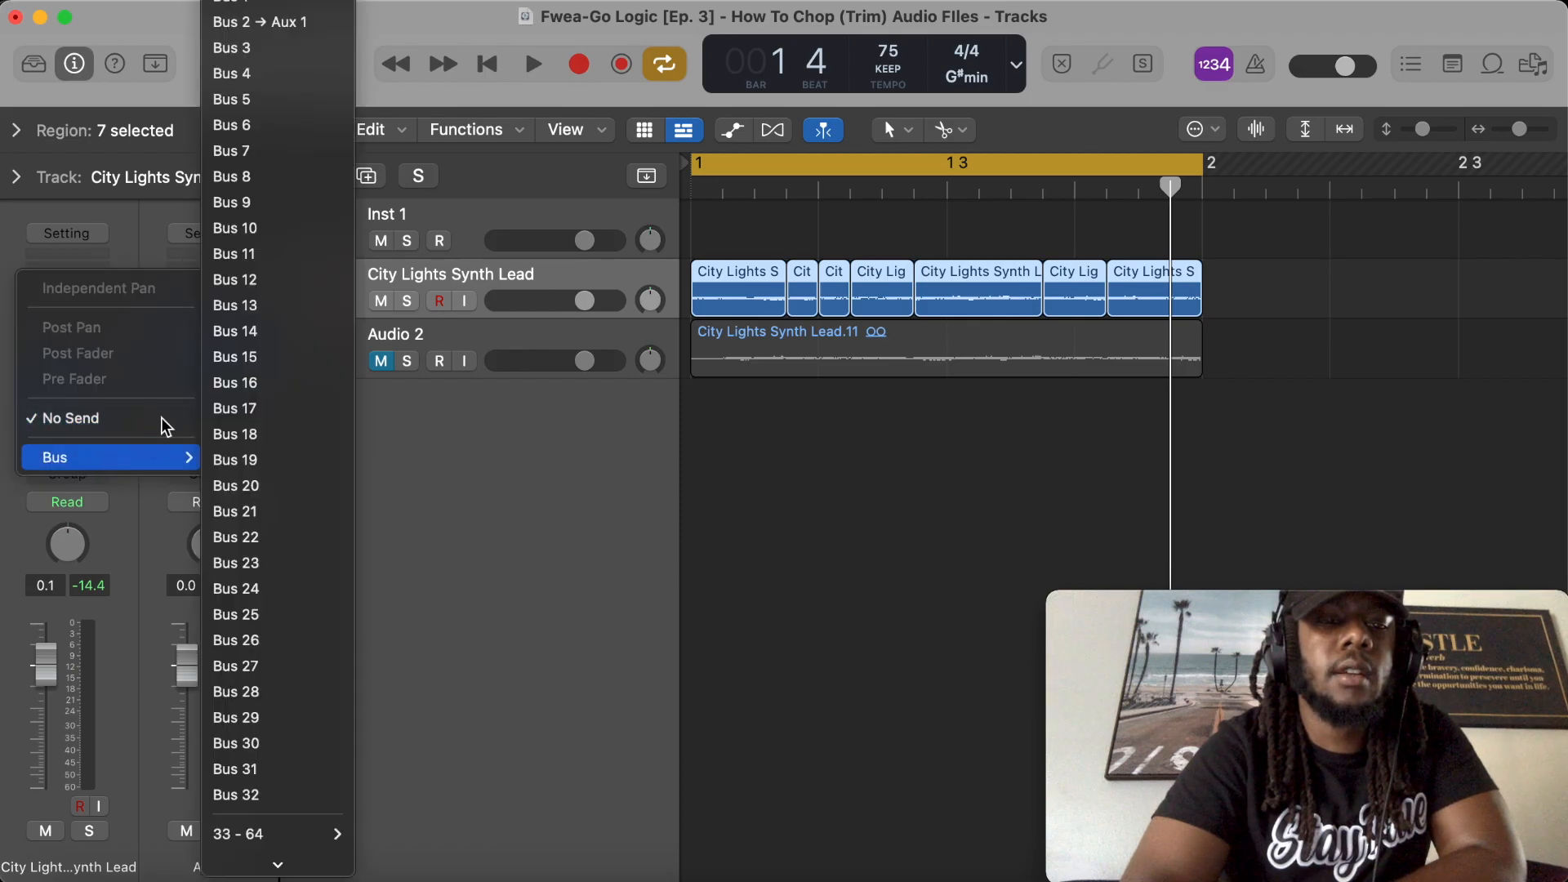
click(289, 75)
drag(102, 400, 89, 314)
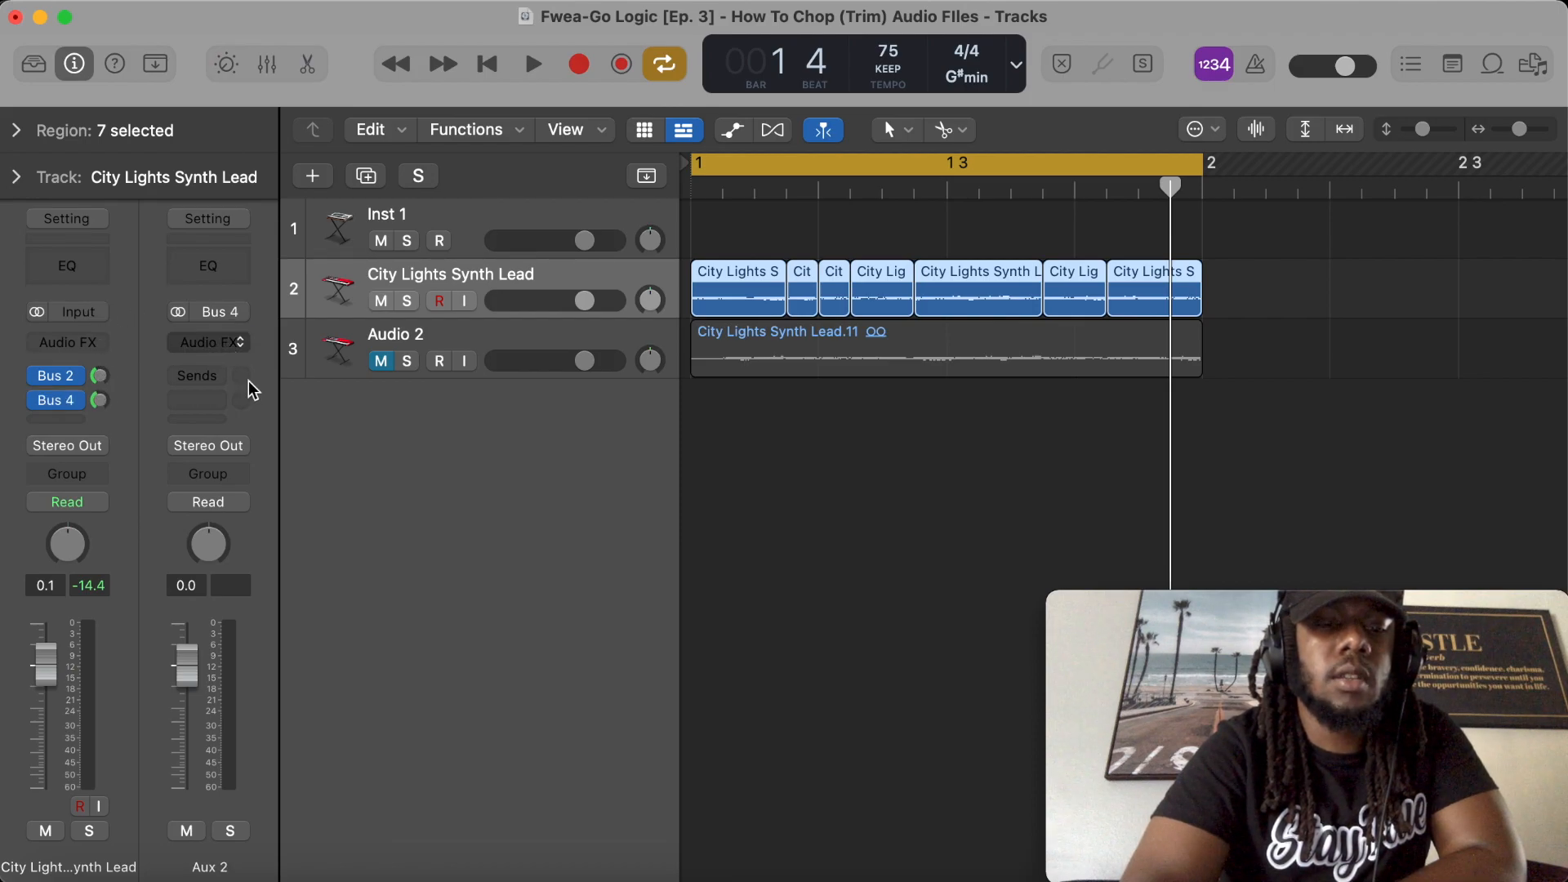
Step: Insert the Chorus modulation effect on the Aux 2 channel with Factory Default settings and play back the cycle
click(239, 342)
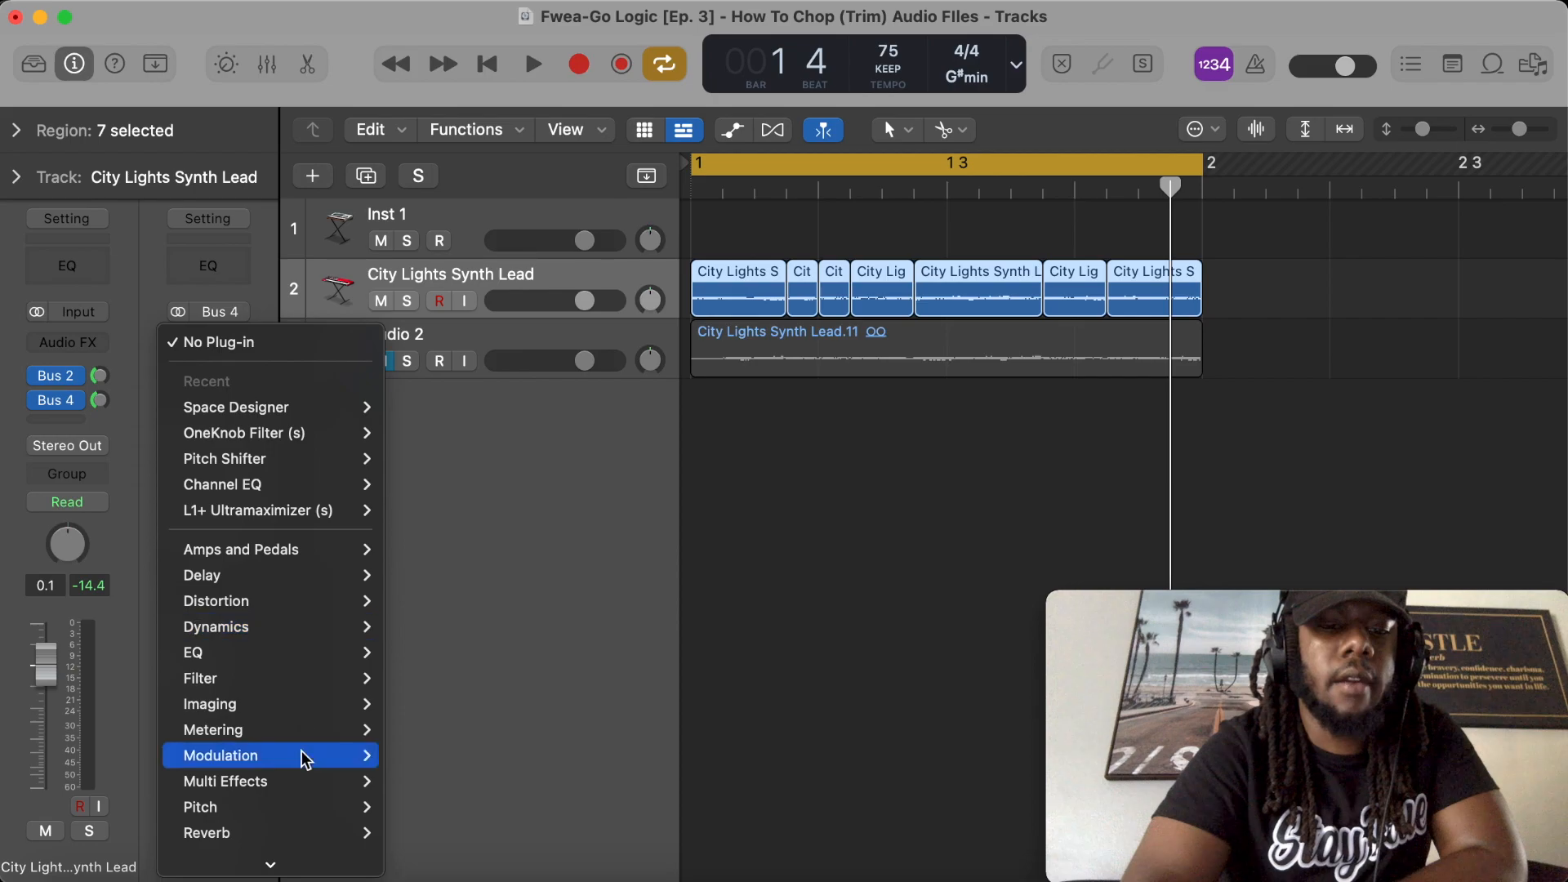
mouse_move(306, 759)
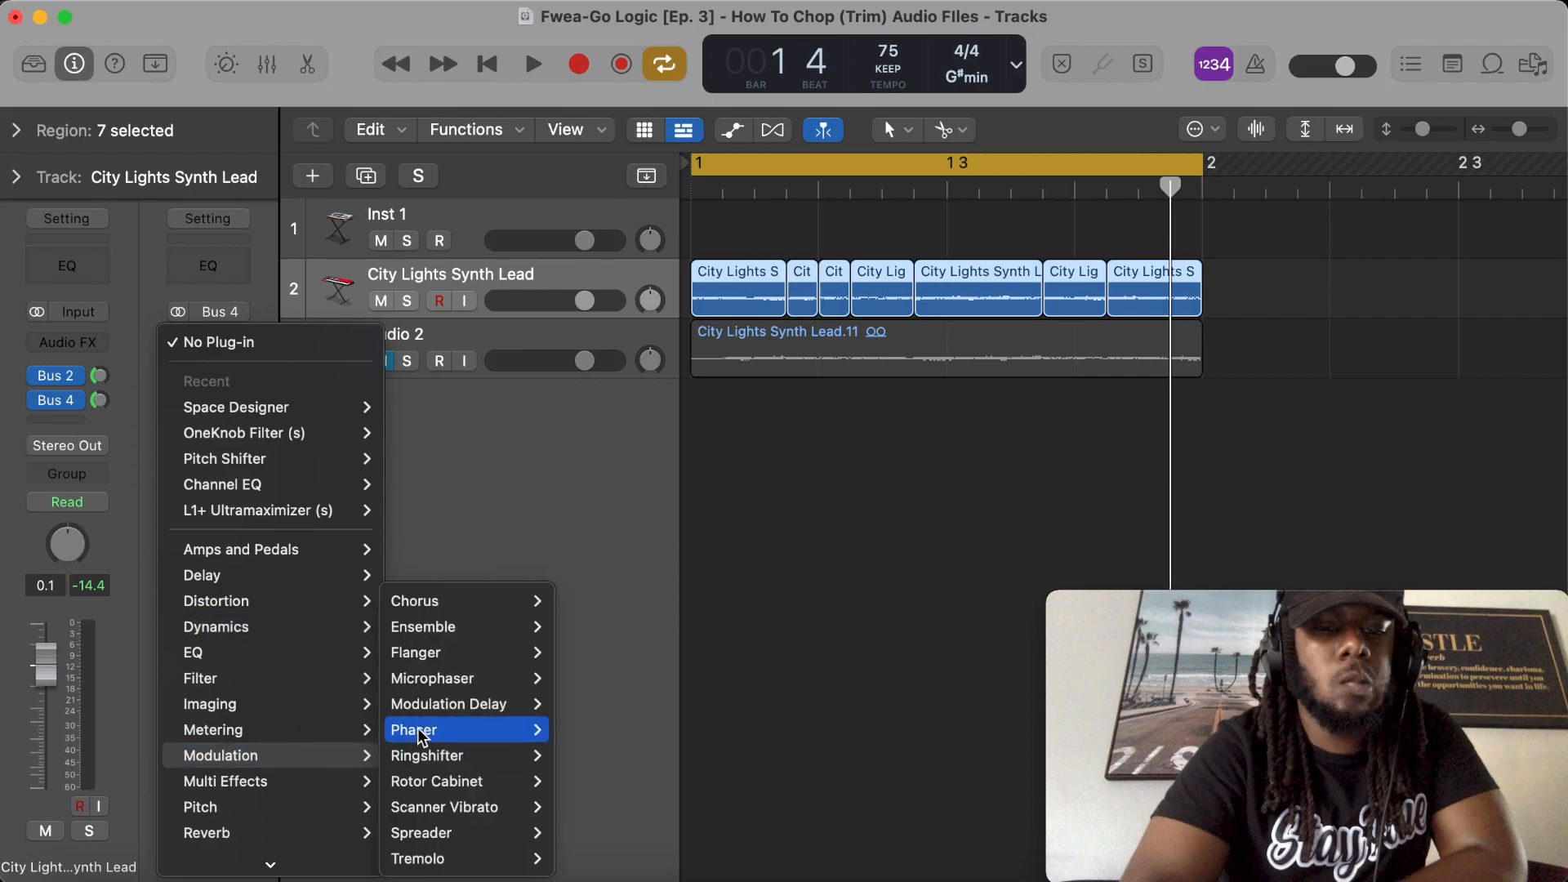
mouse_move(458, 630)
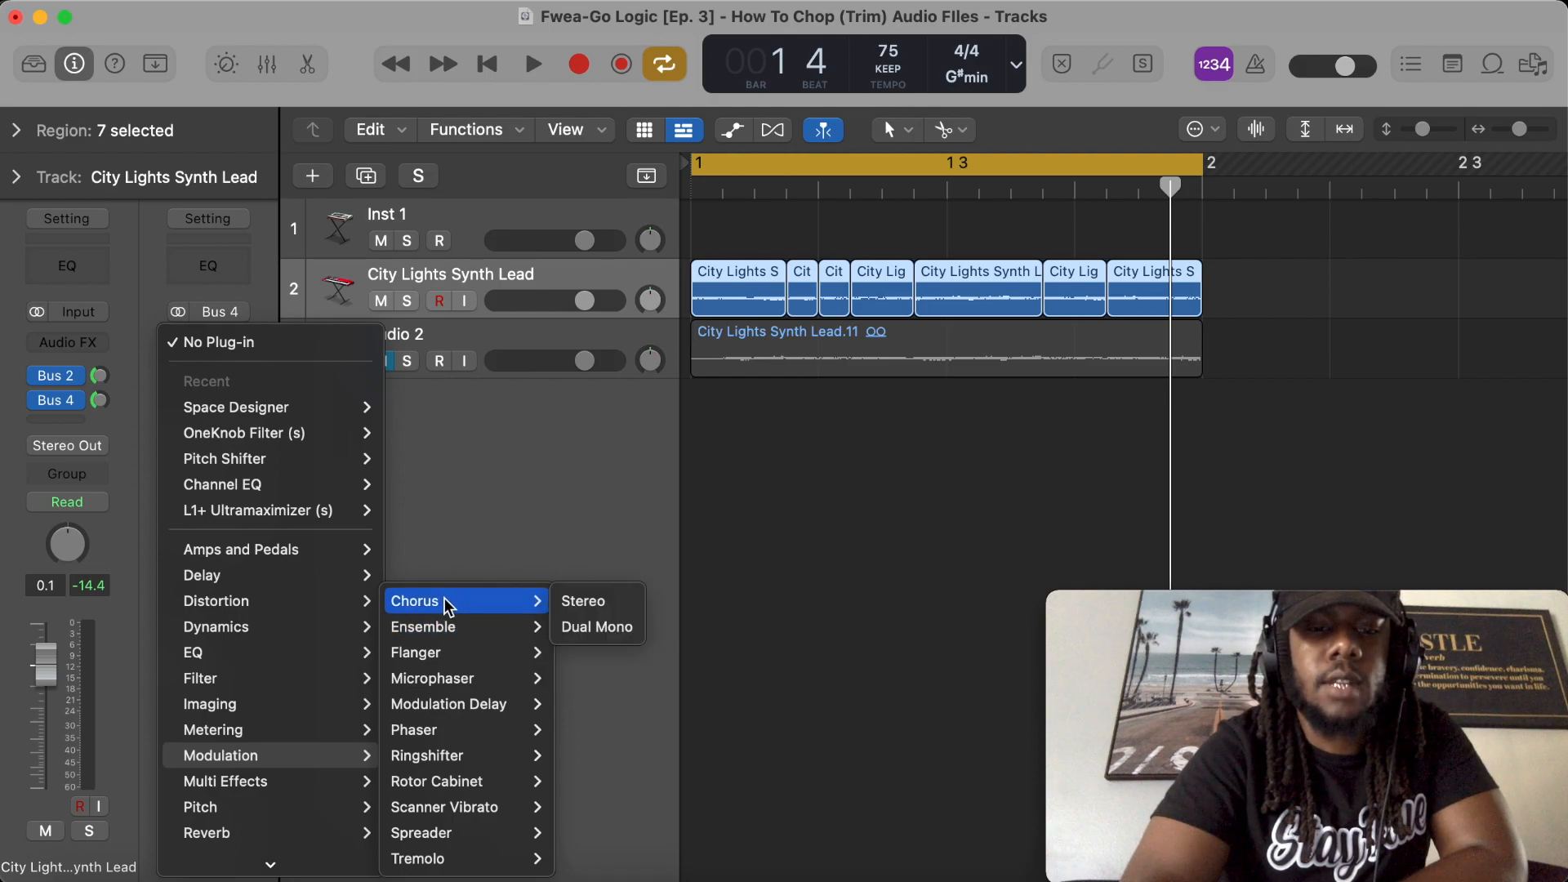
click(527, 579)
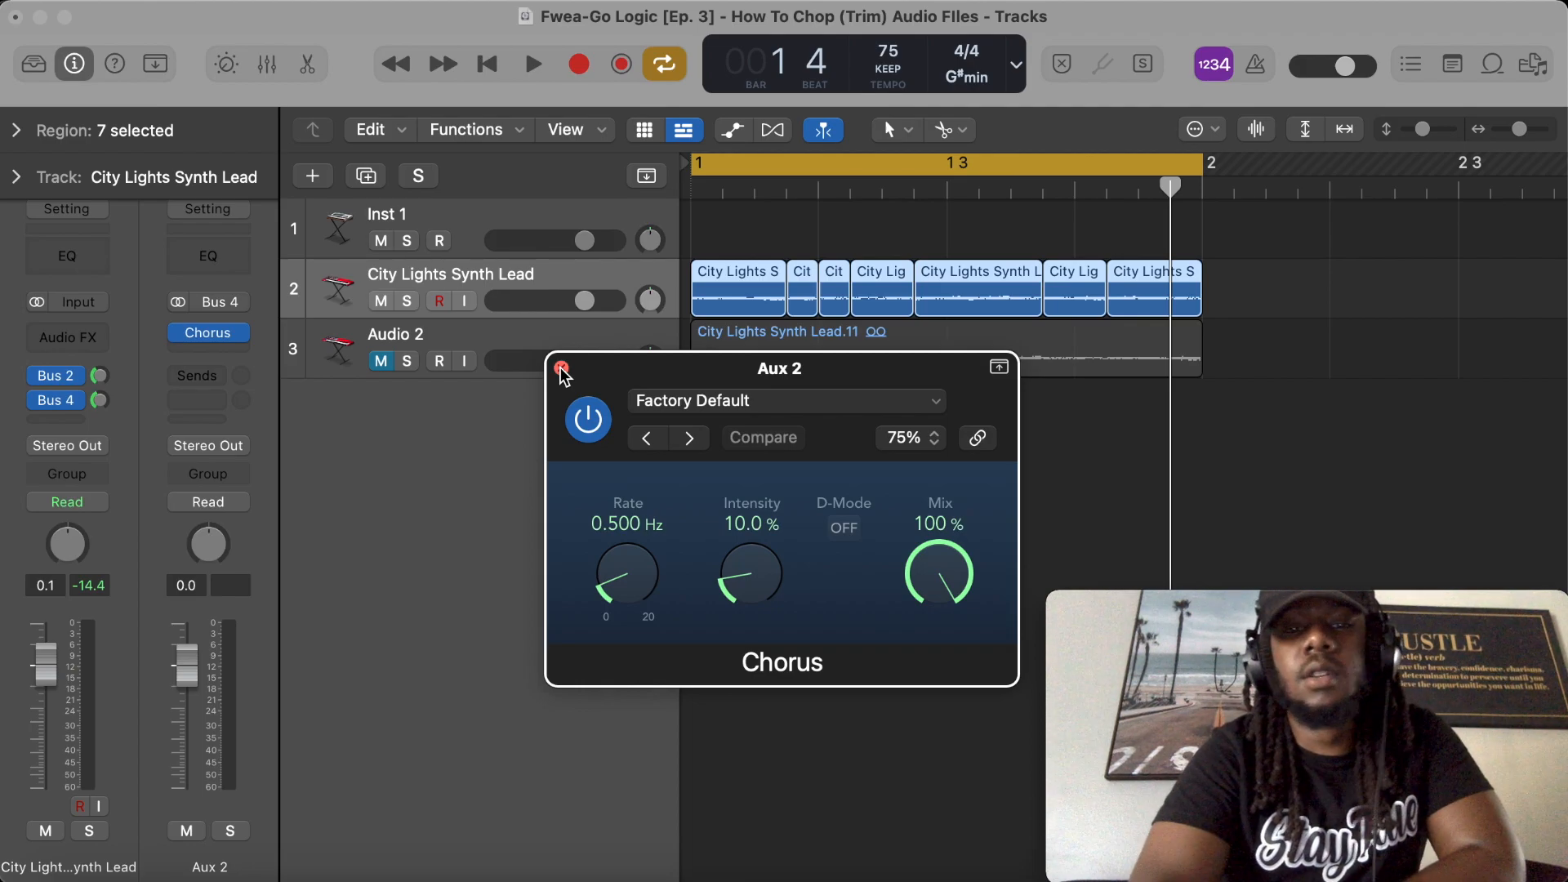
click(562, 368)
key(space)
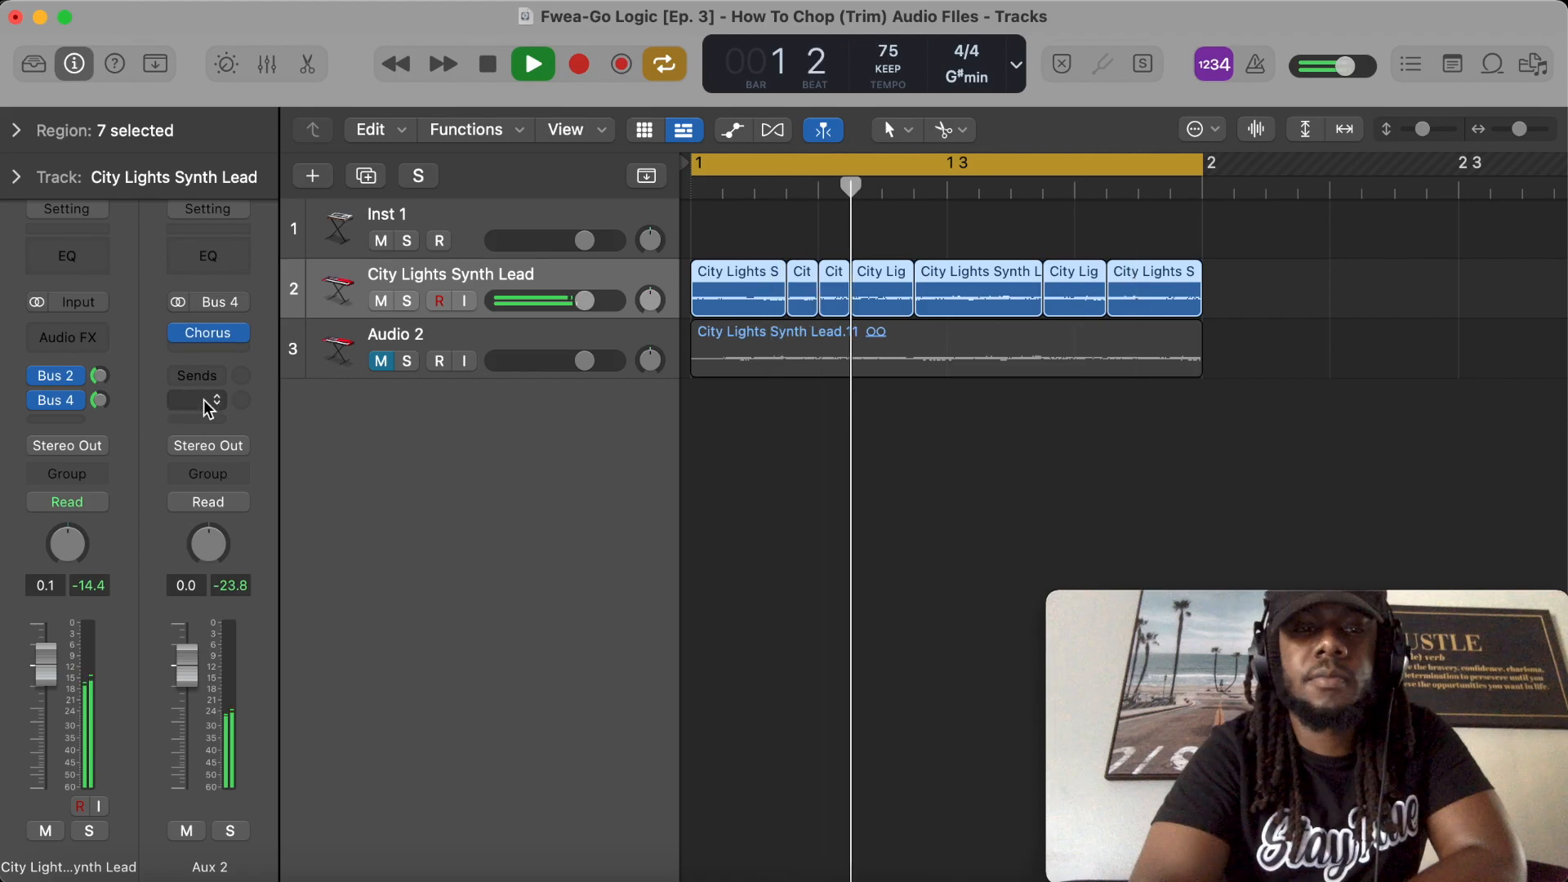
Step: Stop playback and add a third send to Bus 6 on the City Lights Synth Lead track with a raised send level
key(space)
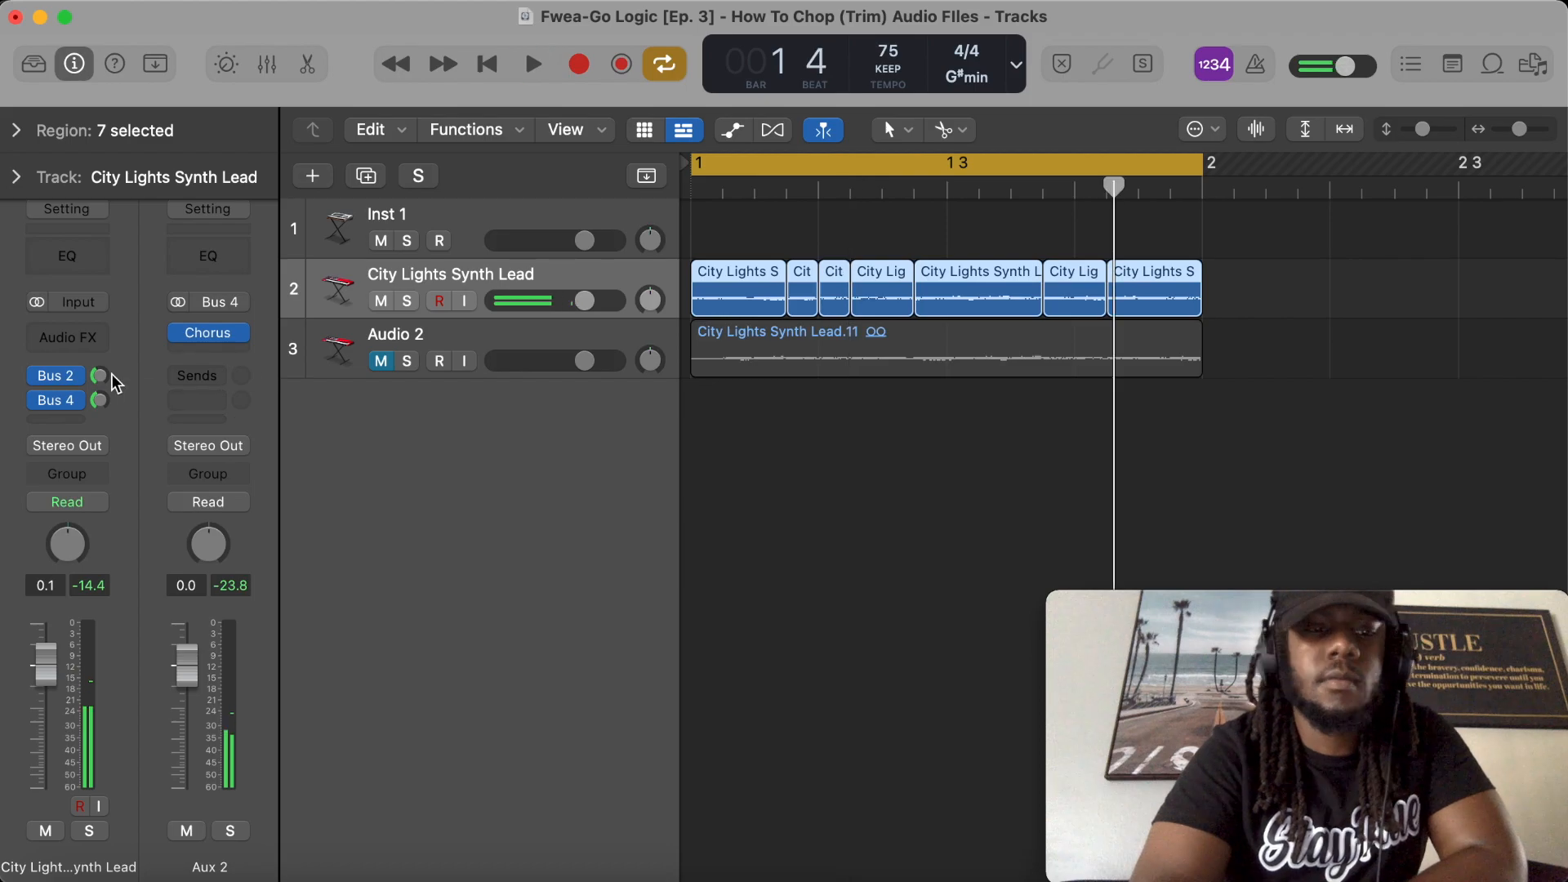
click(62, 421)
mouse_move(111, 459)
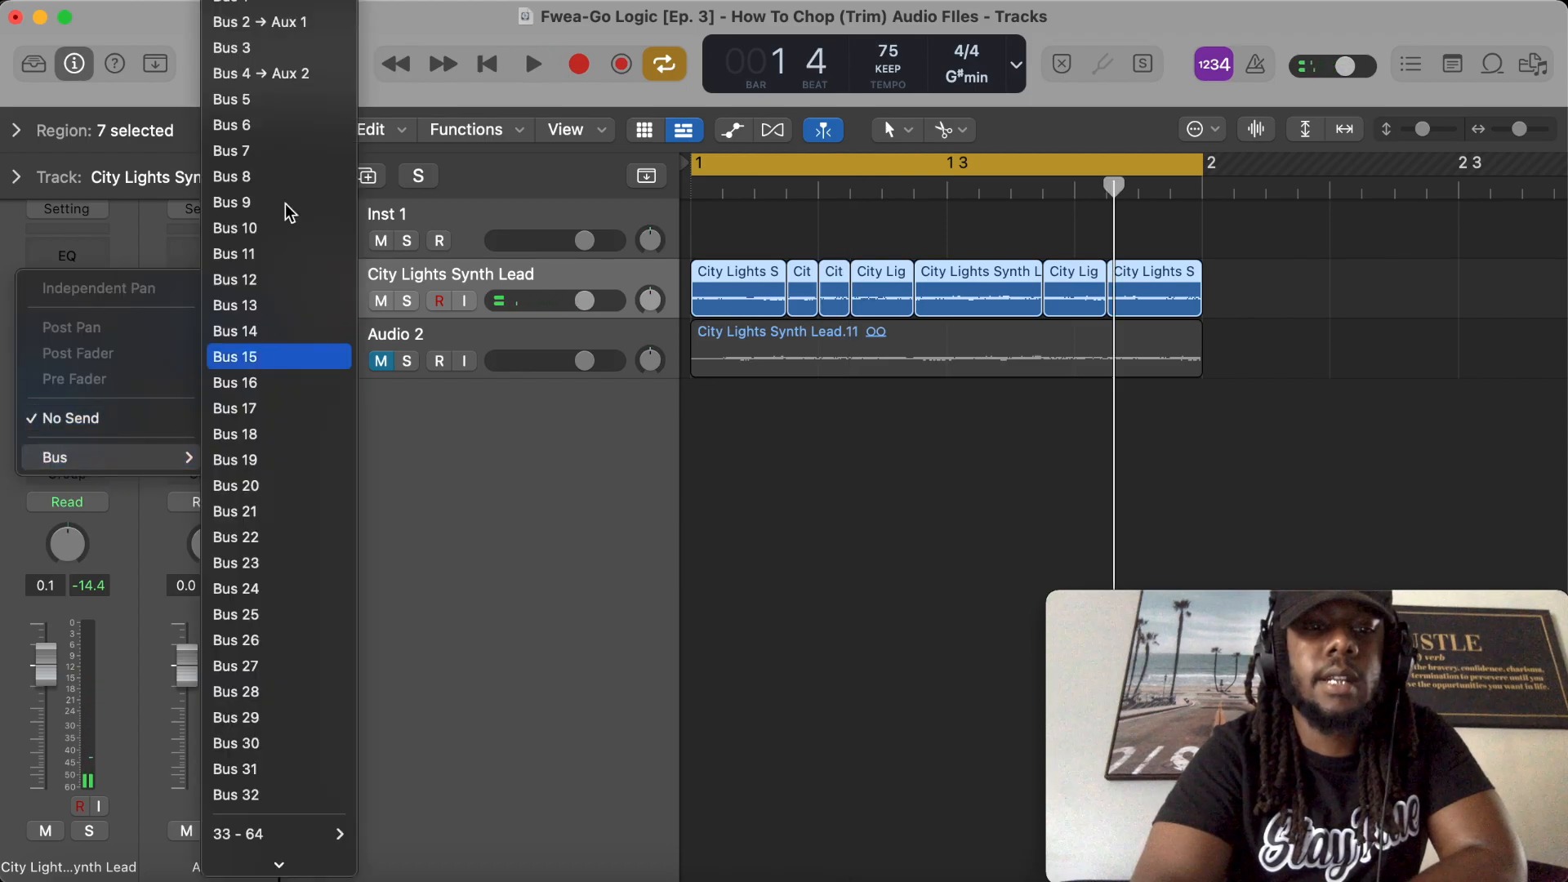
click(286, 125)
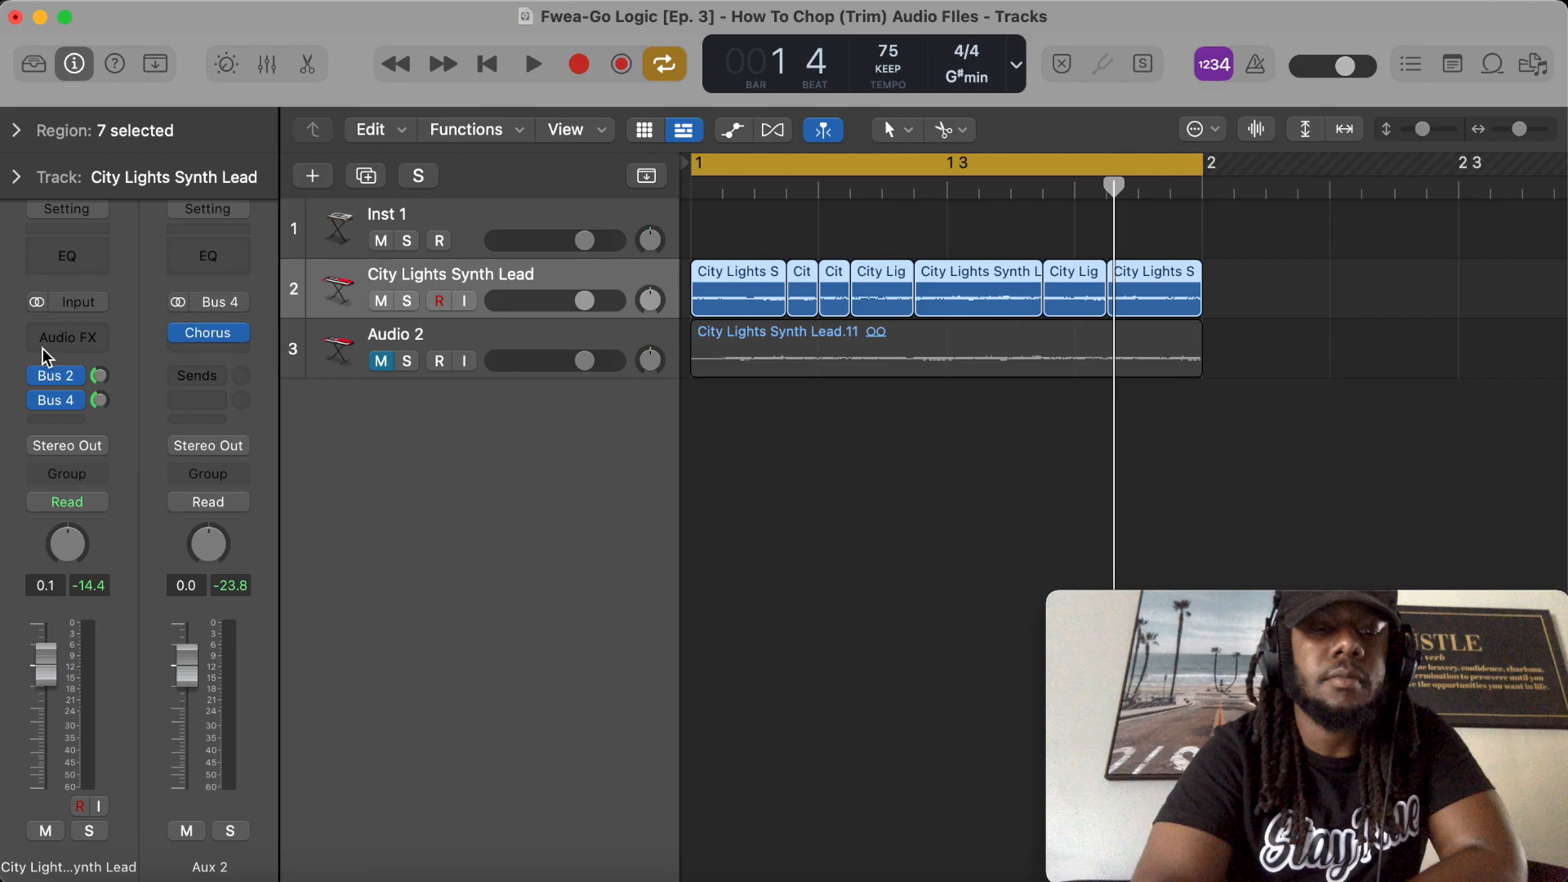
drag(98, 392, 91, 320)
Step: Insert the Tape Delay effect on the Aux 3 channel and choose a different delay note value
click(208, 317)
click(223, 322)
click(218, 311)
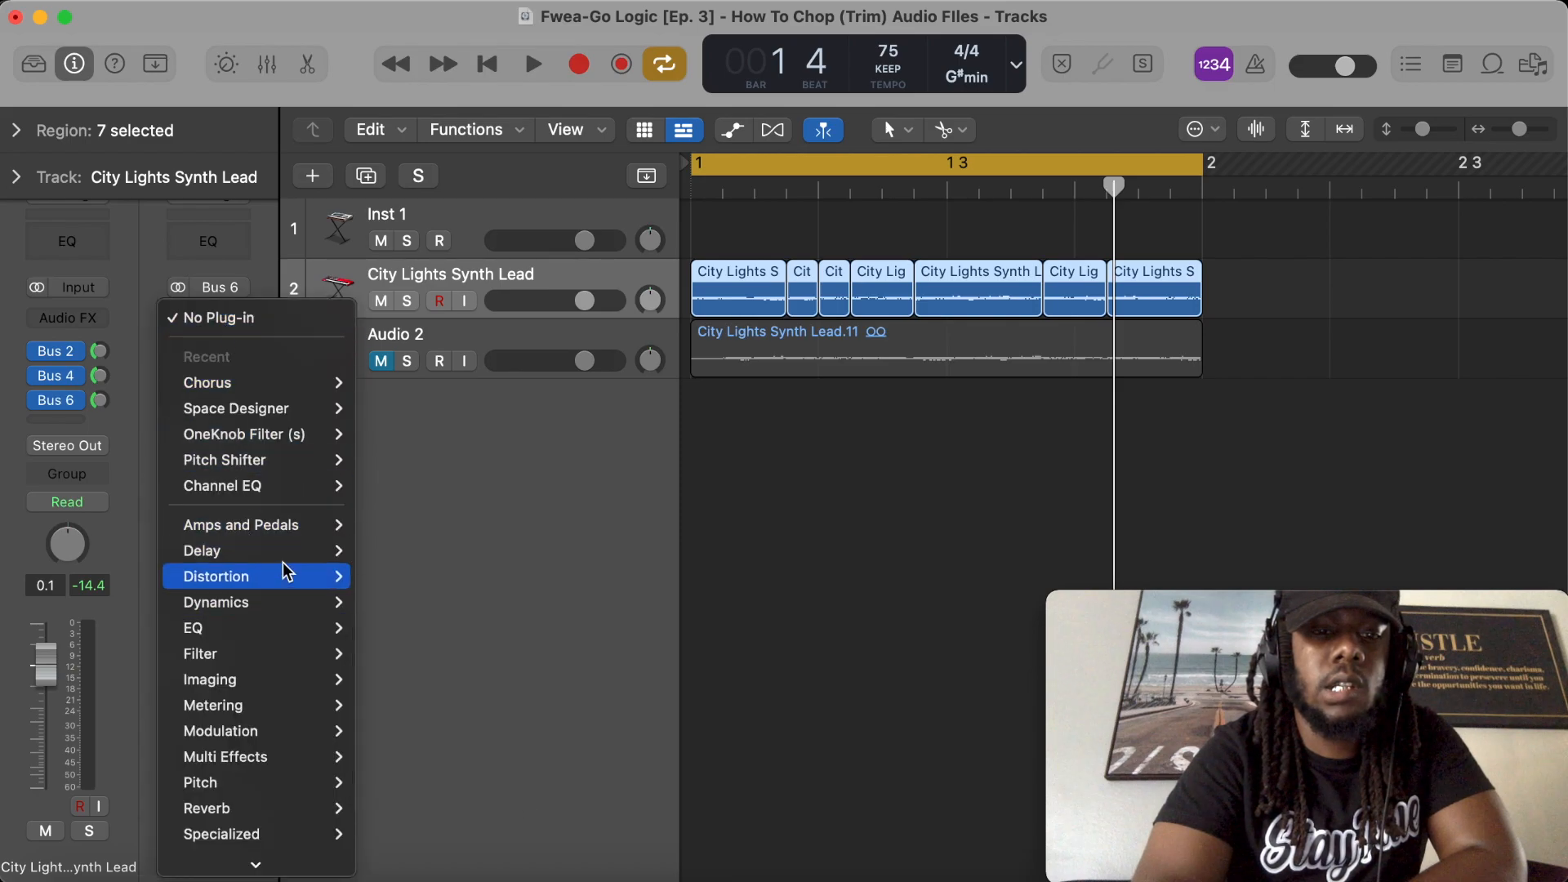
mouse_move(289, 550)
click(427, 653)
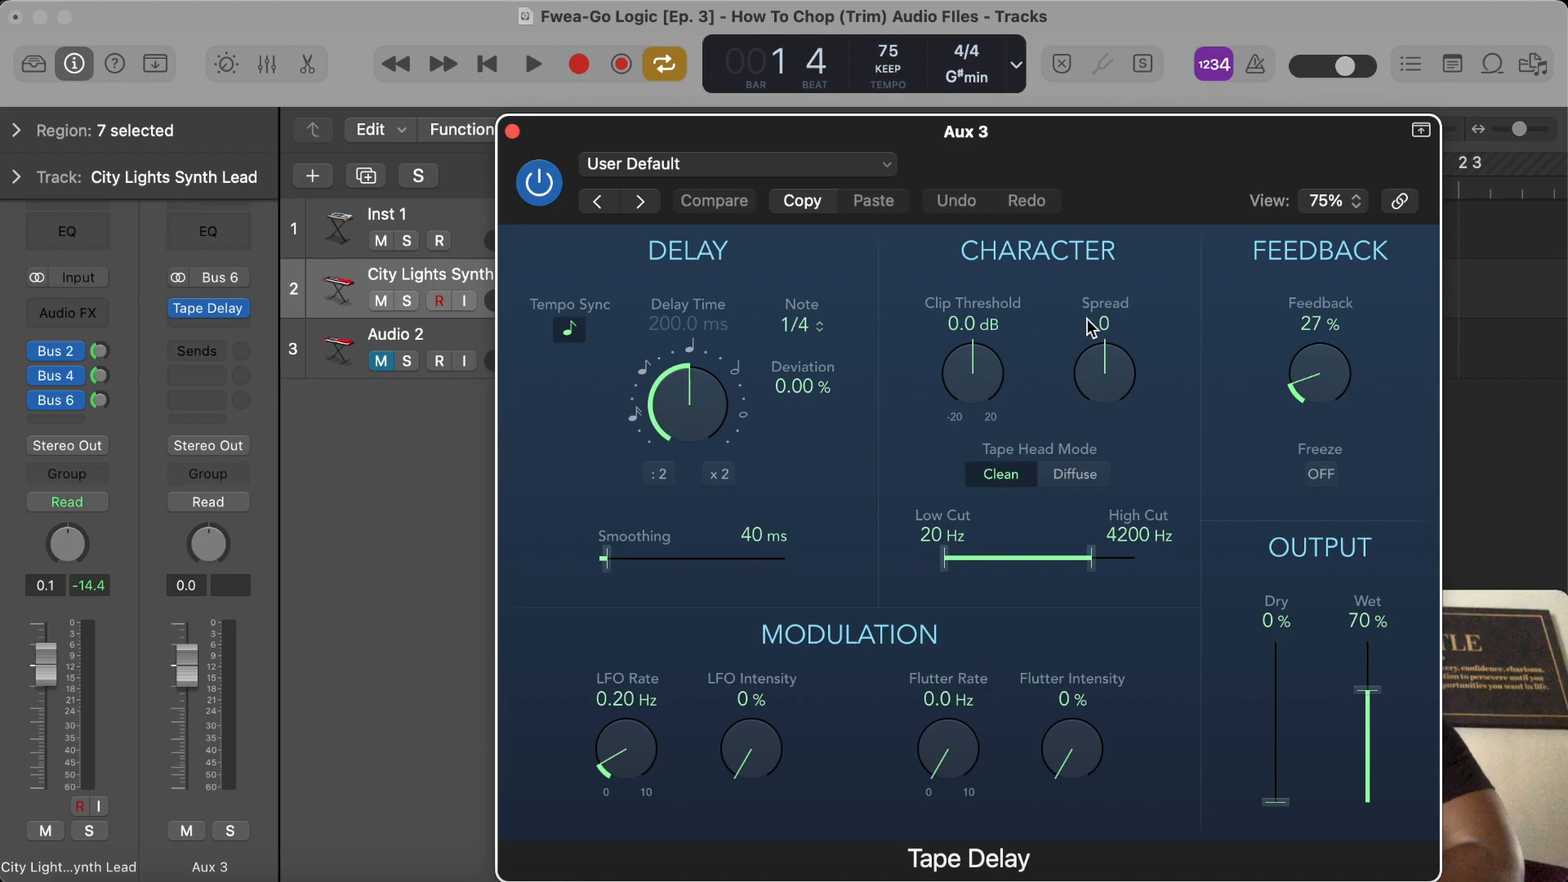
click(806, 329)
click(807, 251)
click(513, 131)
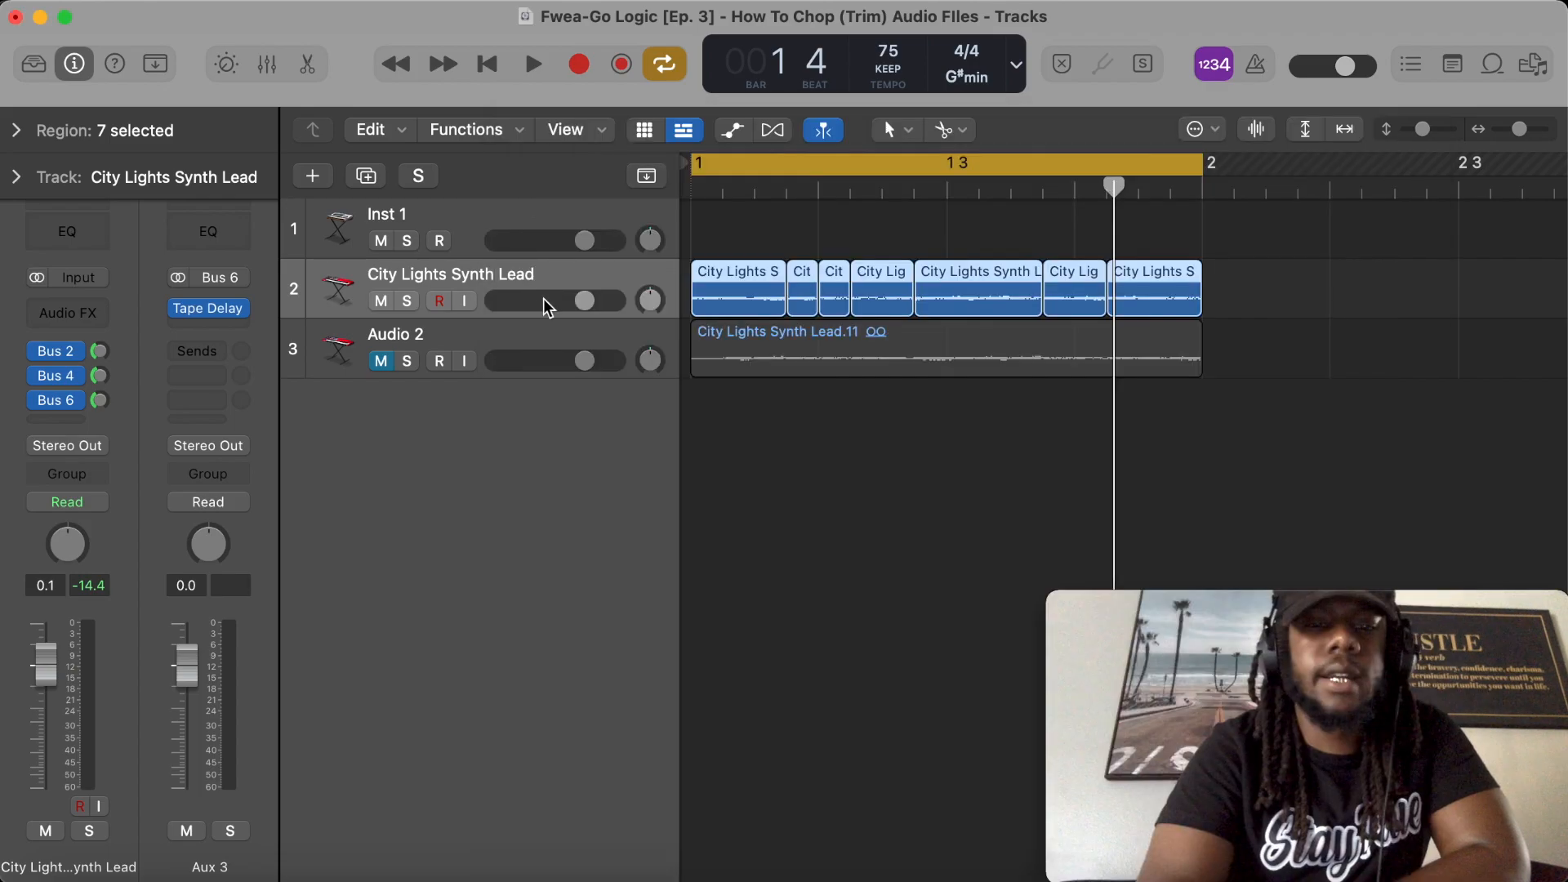
Step: Shorten the ends of all seven selected City Lights Synth Lead chops to leave gaps between them, and play back the cycle
drag(779, 301, 743, 307)
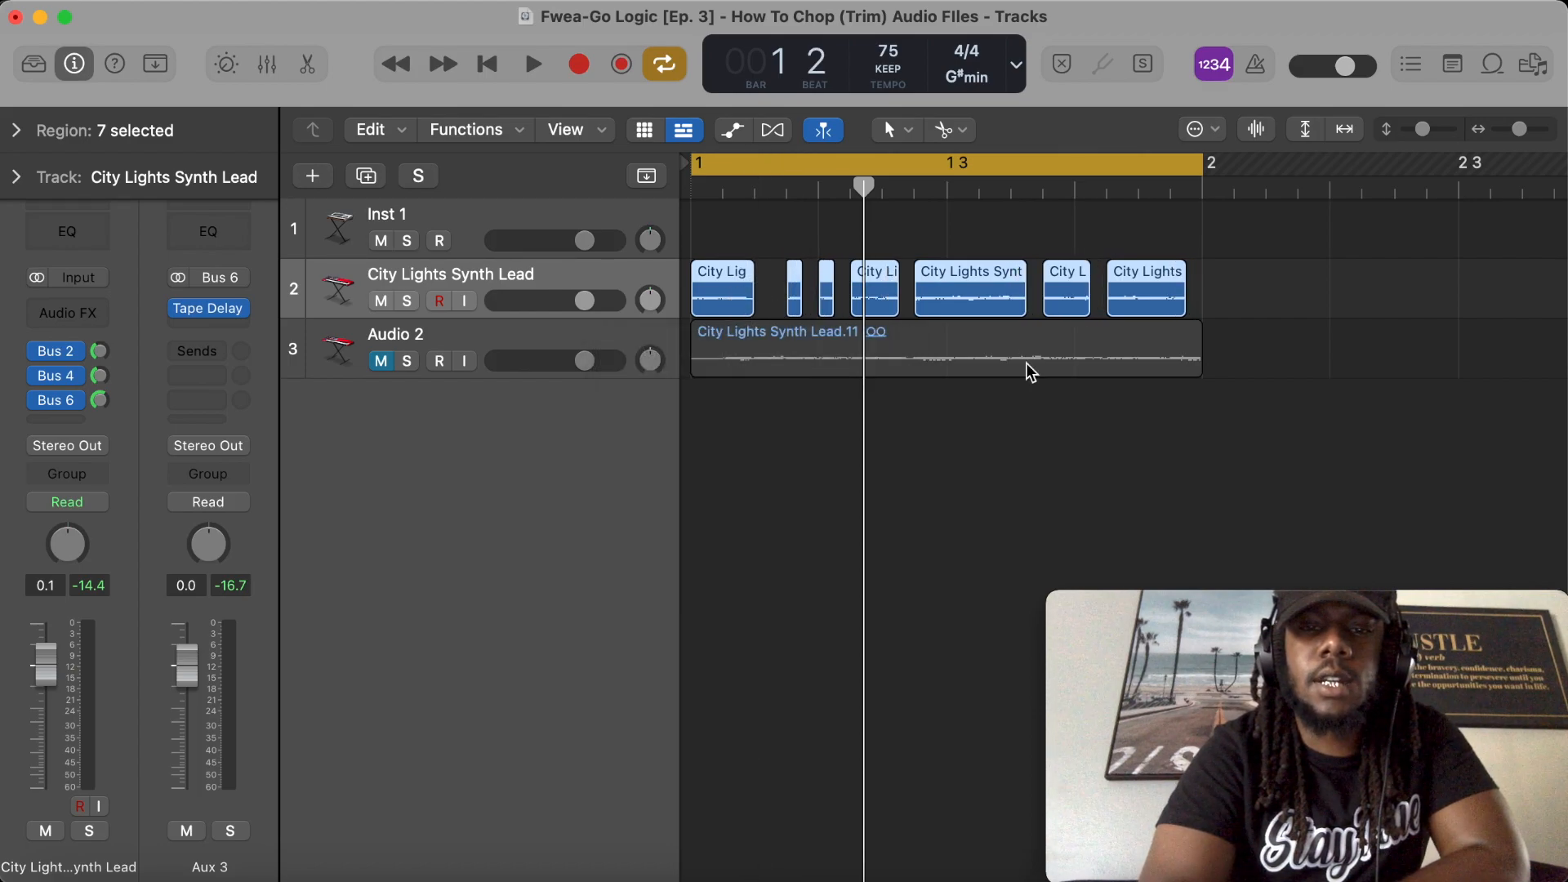
key(space)
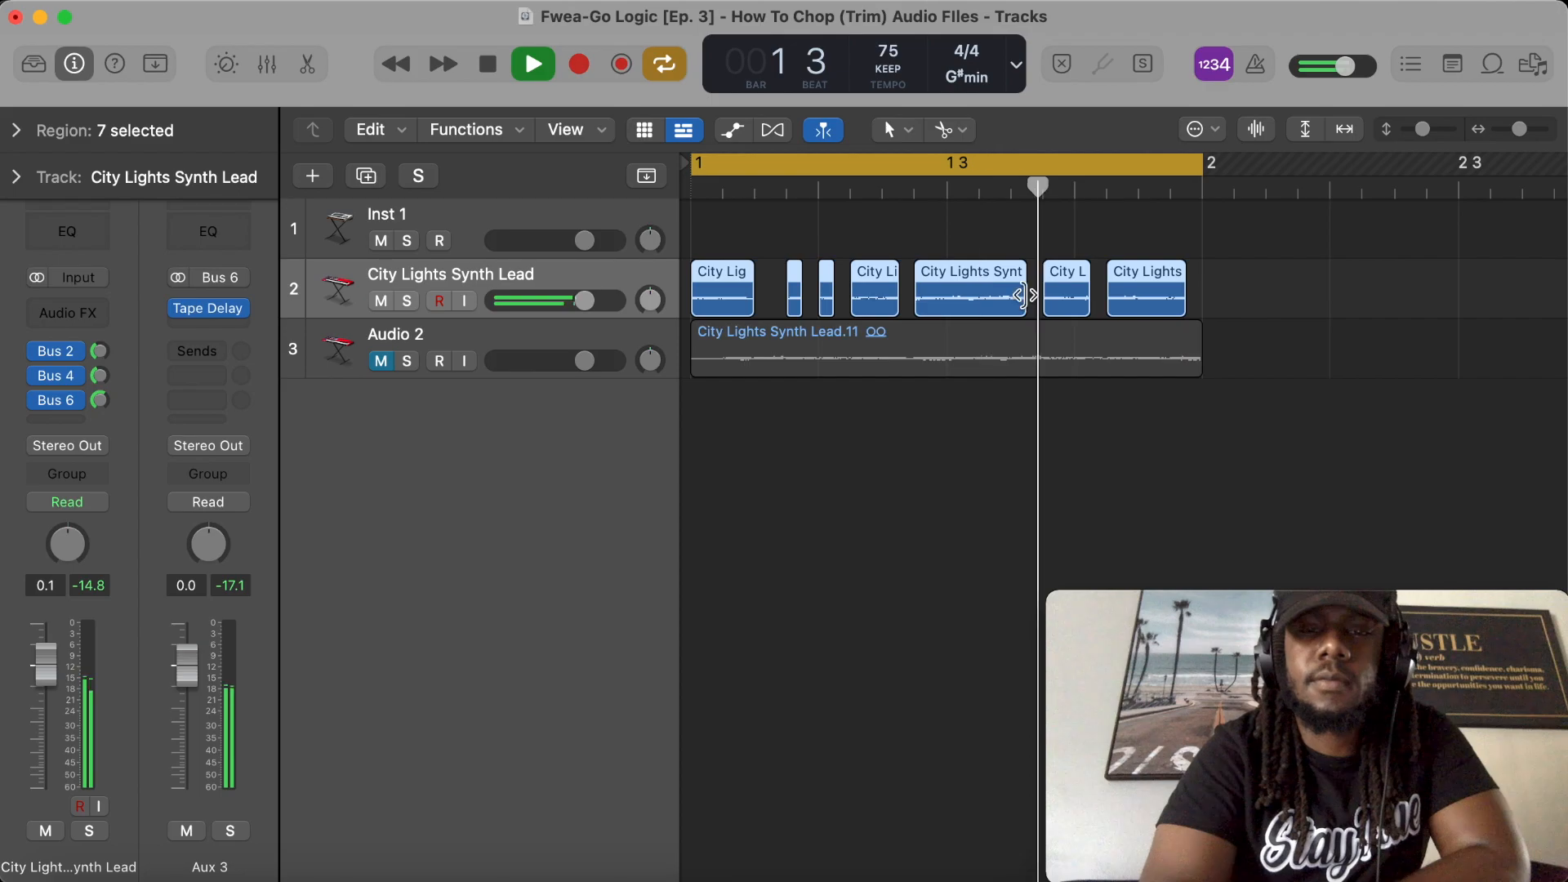
Step: Bypass the Bus 6 send on the City Lights Synth Lead track and replay the cycle without the delay
key(space)
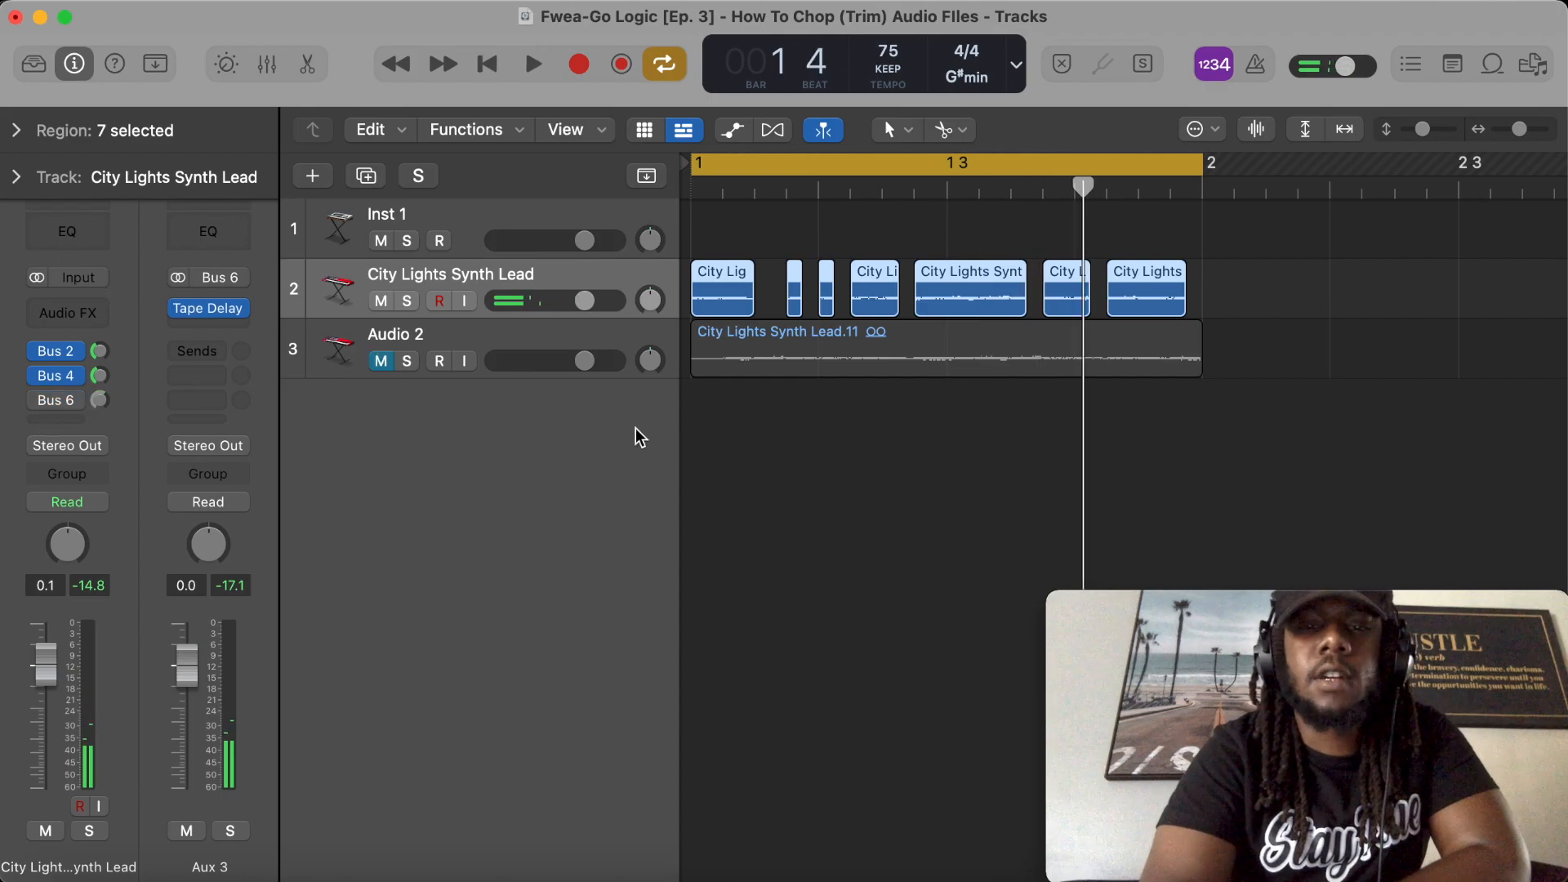
key(space)
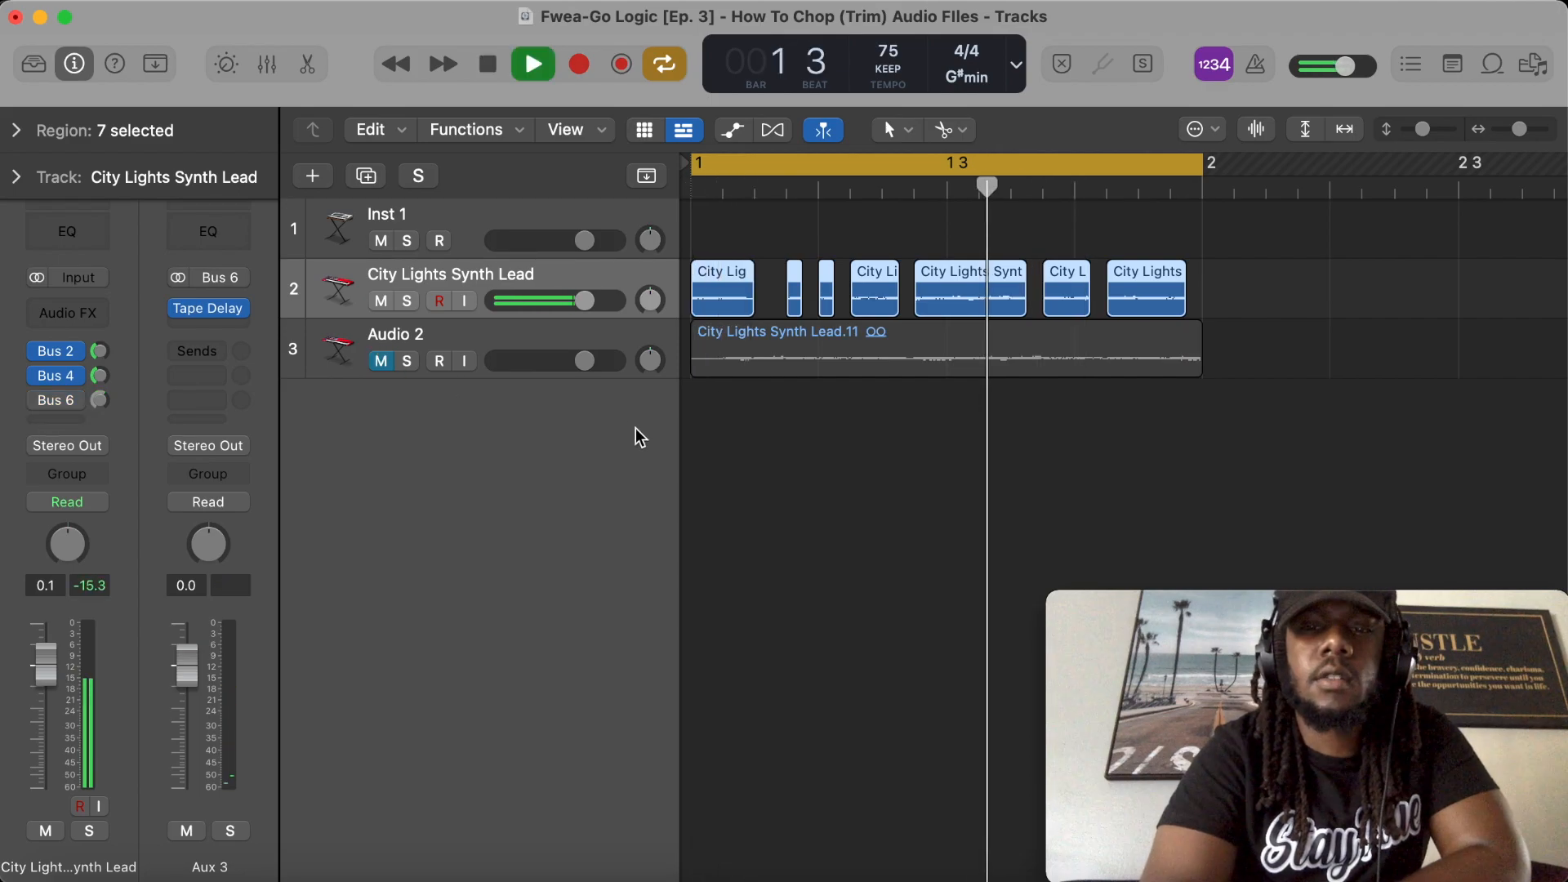
key(space)
key(space)
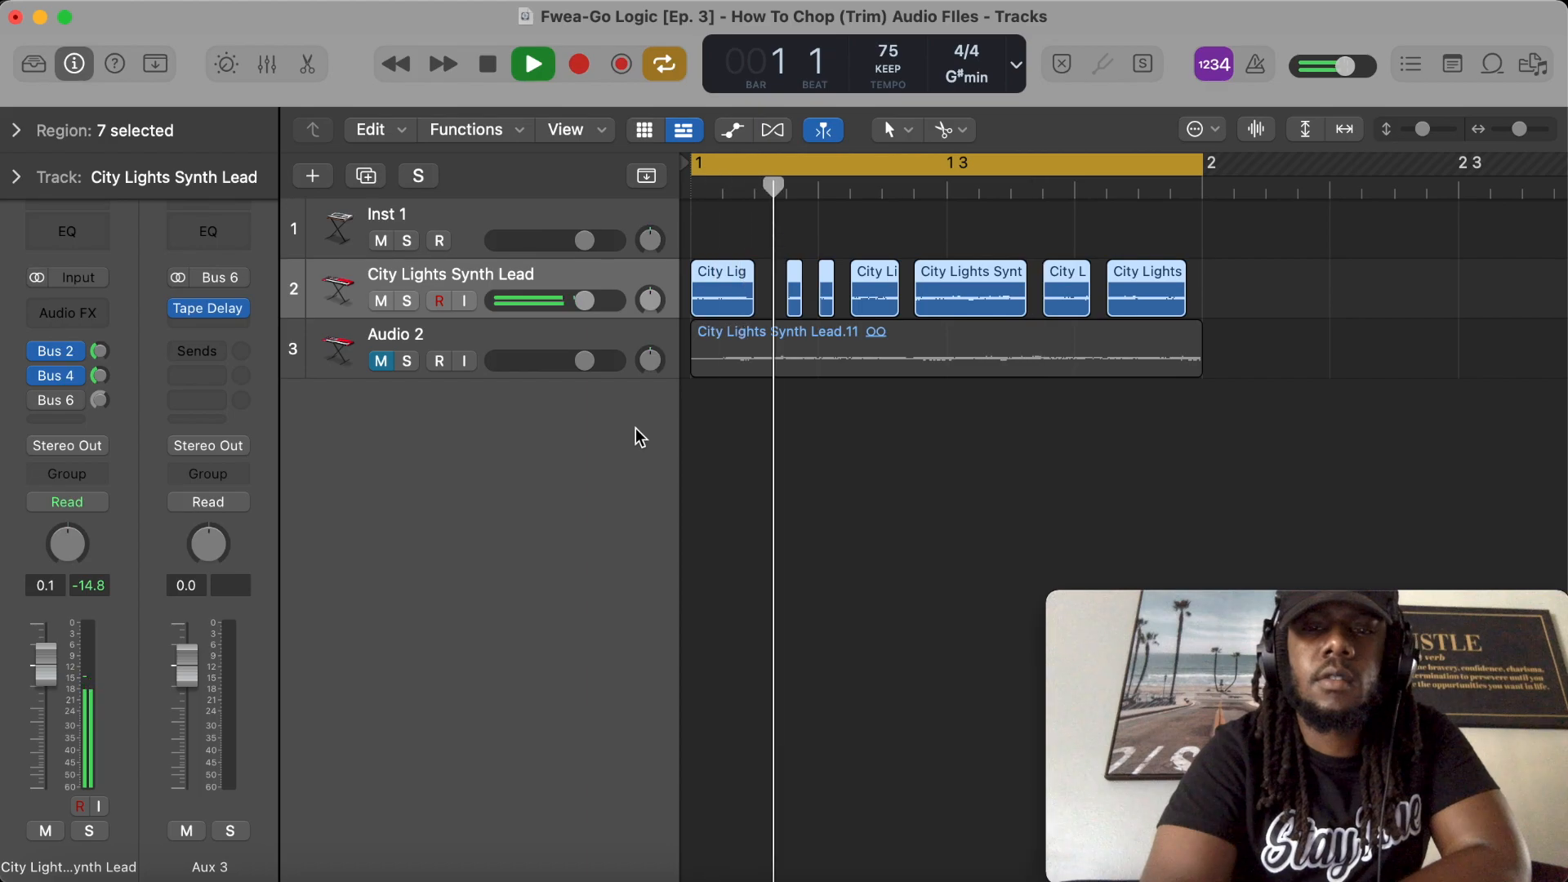
key(space)
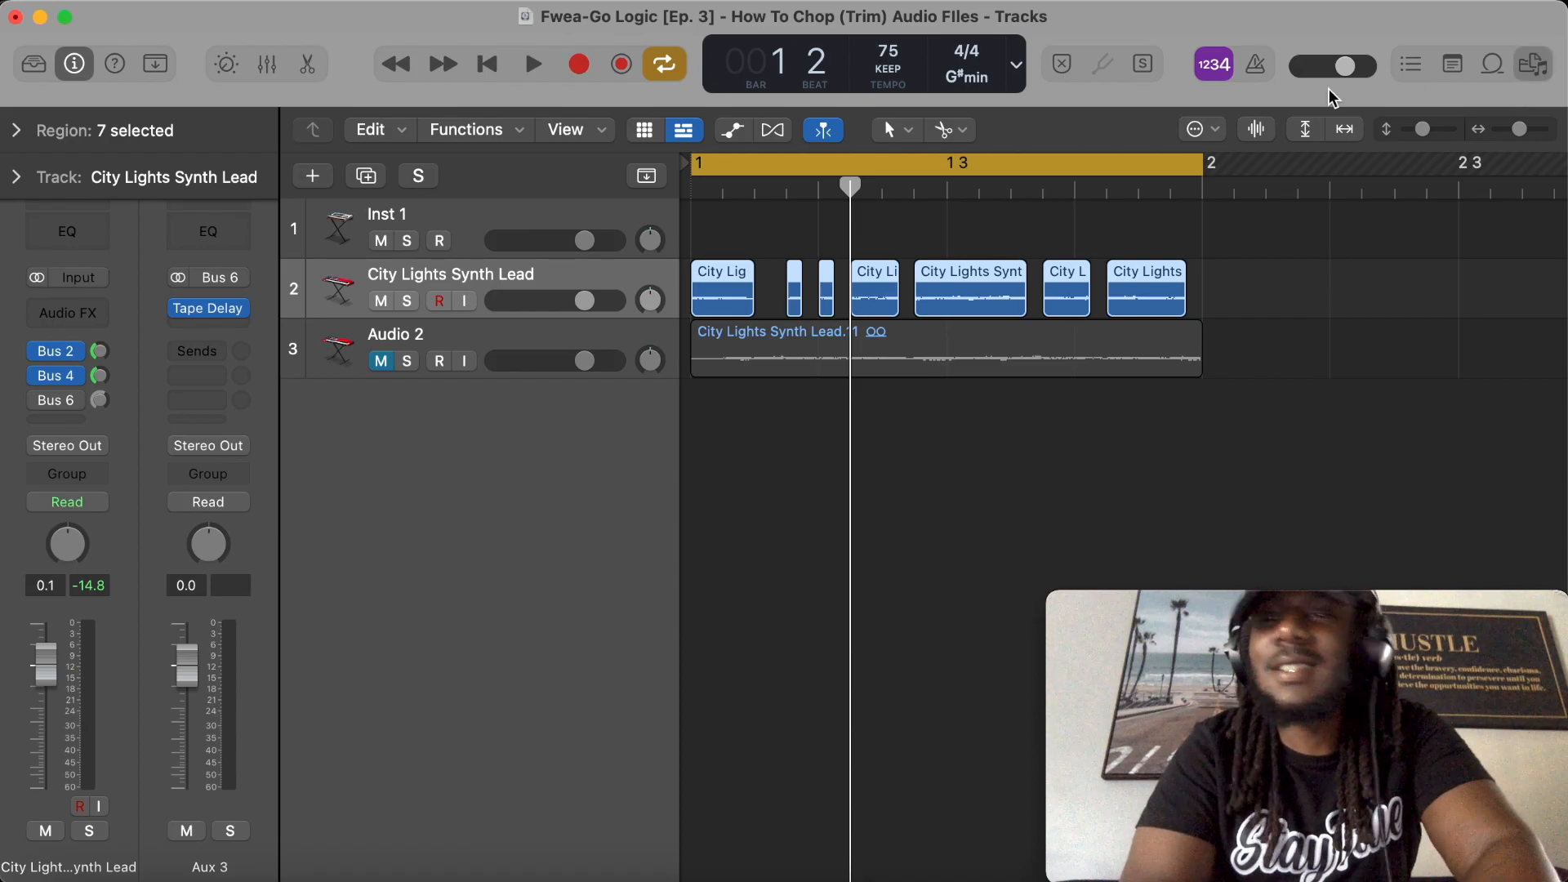
Step: Browse all files to the Tre Oh Fie Kit folder inside 4 THE SOFLOJOOK CANVAS
key(f)
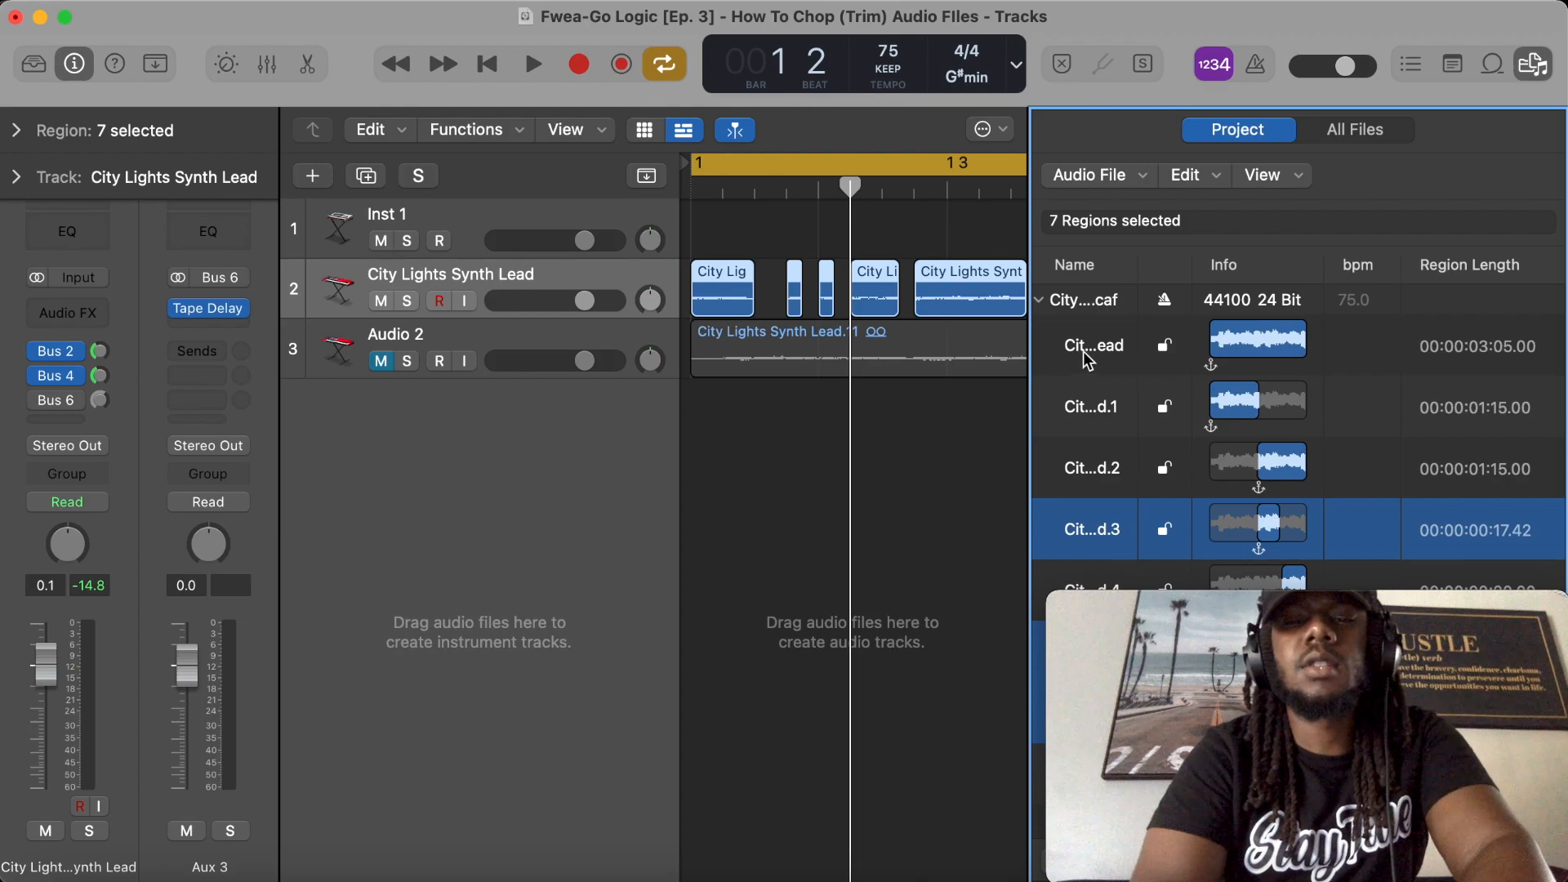
click(1354, 129)
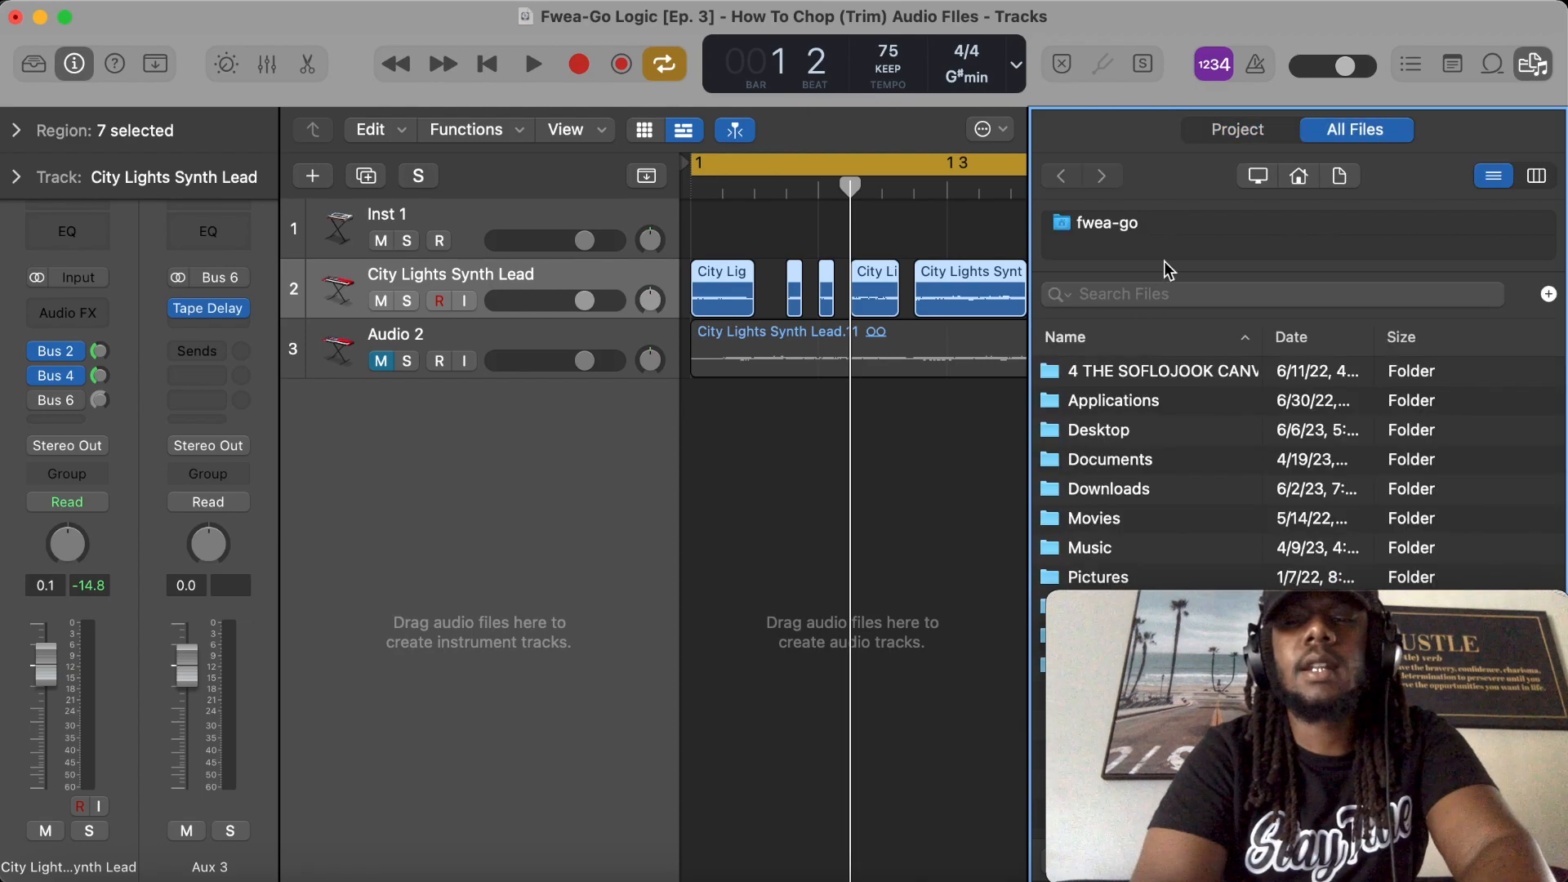
double_click(1155, 374)
click(1140, 372)
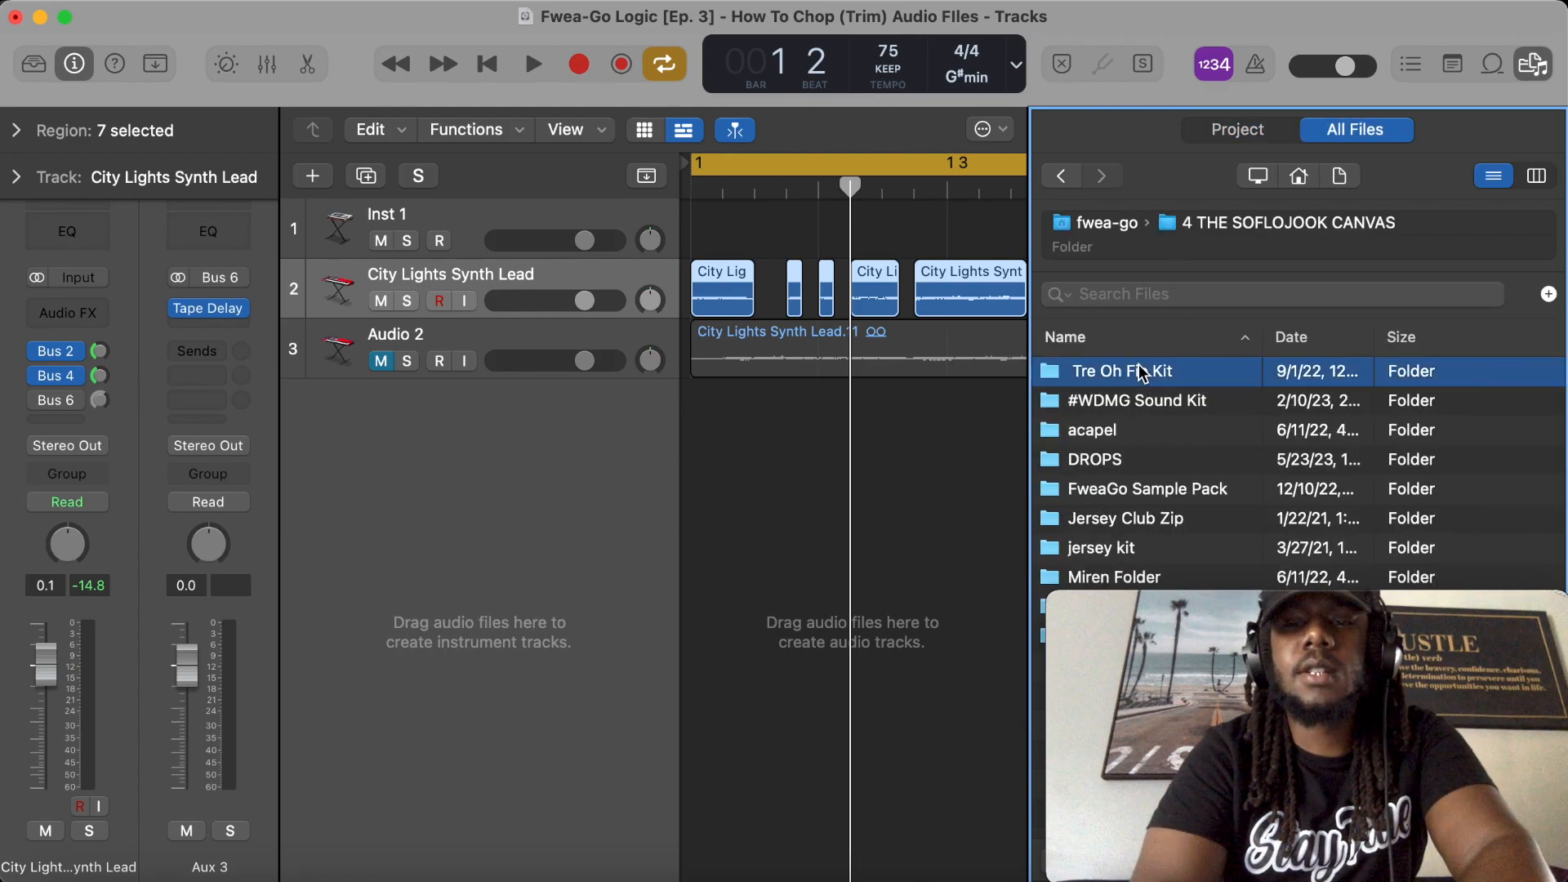
key(Return)
Step: Add kik36.wav from the kit as a new audio track below Audio 2, near the start of bar 1, and close the file browser
scroll(1164, 421, down, 10)
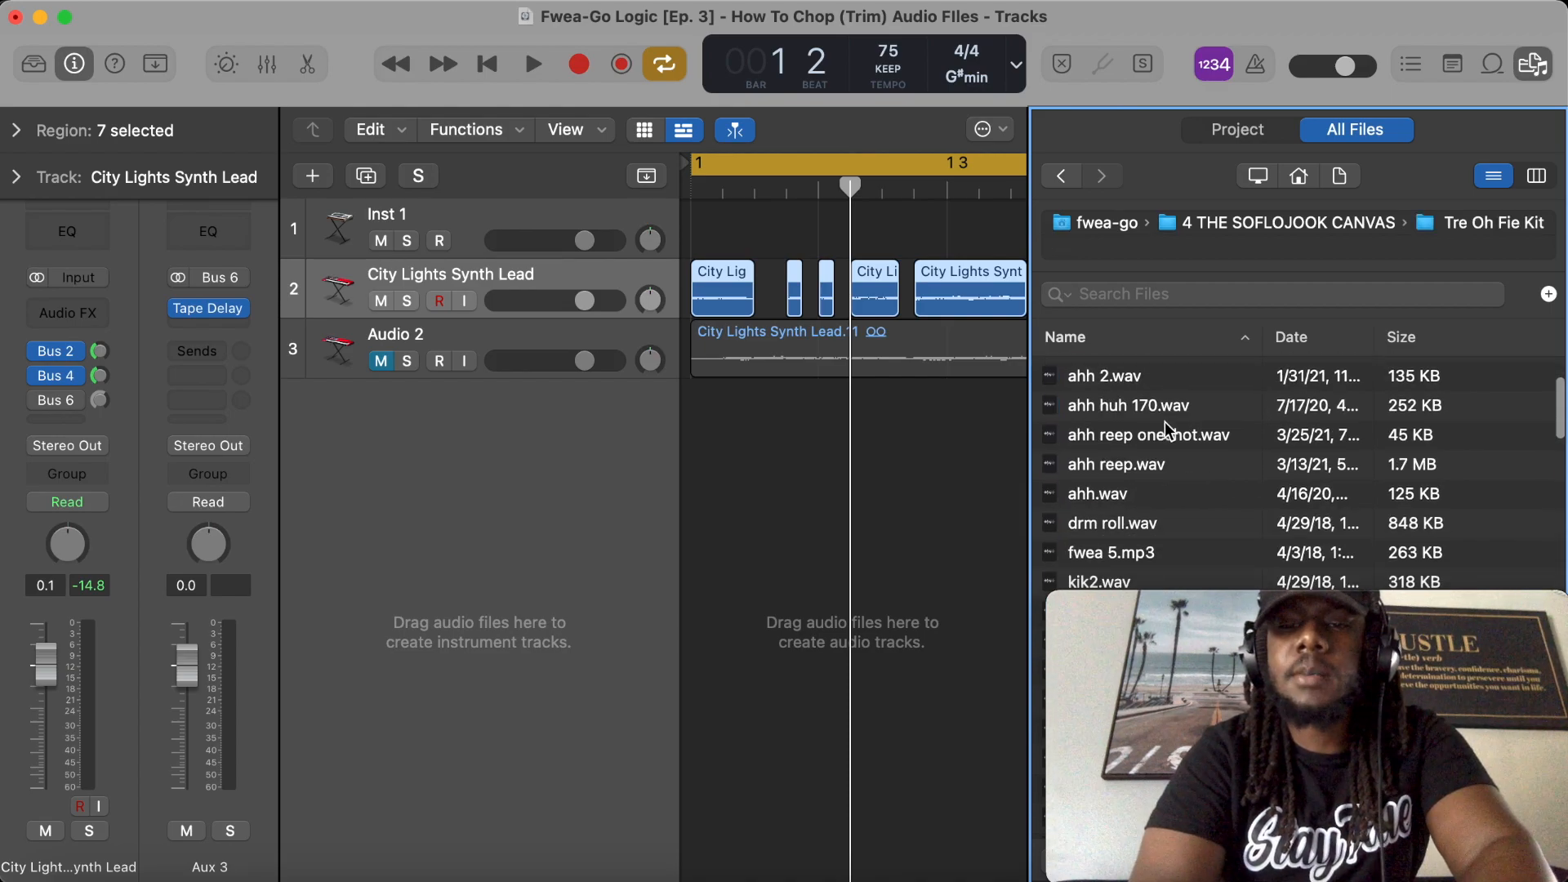
scroll(1179, 474, down, 10)
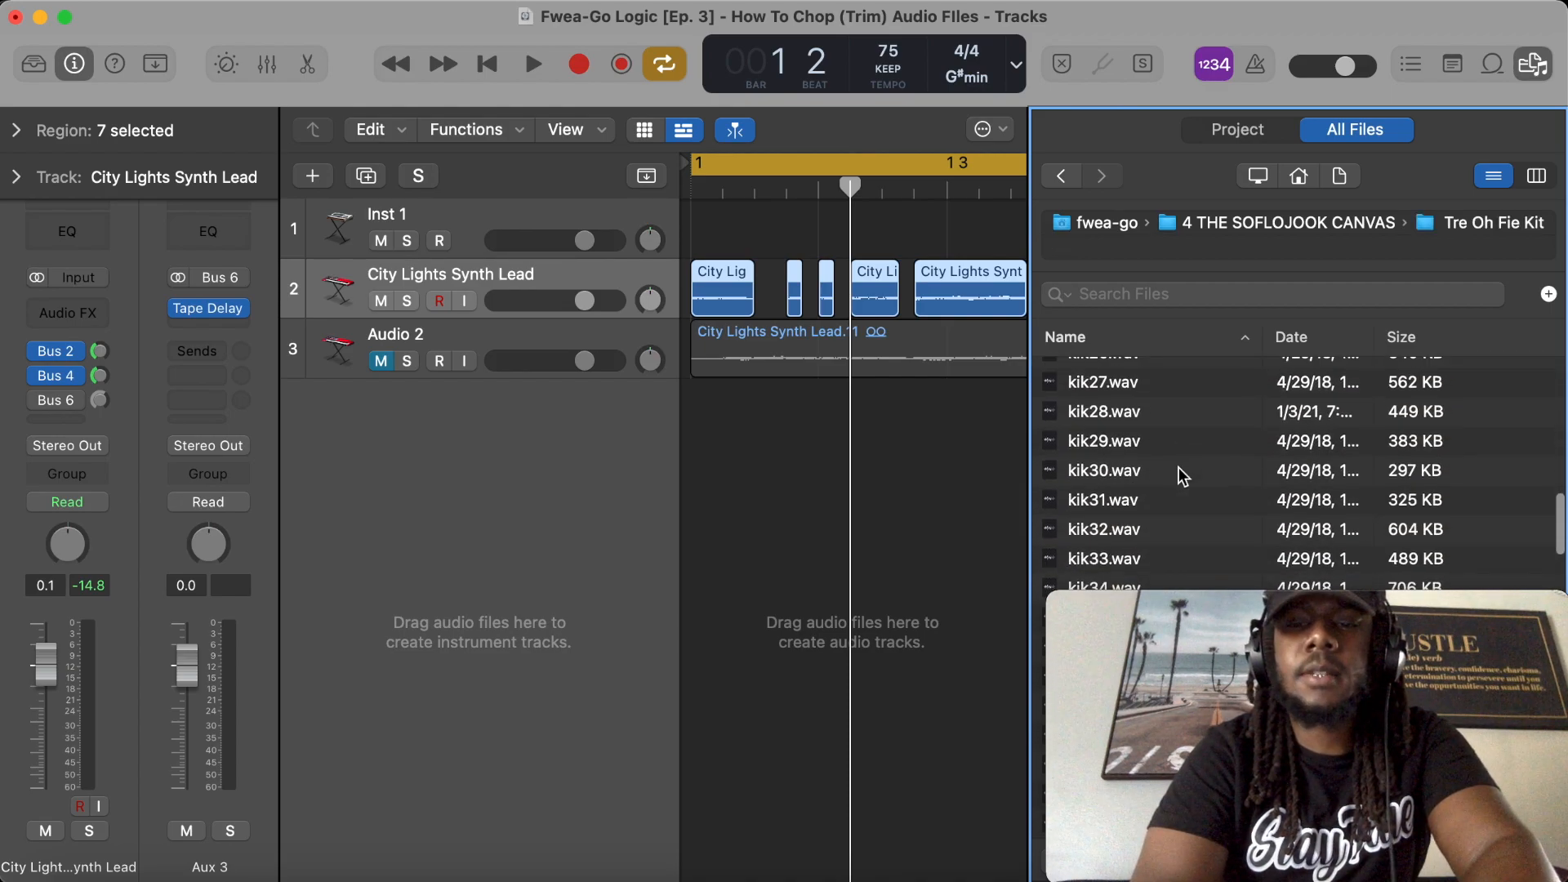
scroll(1178, 467, down, 4)
scroll(1178, 467, up, 4)
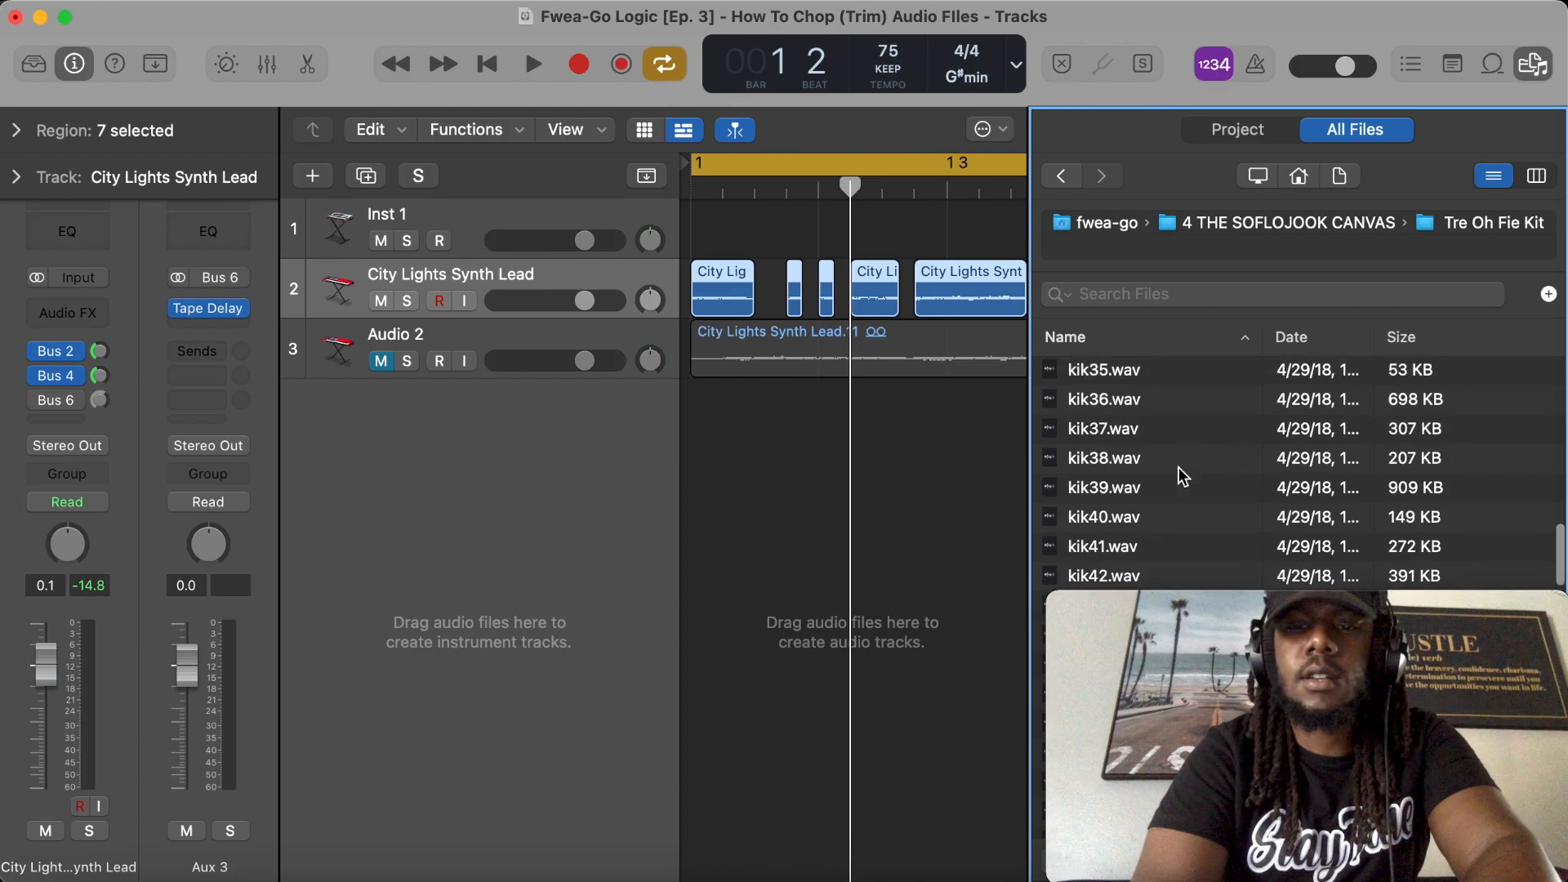
scroll(1143, 406, up, 1)
drag(1145, 415, 698, 413)
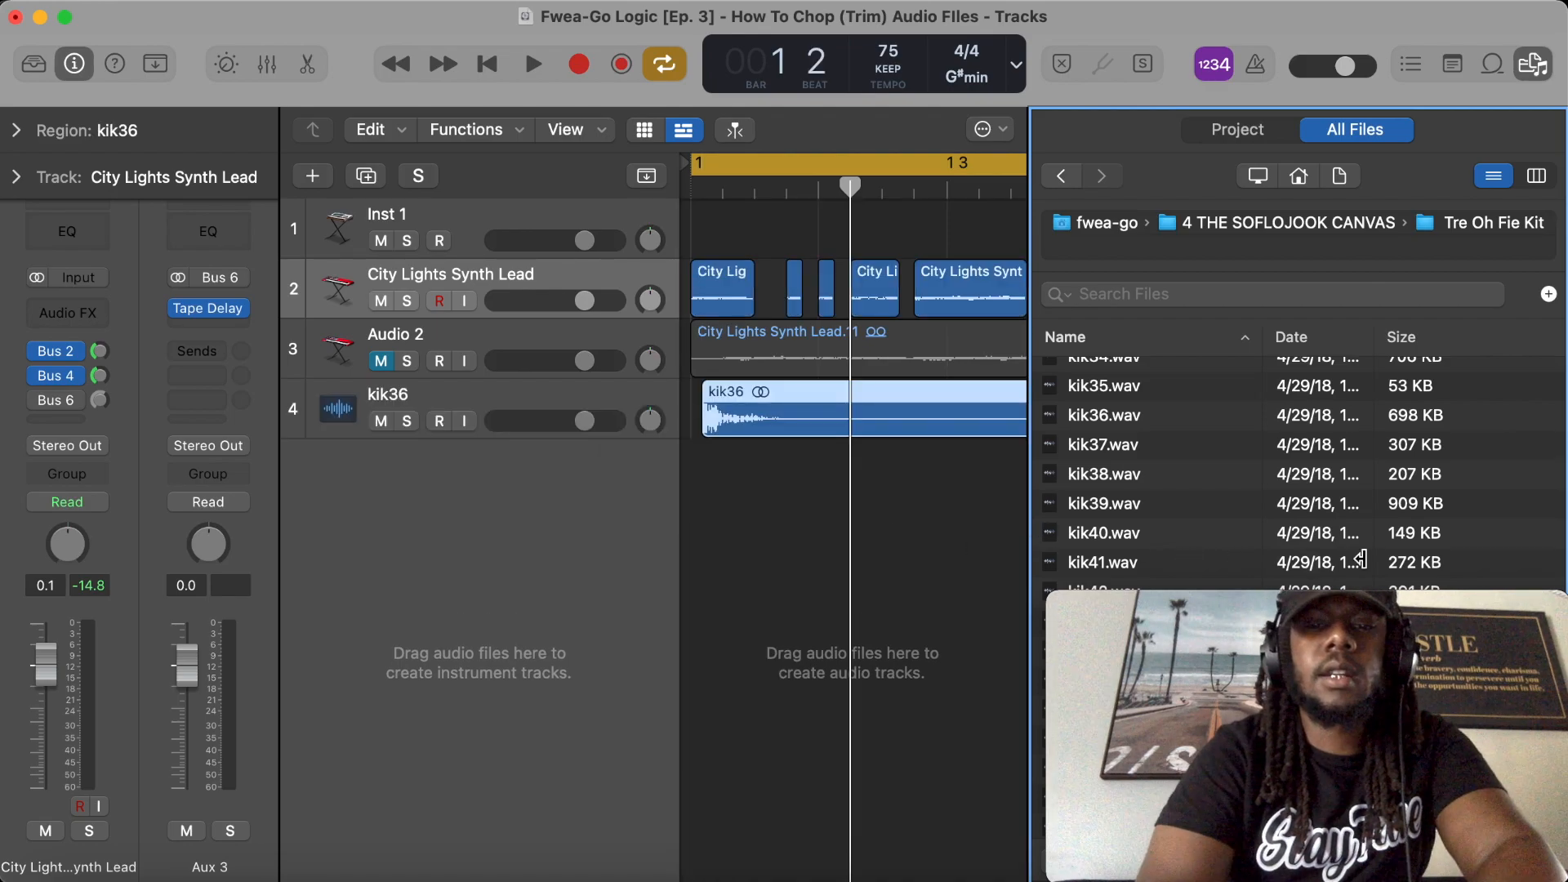
key(f)
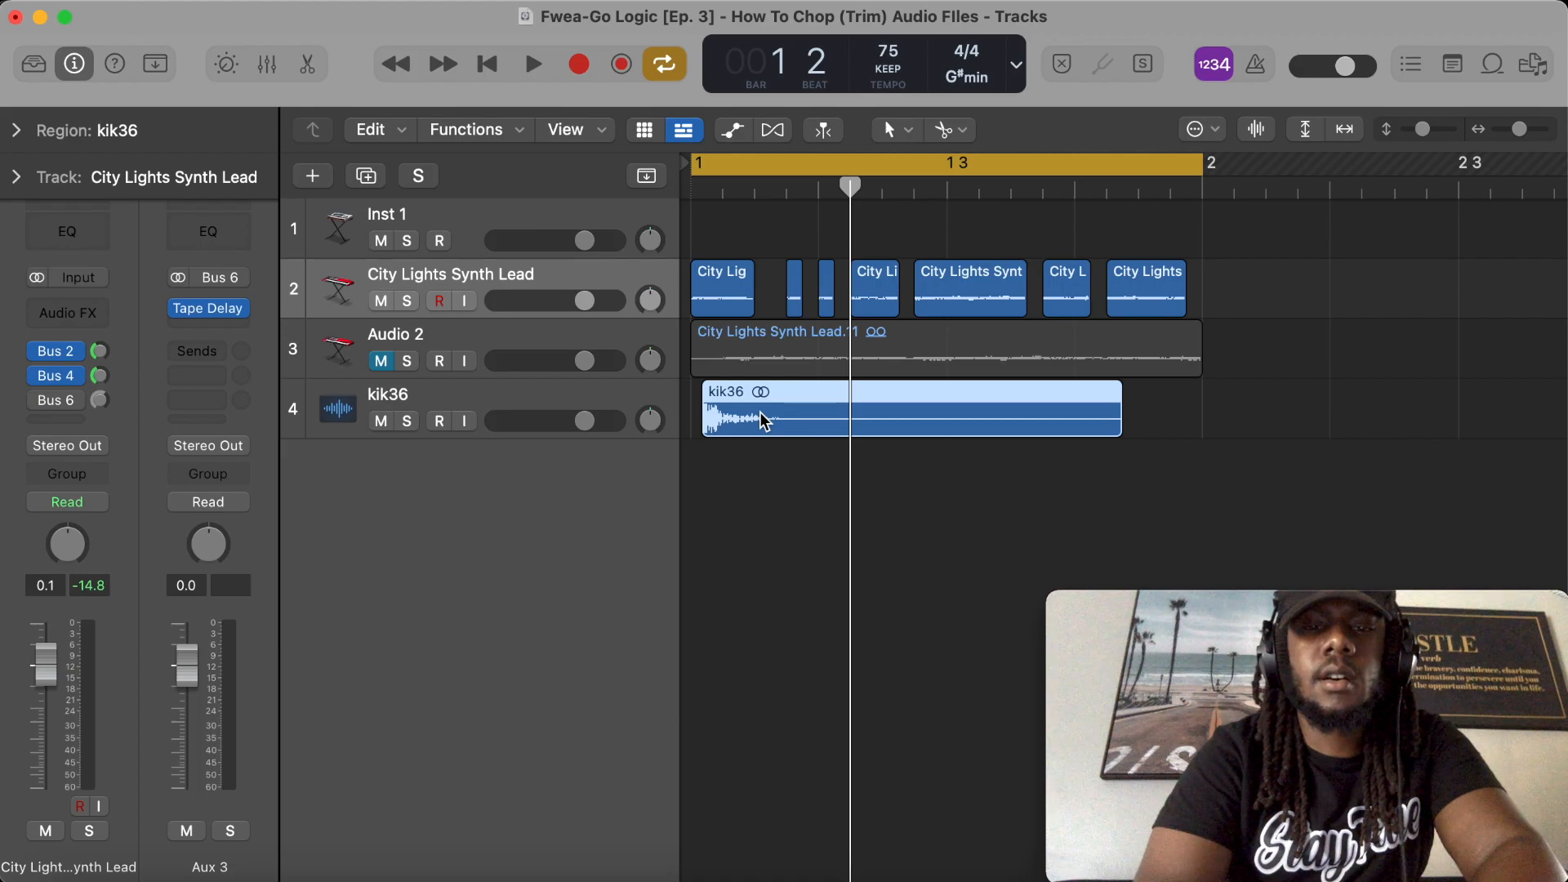
Step: Move the kik36 region to the very start of bar 1
scroll(753, 405, left, 1)
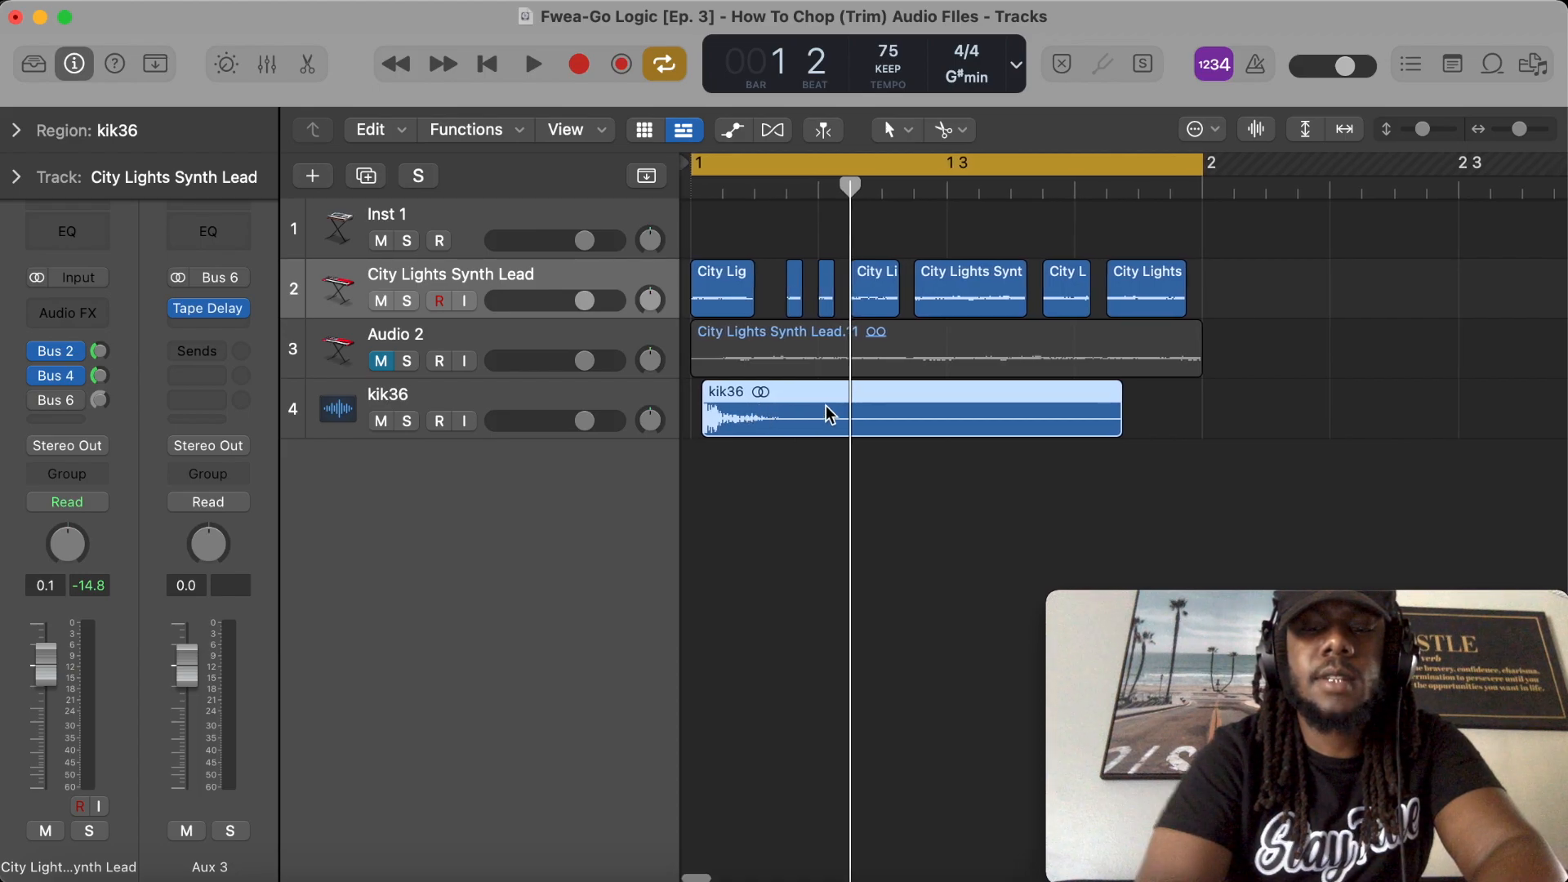
key(space)
key(semicolon)
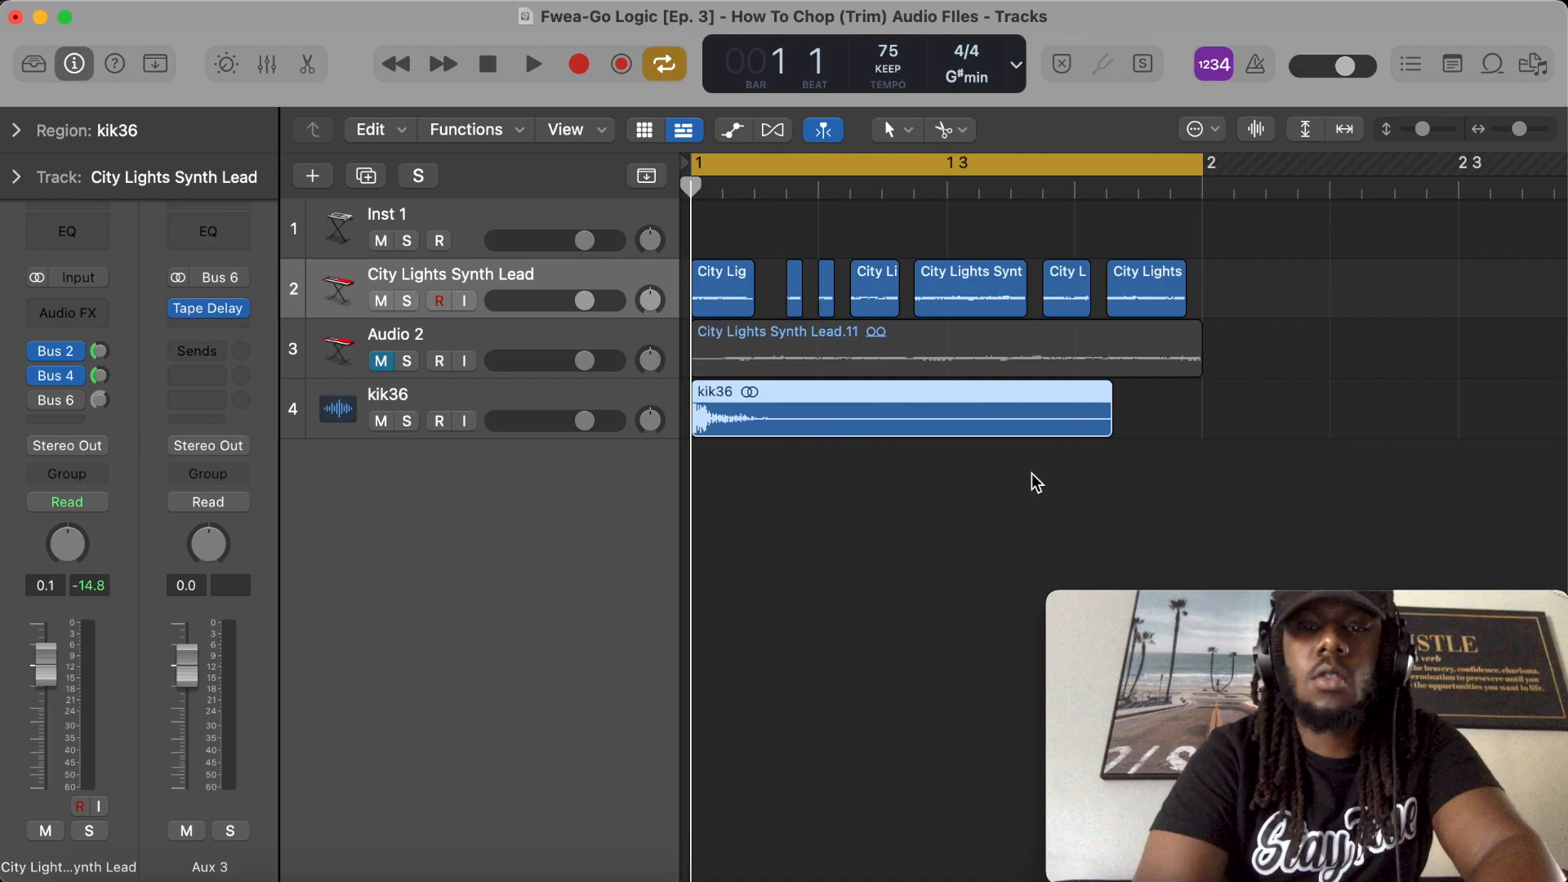
Step: Shorten the kik36 region, split it where the first synth chop ends, and delete the remainder
drag(1109, 433, 1010, 448)
click(753, 194)
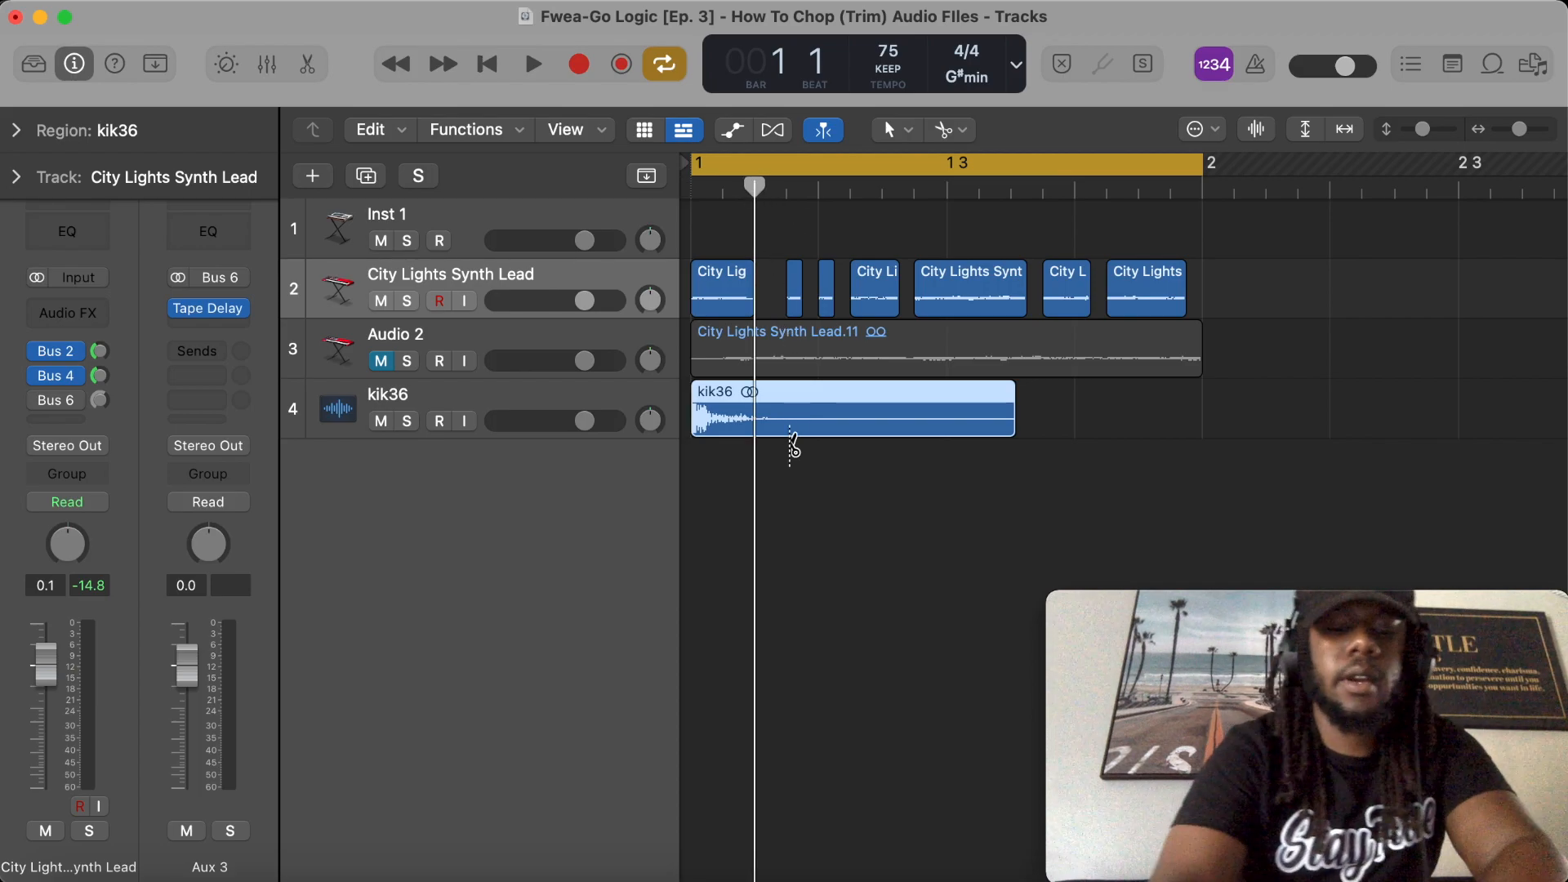
key(super+t)
key(Delete)
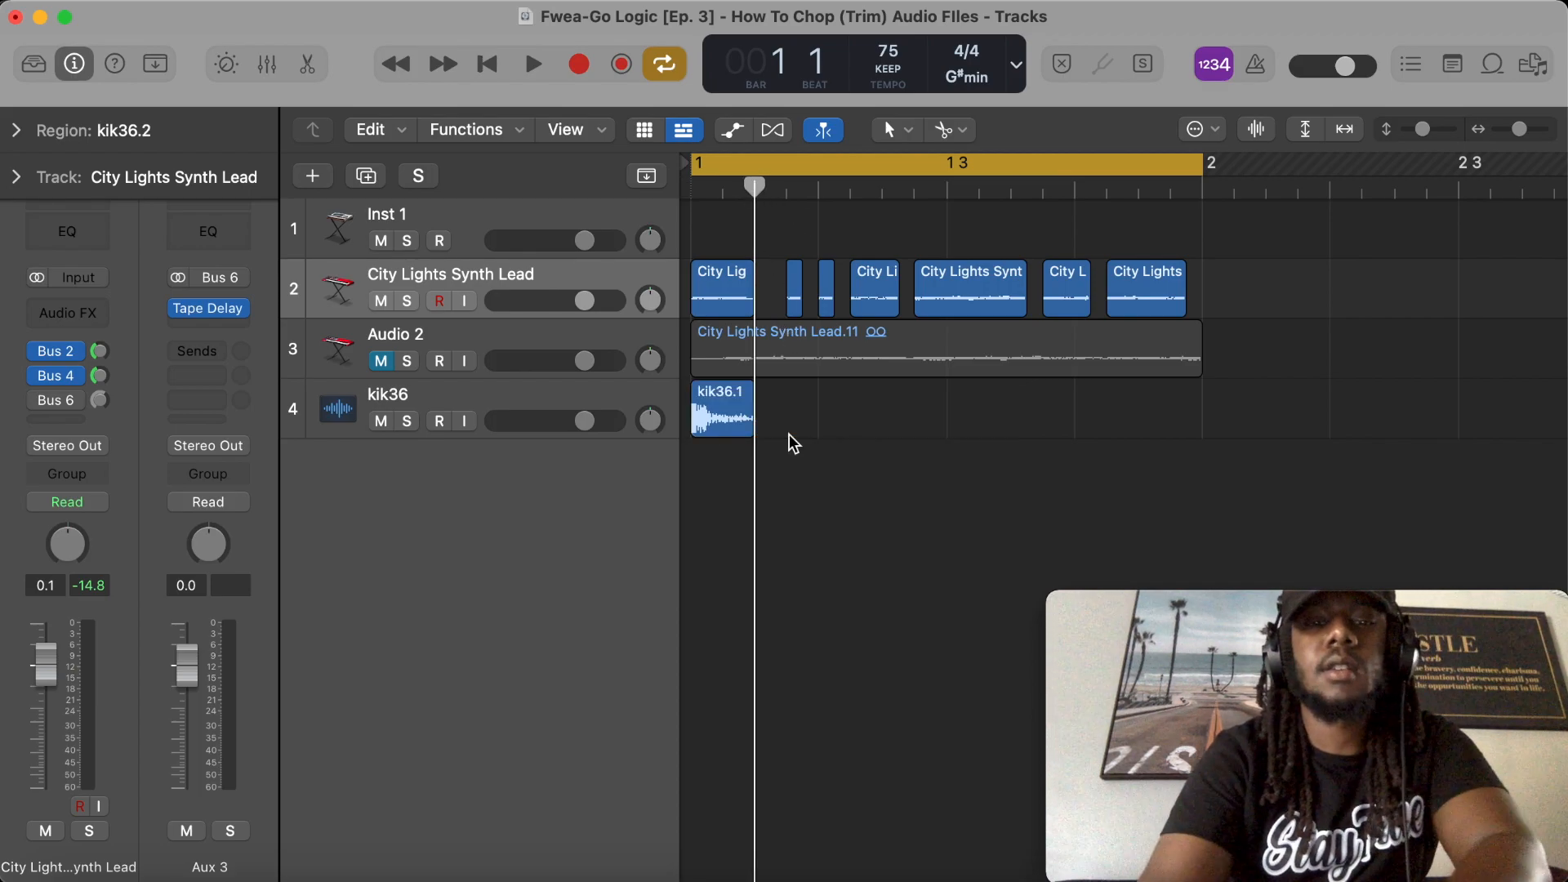
Step: Paste copies of the trimmed kick at the fourth and seventh sixteenth notes of bar 1
click(733, 405)
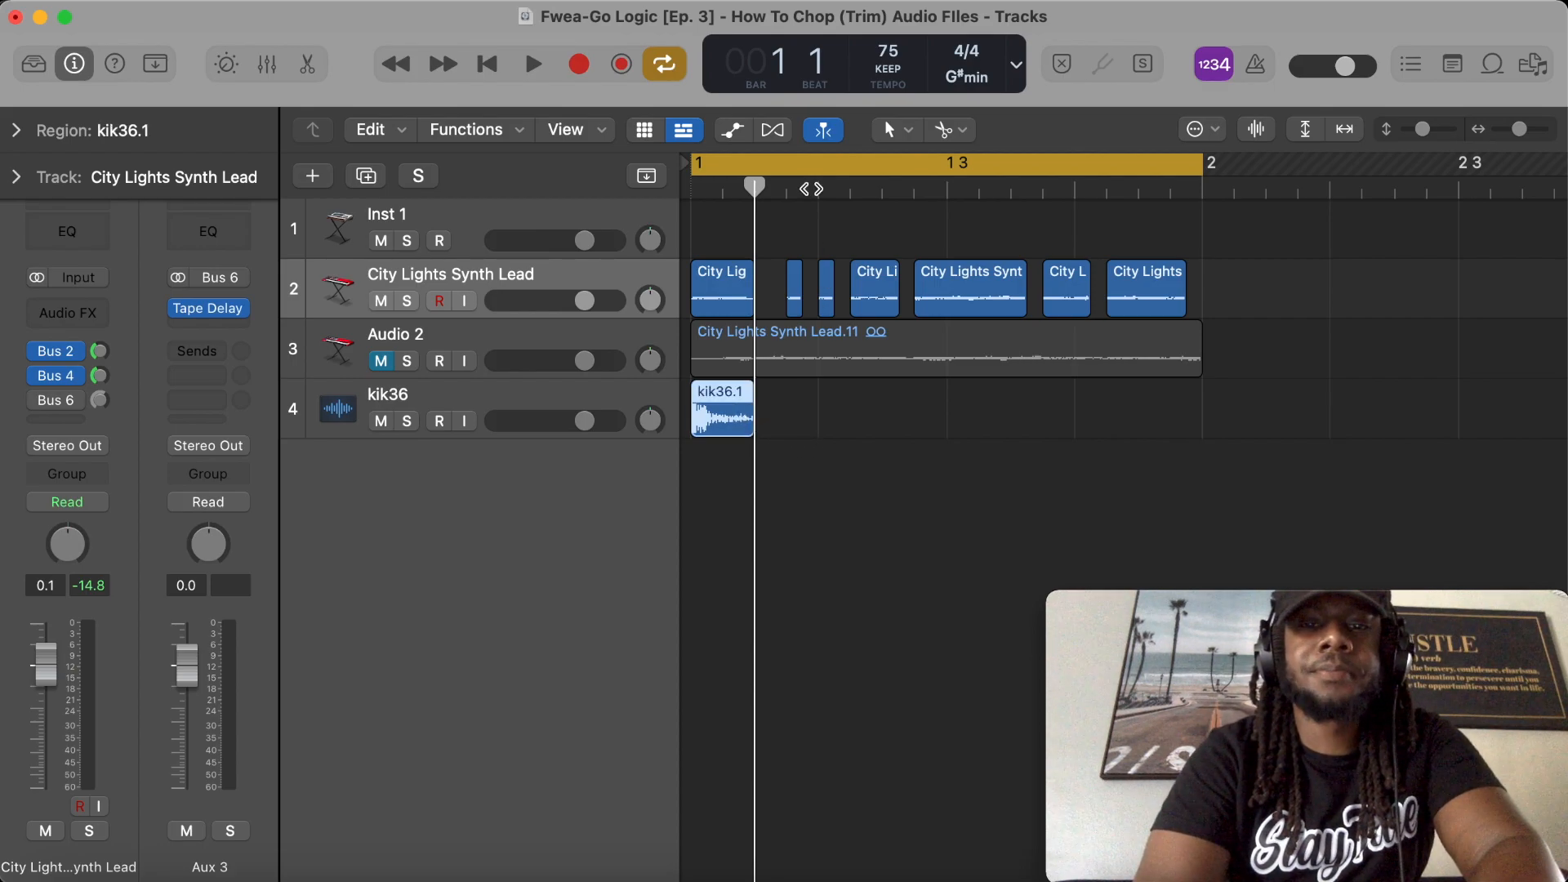
scroll(792, 189, up, 5)
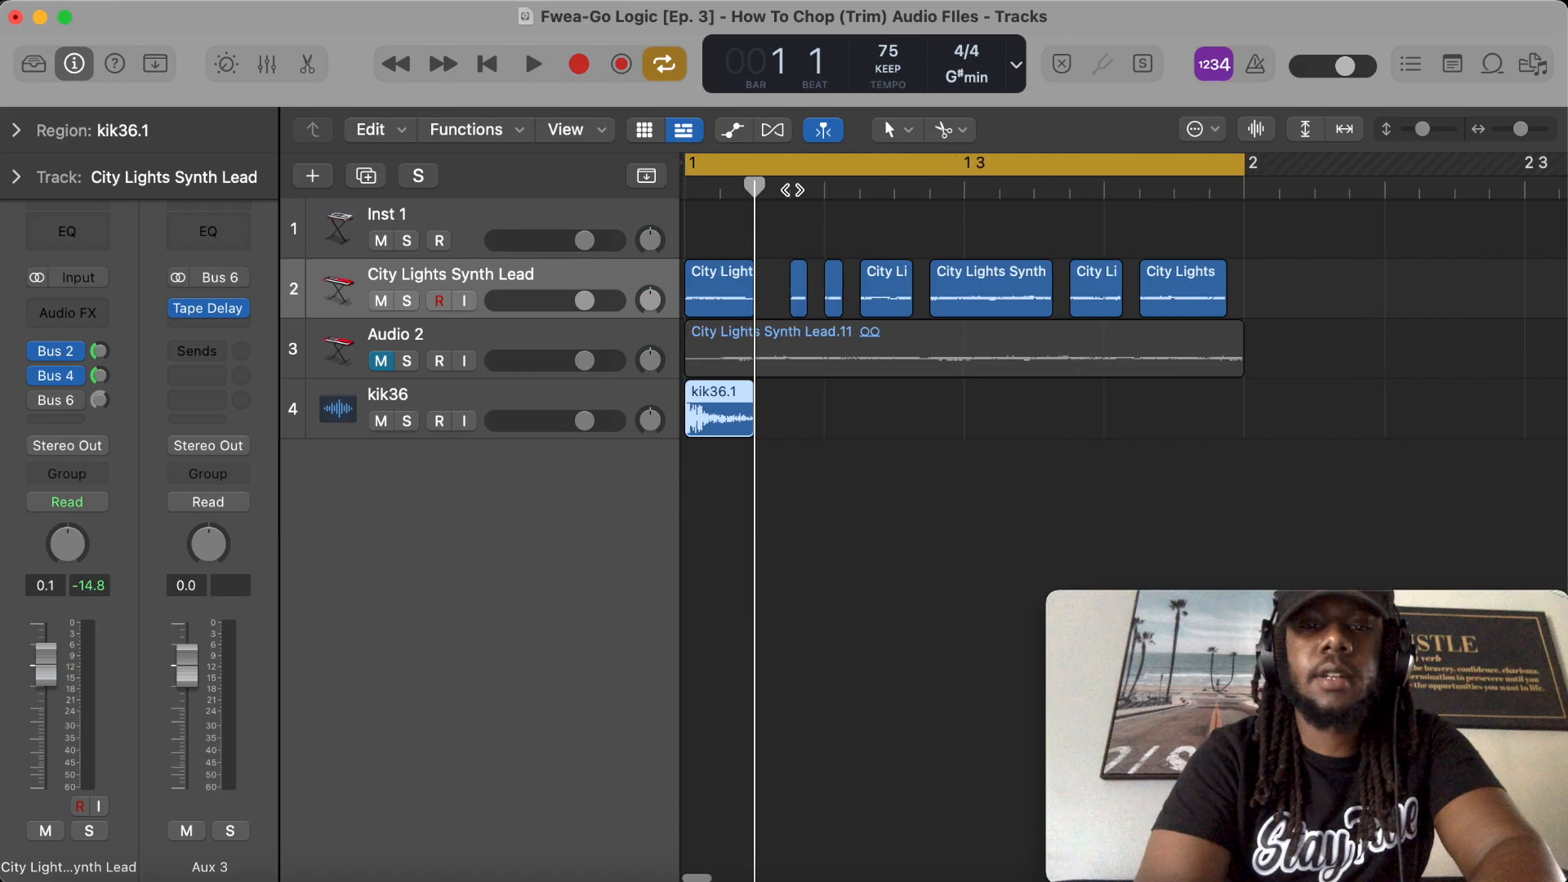
scroll(792, 190, down, 2)
scroll(791, 190, down, 3)
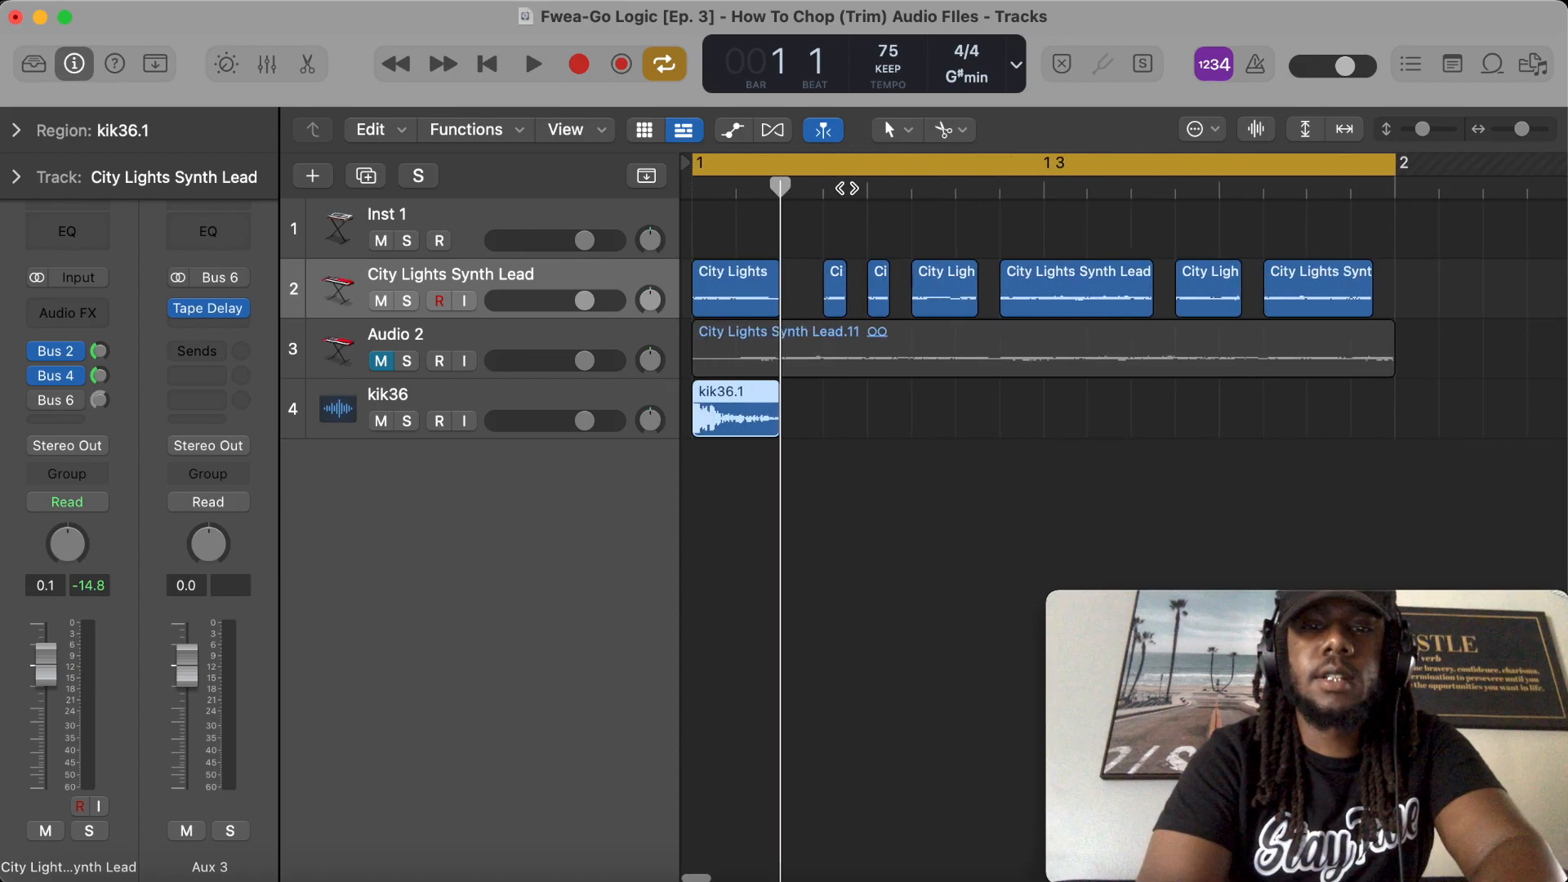
key(super+v)
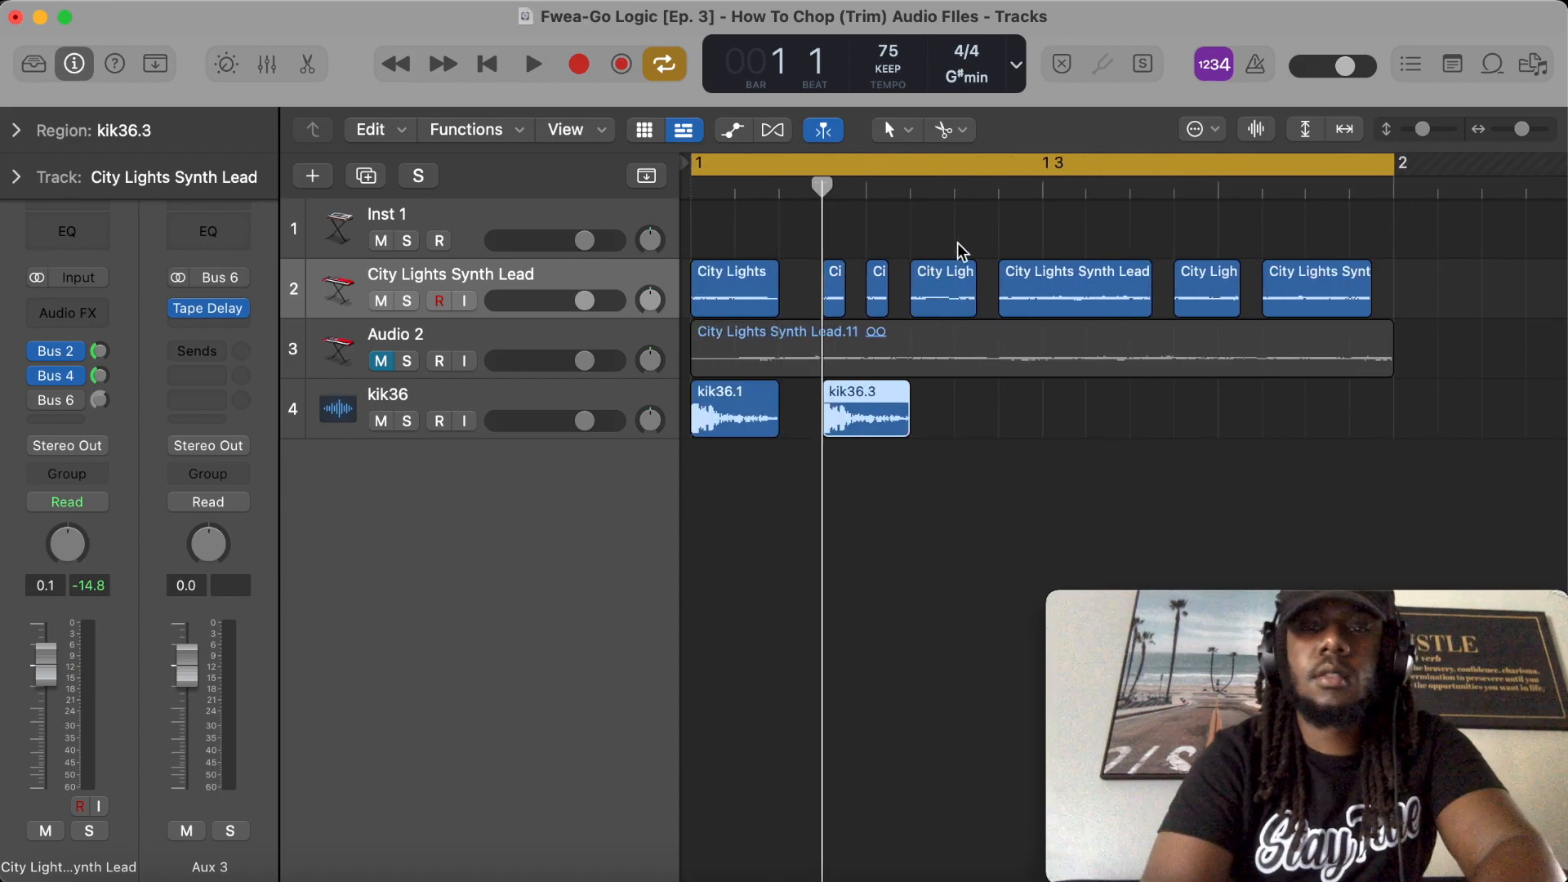
click(954, 191)
key(super+v)
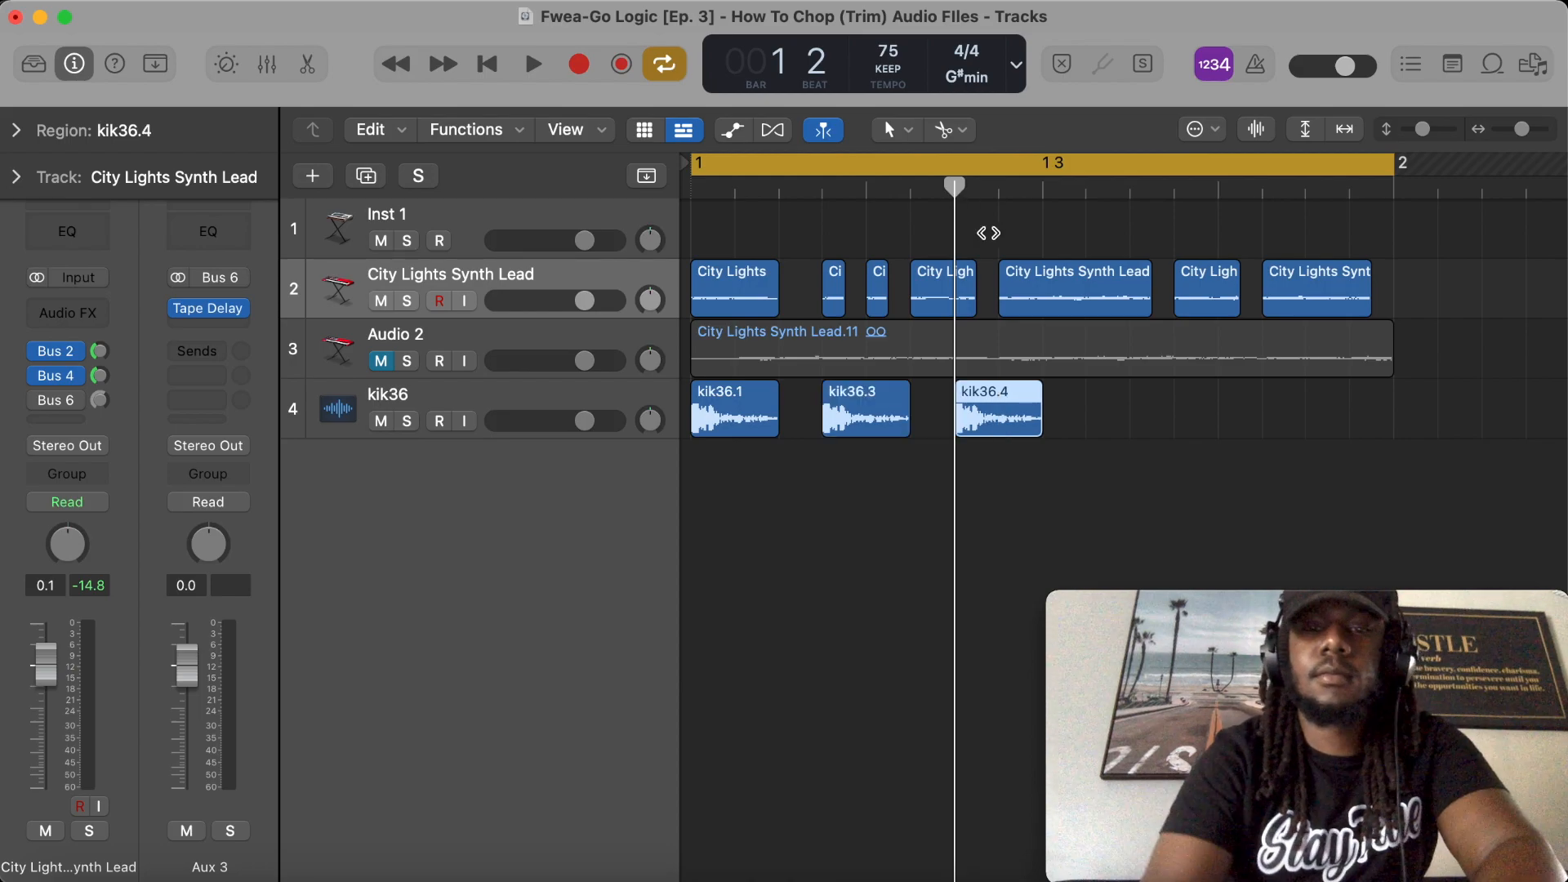
Step: Copy all three kick regions and paste them at beat 3 of bar 1
click(1042, 193)
click(1104, 458)
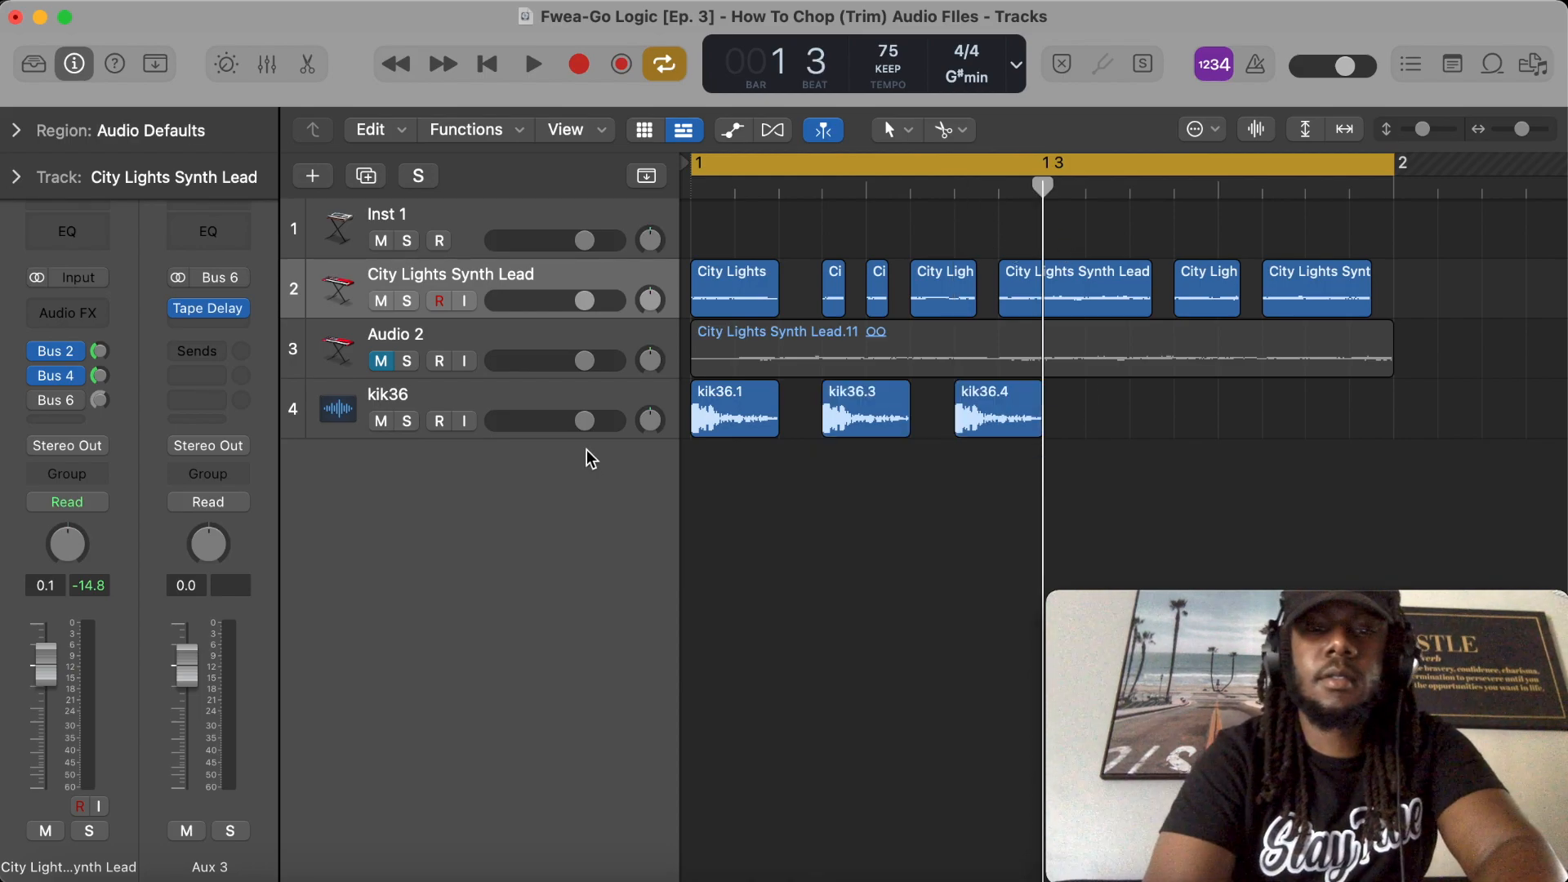
drag(1144, 507, 718, 412)
key(super+c)
key(super+v)
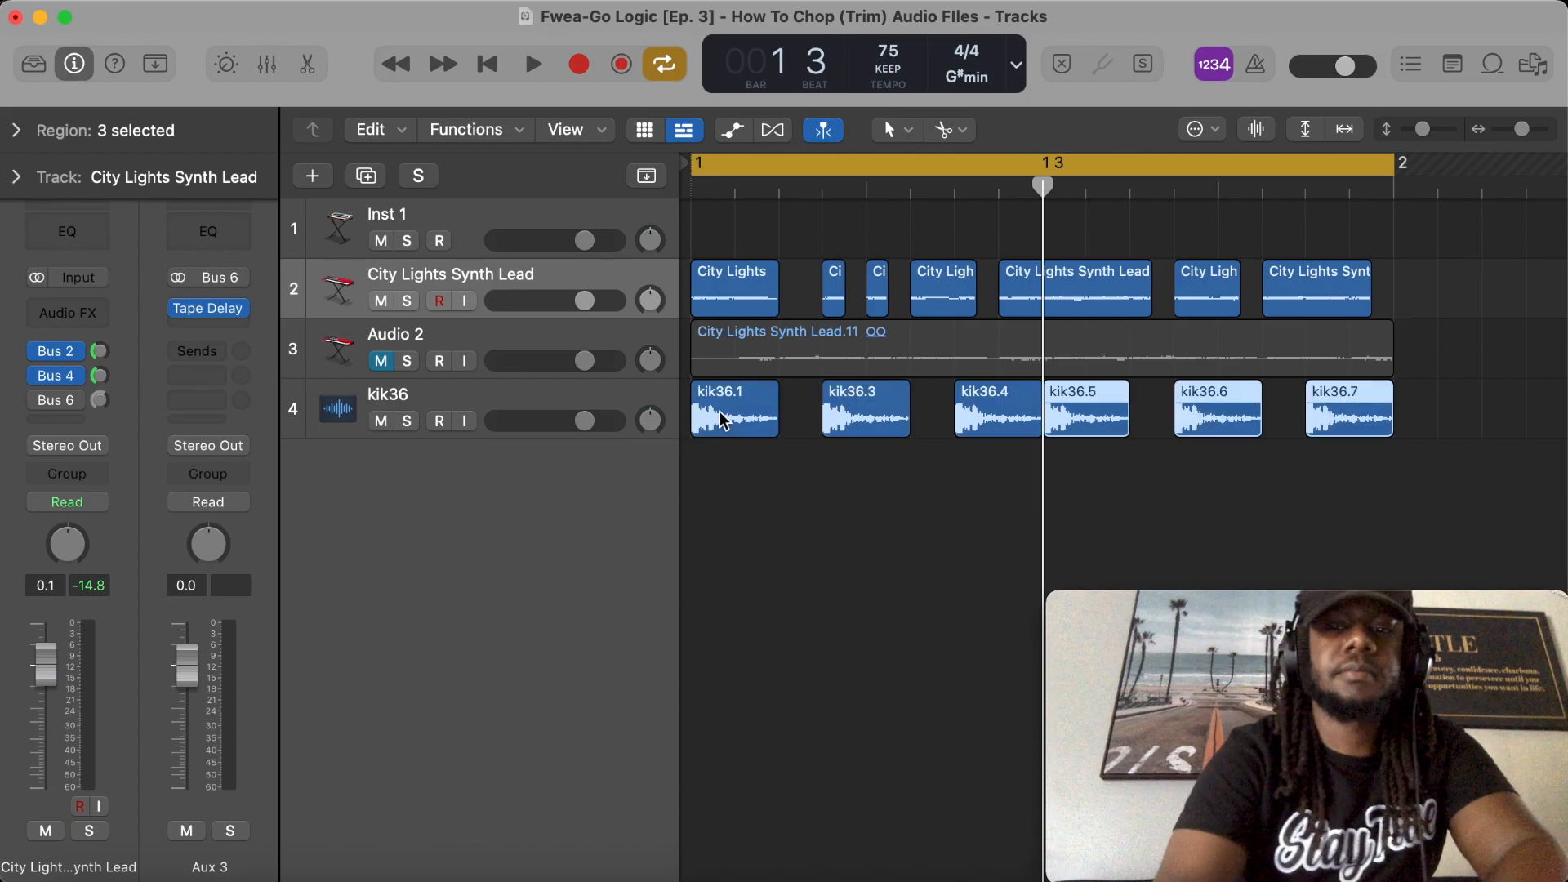
Step: Play back the cycle with the kick pattern and the synth chops, and replay it from the start of bar 1
key(space)
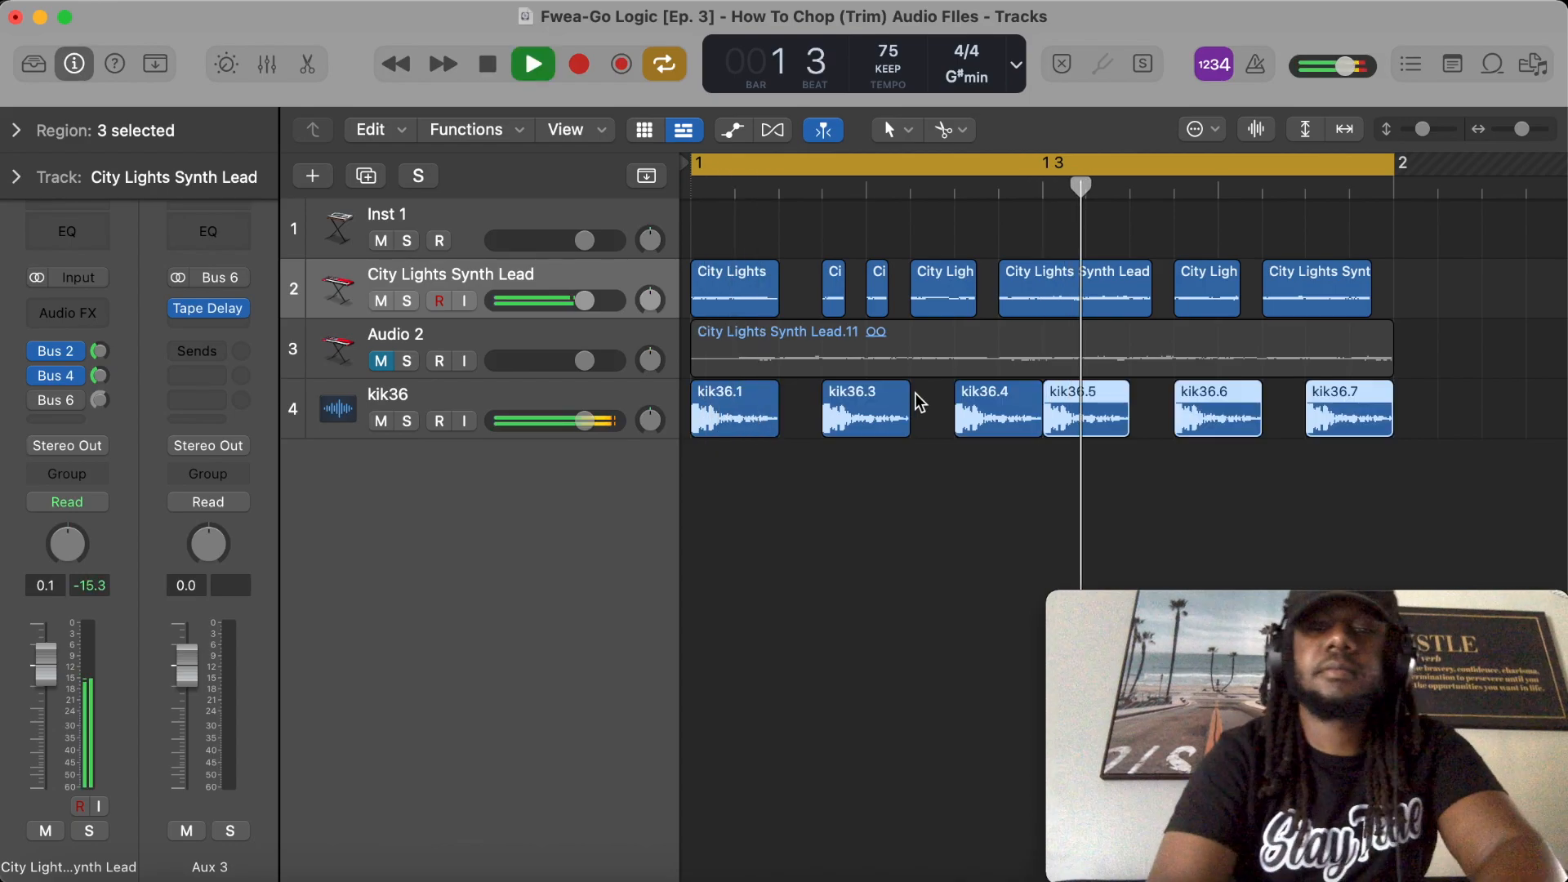
scroll(918, 416, right, 5)
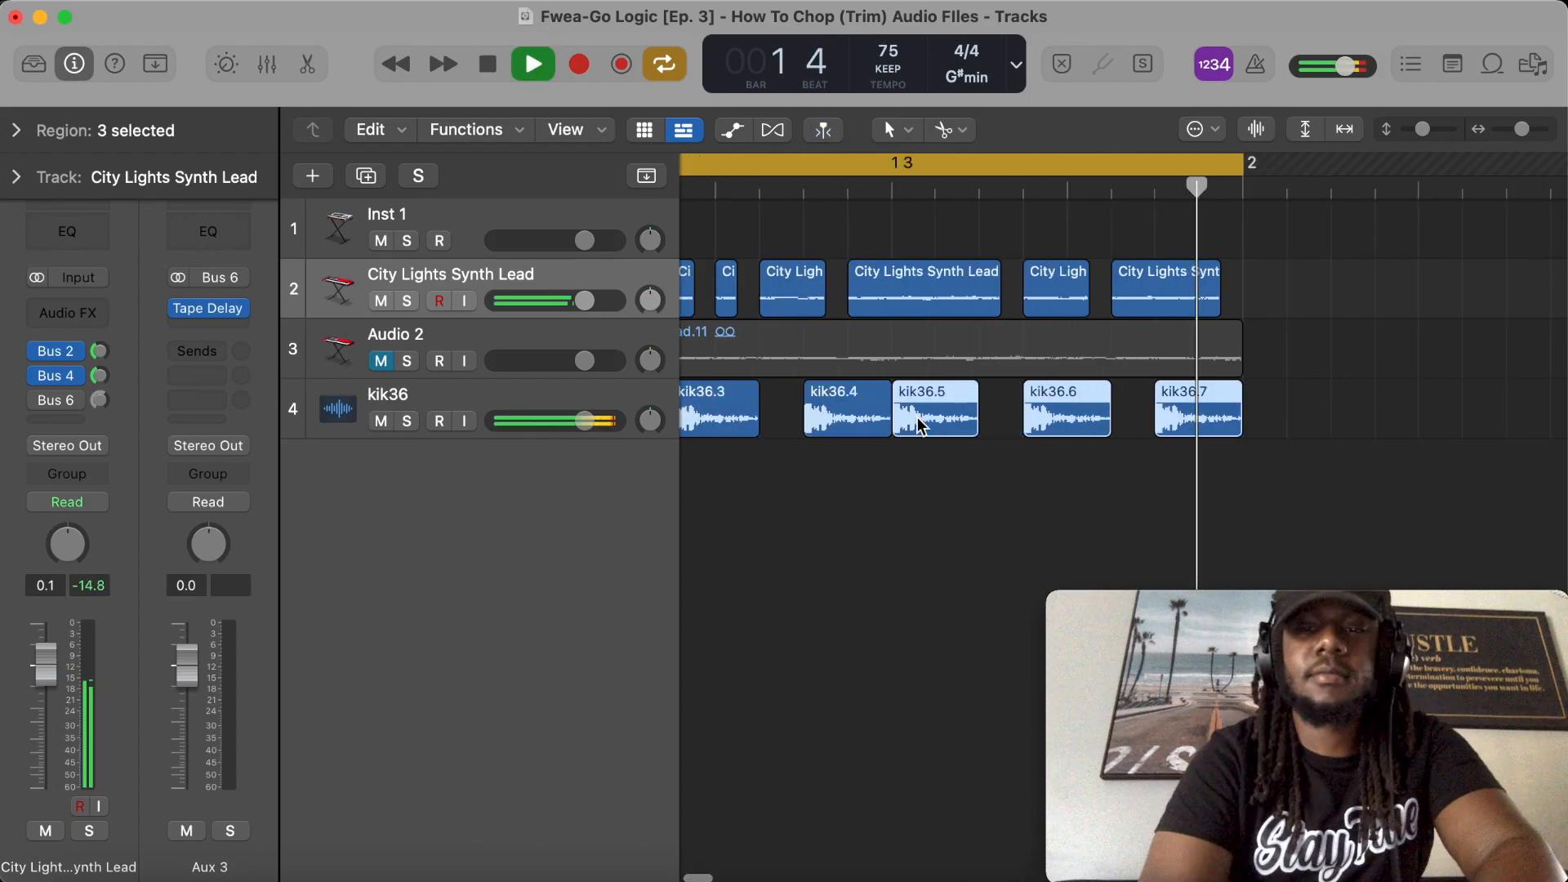
key(space)
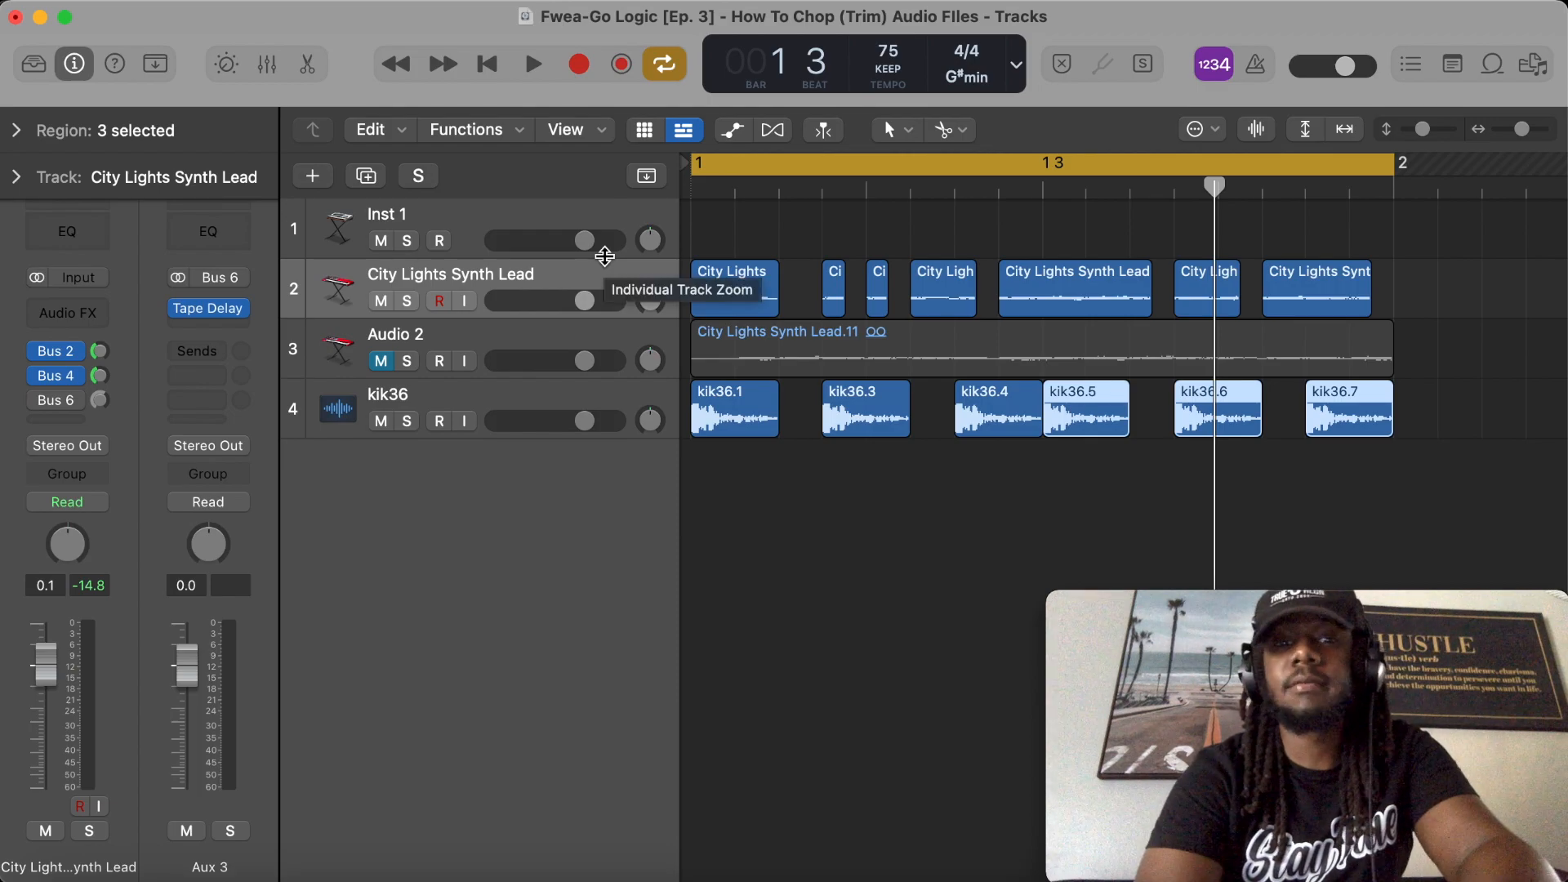
key(Return)
key(space)
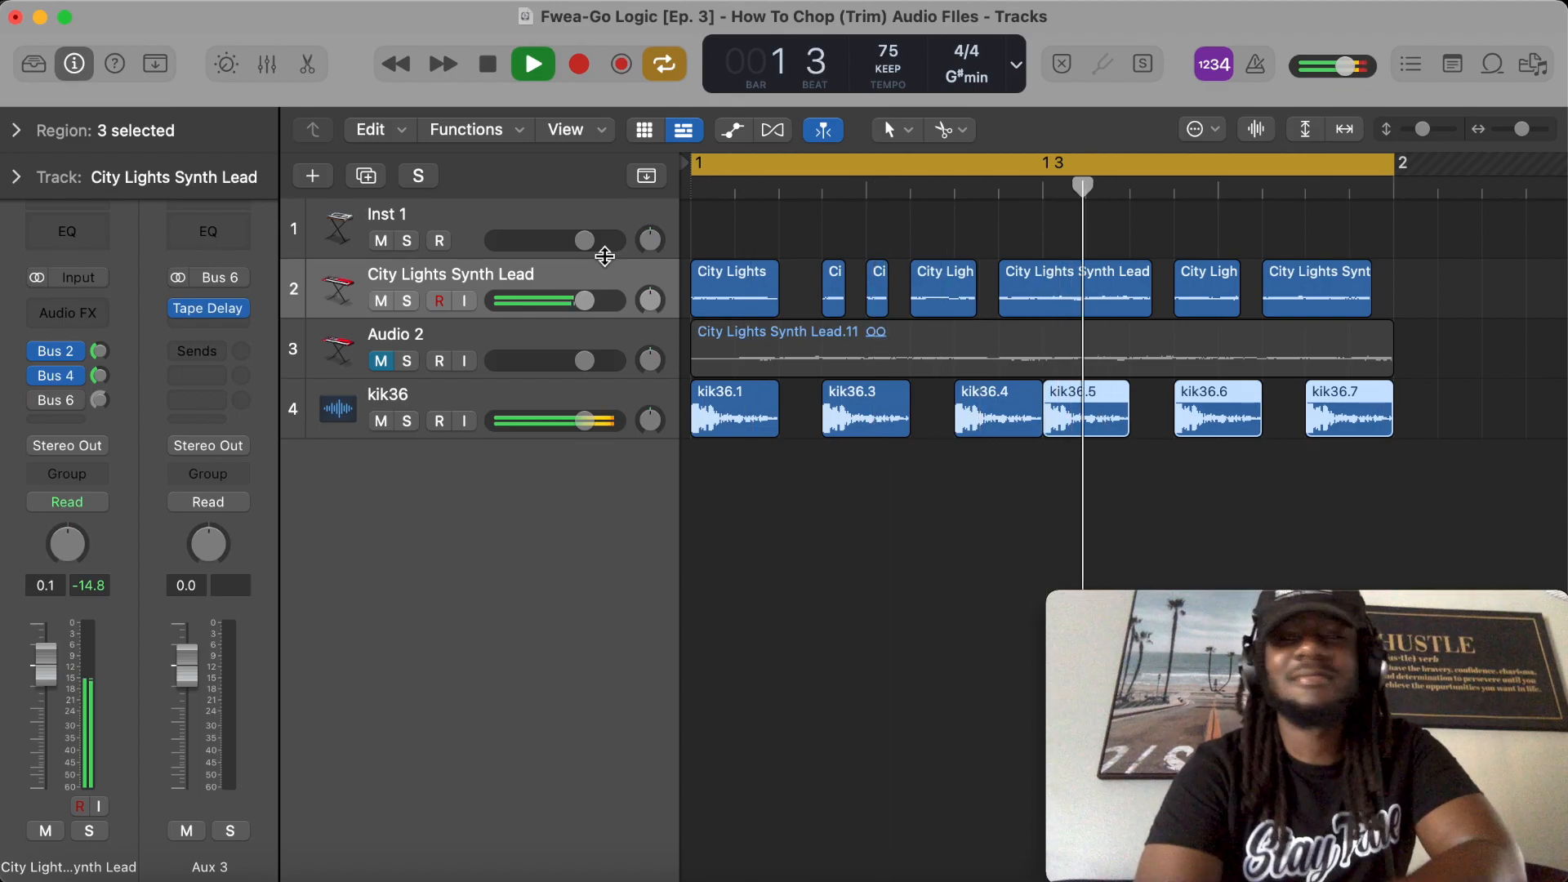
key(space)
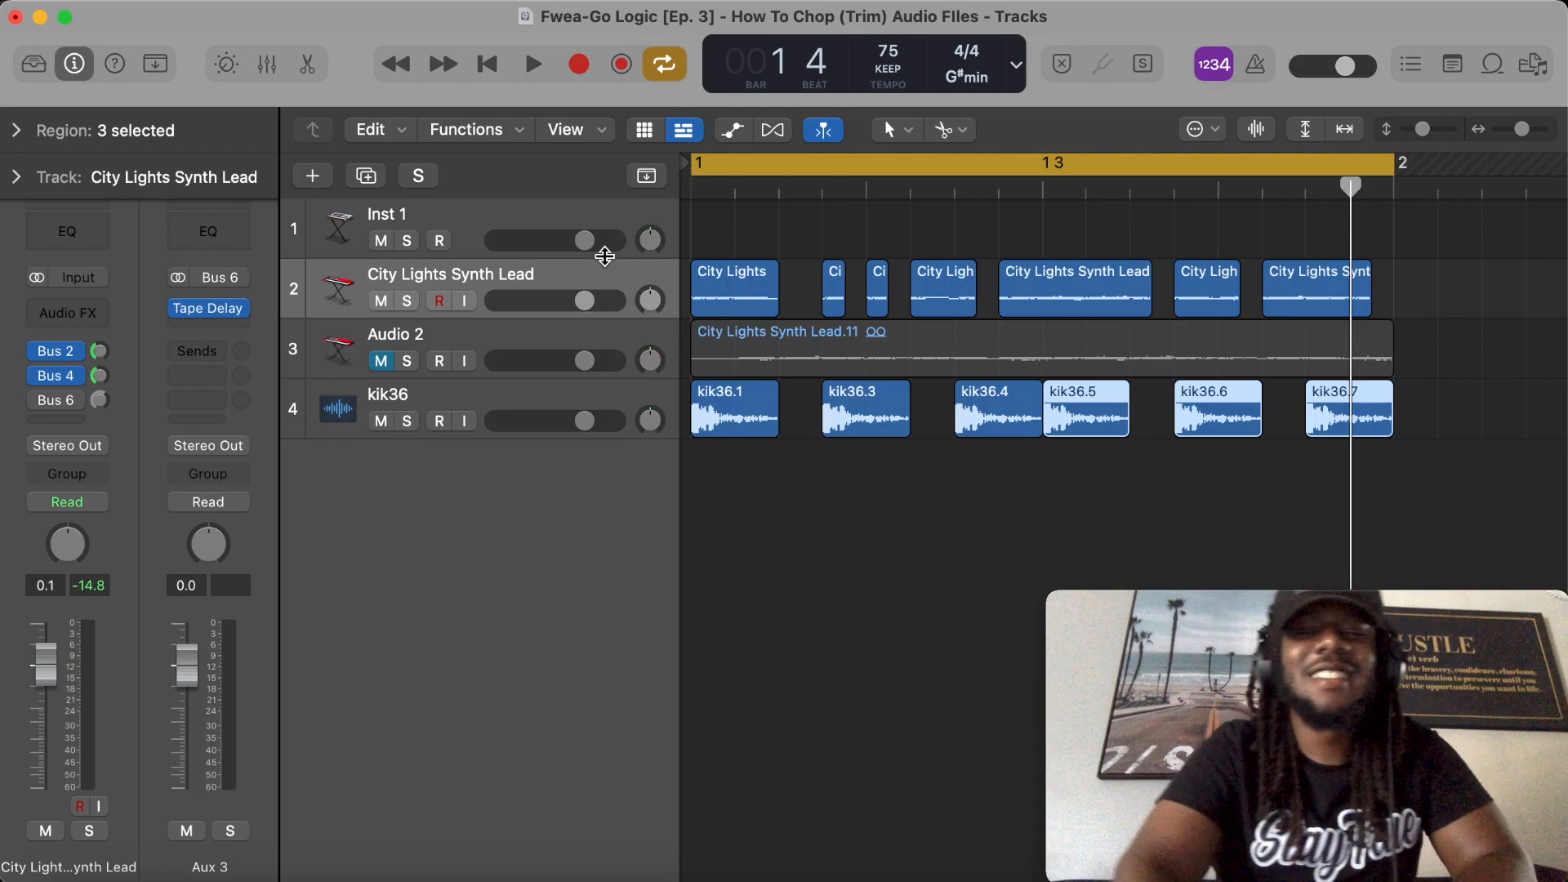
mouse_move(1327, 768)
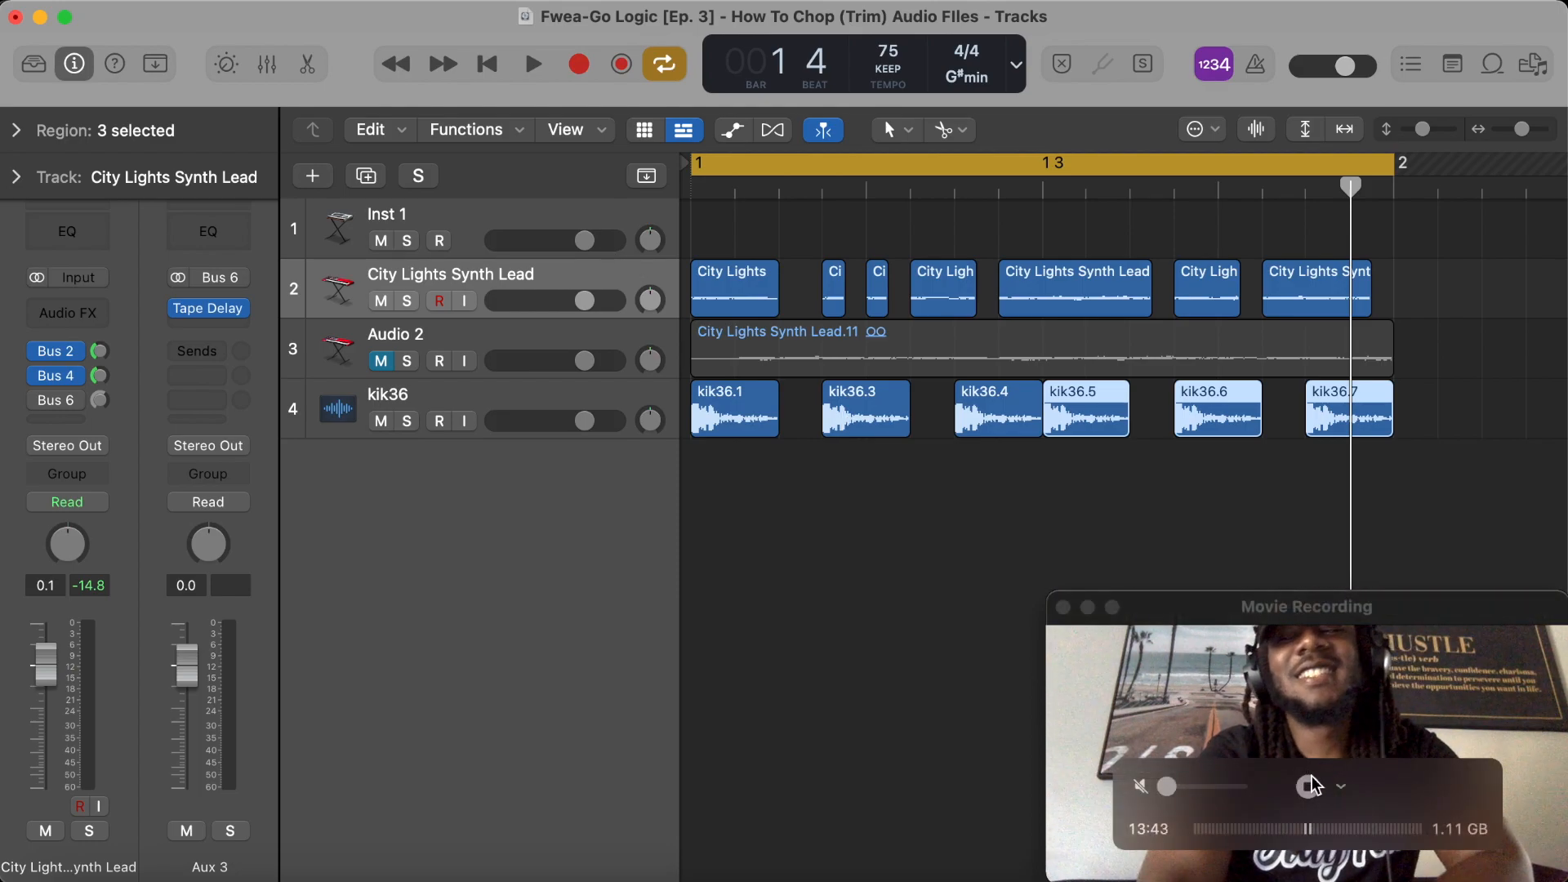